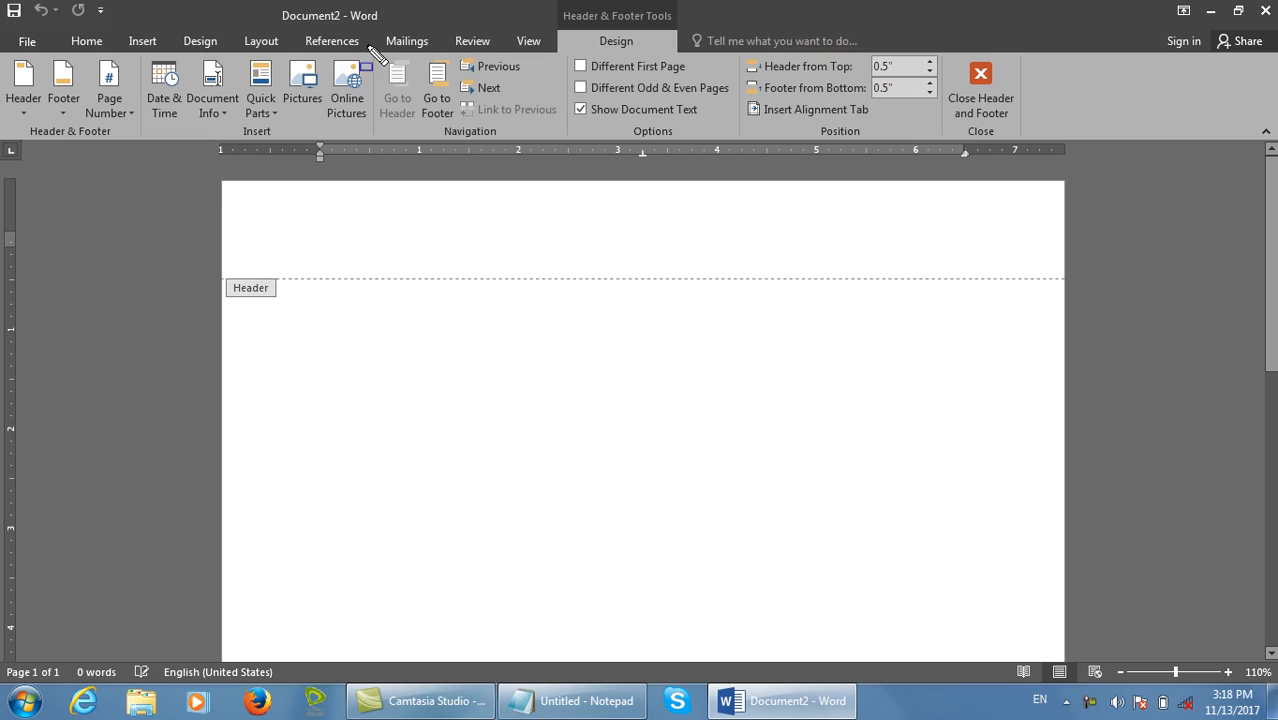
pyautogui.moveTo(370, 52); pyautogui.dragTo(459, 92)
pyautogui.moveTo(561, 114); pyautogui.dragTo(568, 140)
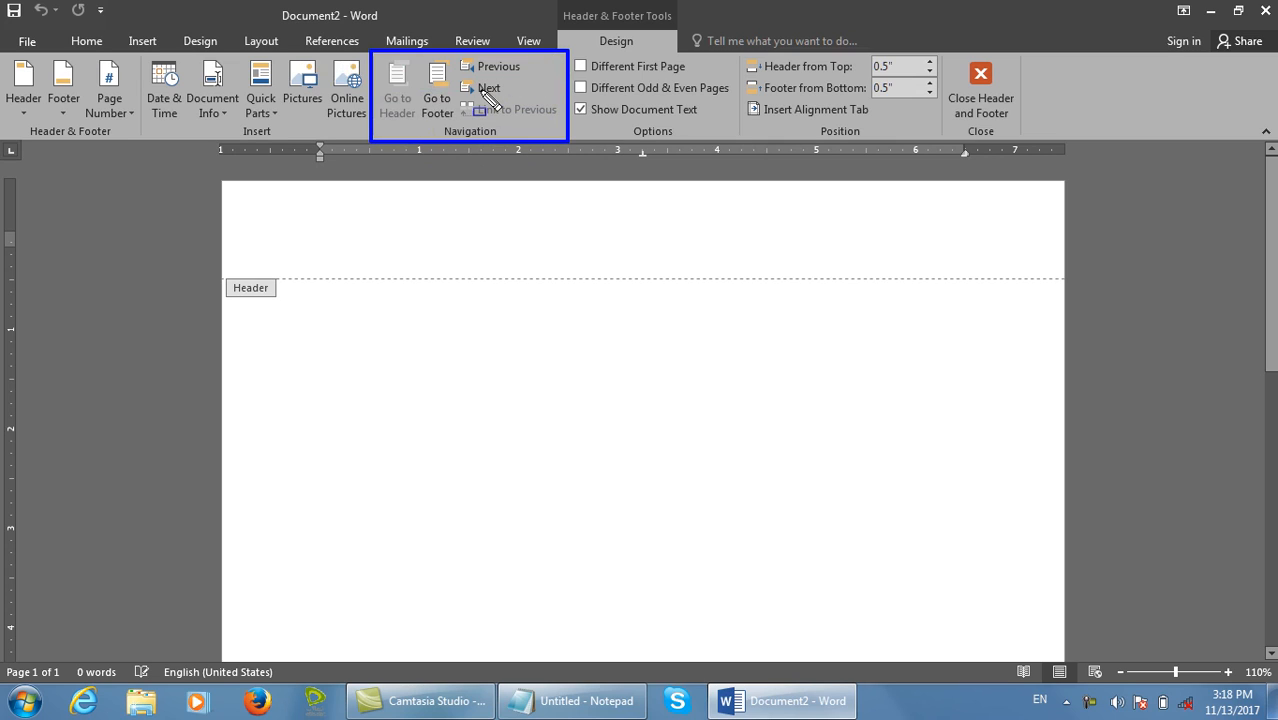
pyautogui.press('Escape')
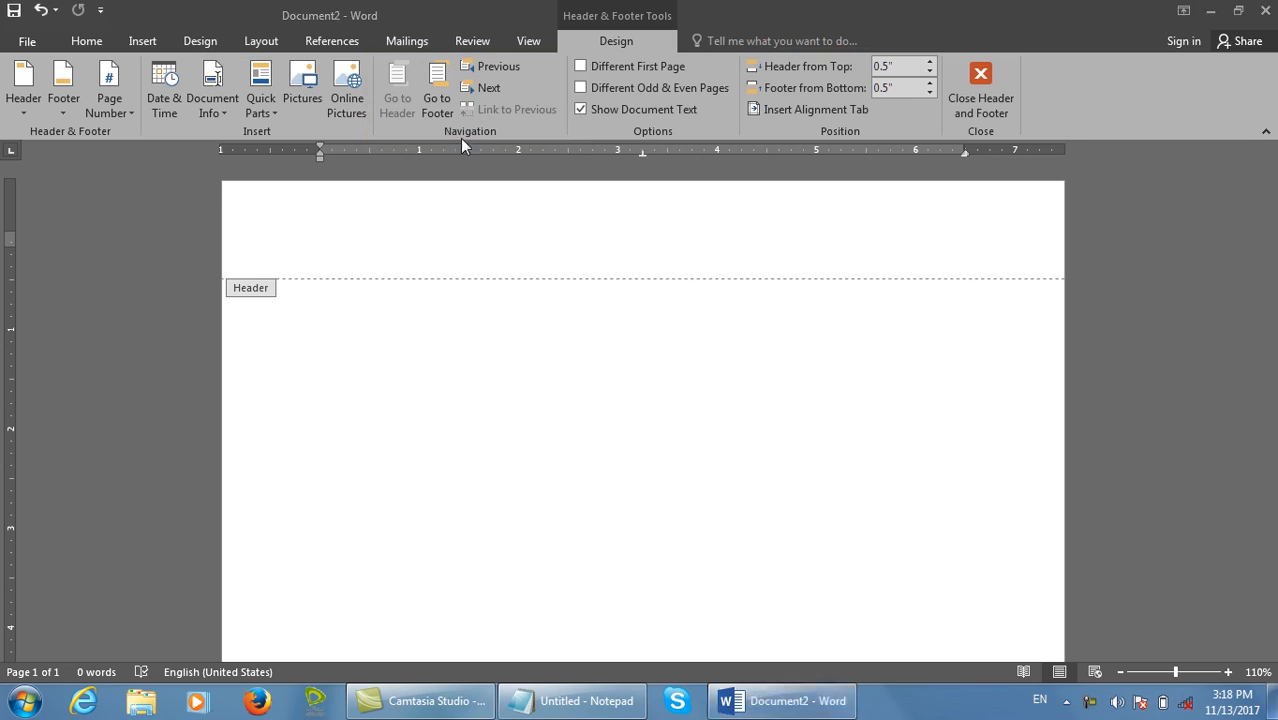
# Enter "Computer" as the header text of the blank document.
pyautogui.click(435, 237)
pyautogui.write('C')
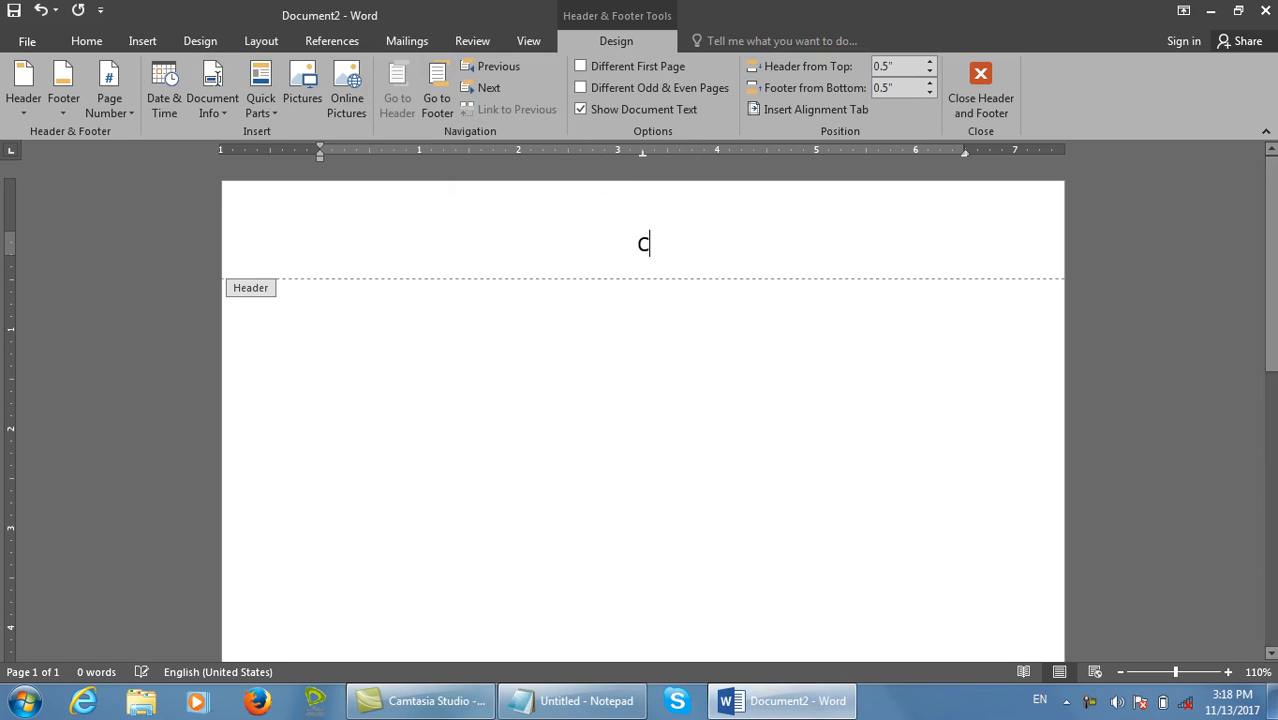
pyautogui.write('omputer')
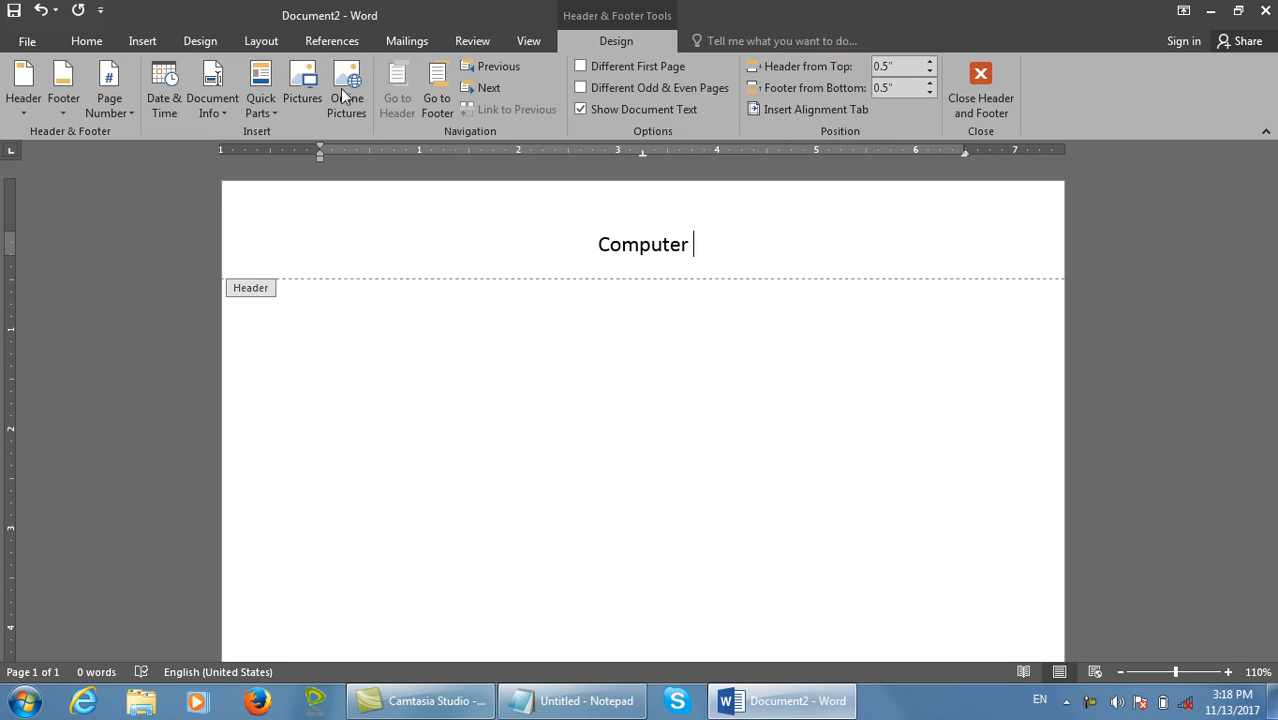
# Go to the footer and enter "Machine" as its text, correcting the misspelled first attempt.
pyautogui.click(438, 82)
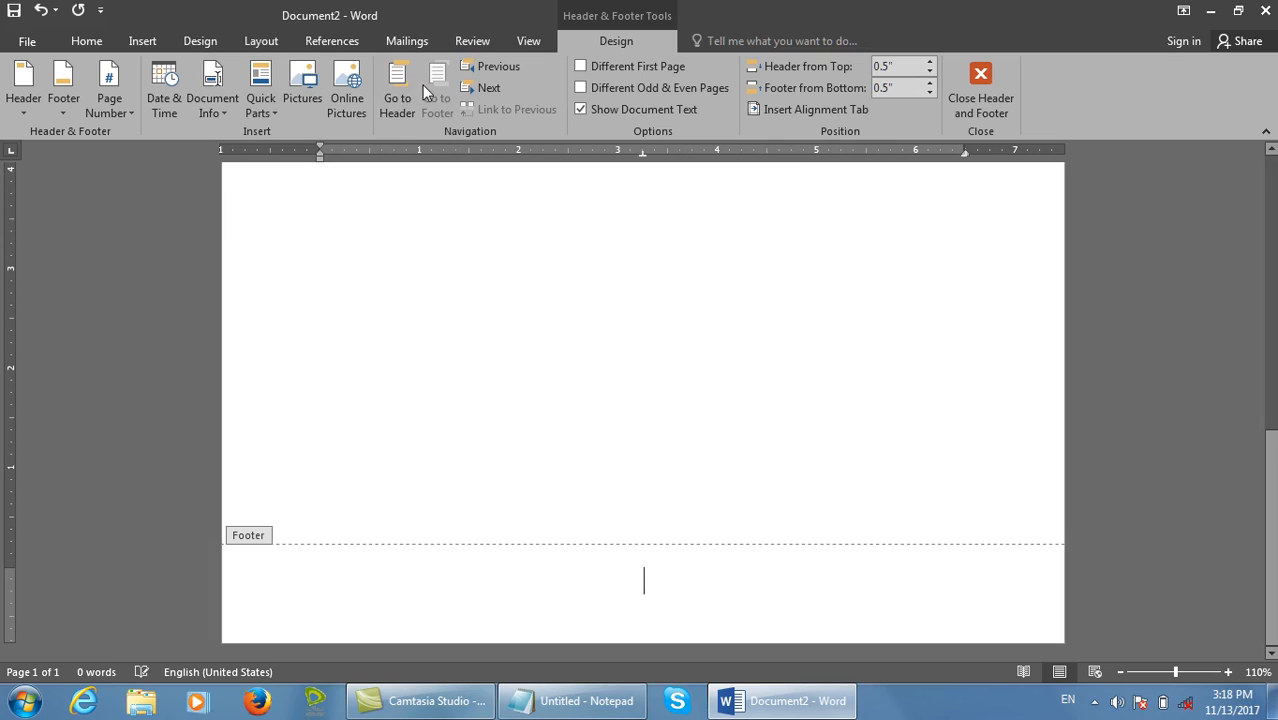
pyautogui.write('Nachine')
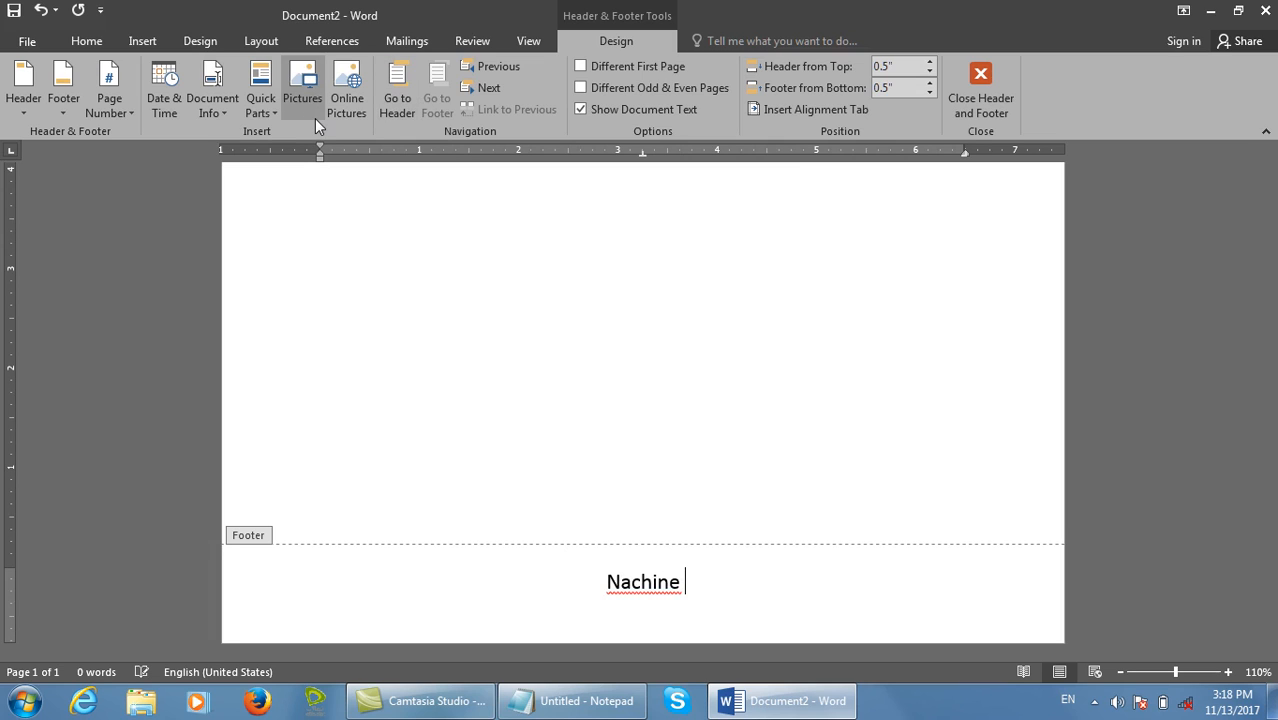
pyautogui.press('BackSpace')
pyautogui.press('BackSpace')
pyautogui.press('BackSpace')
pyautogui.press('BackSpace')
pyautogui.press('BackSpace')
pyautogui.press('BackSpace')
pyautogui.press('BackSpace')
pyautogui.press('BackSpace')
pyautogui.write('Machine')
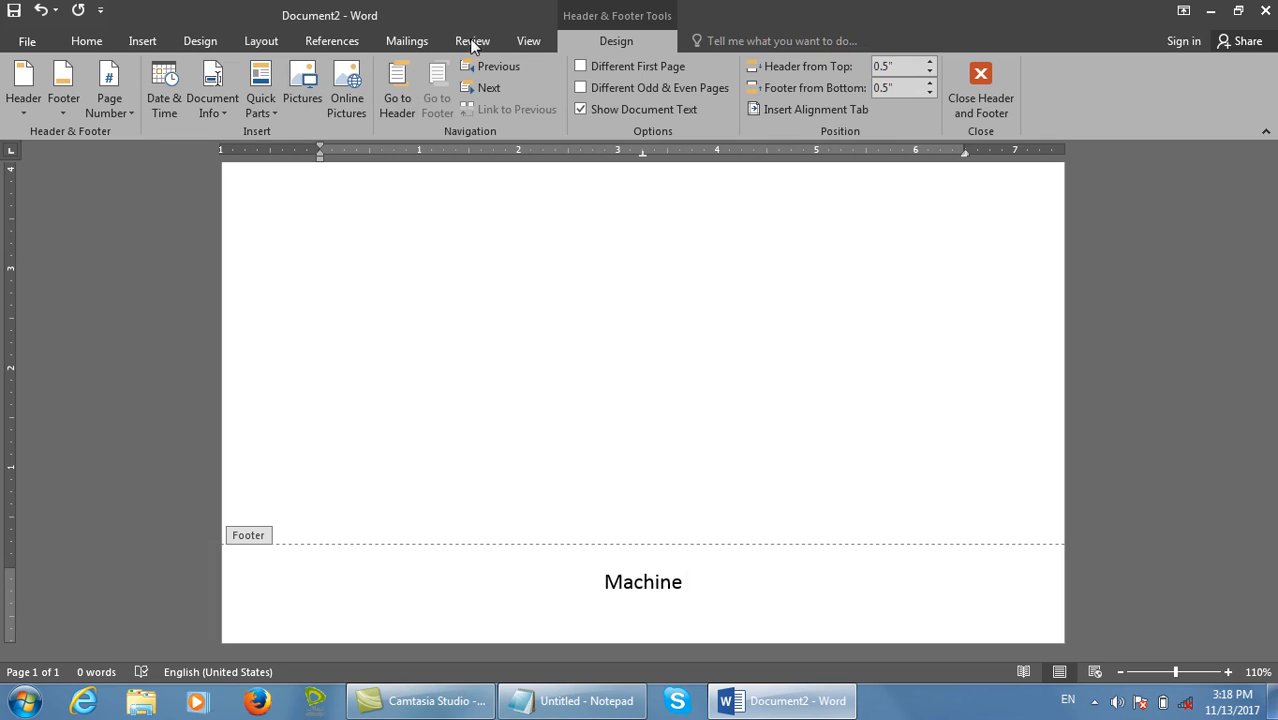
# Go back to the header, return to the footer, and close header and footer editing.
pyautogui.click(408, 80)
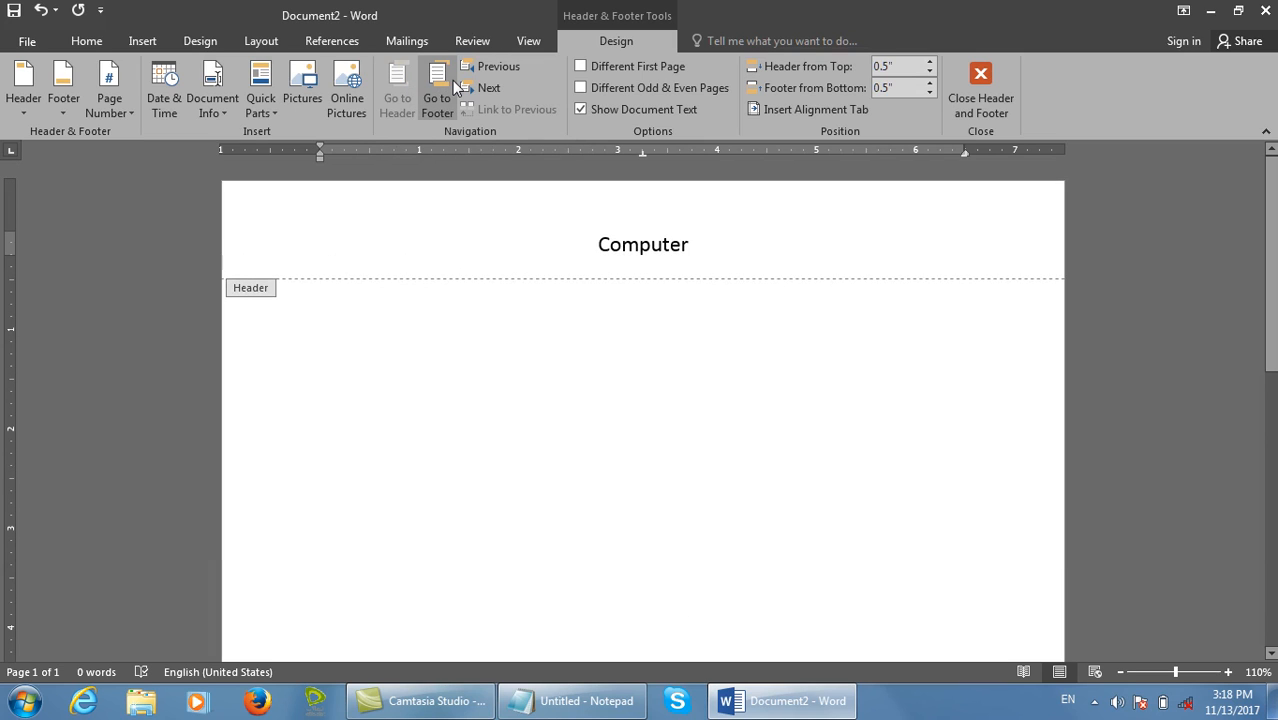
pyautogui.click(452, 80)
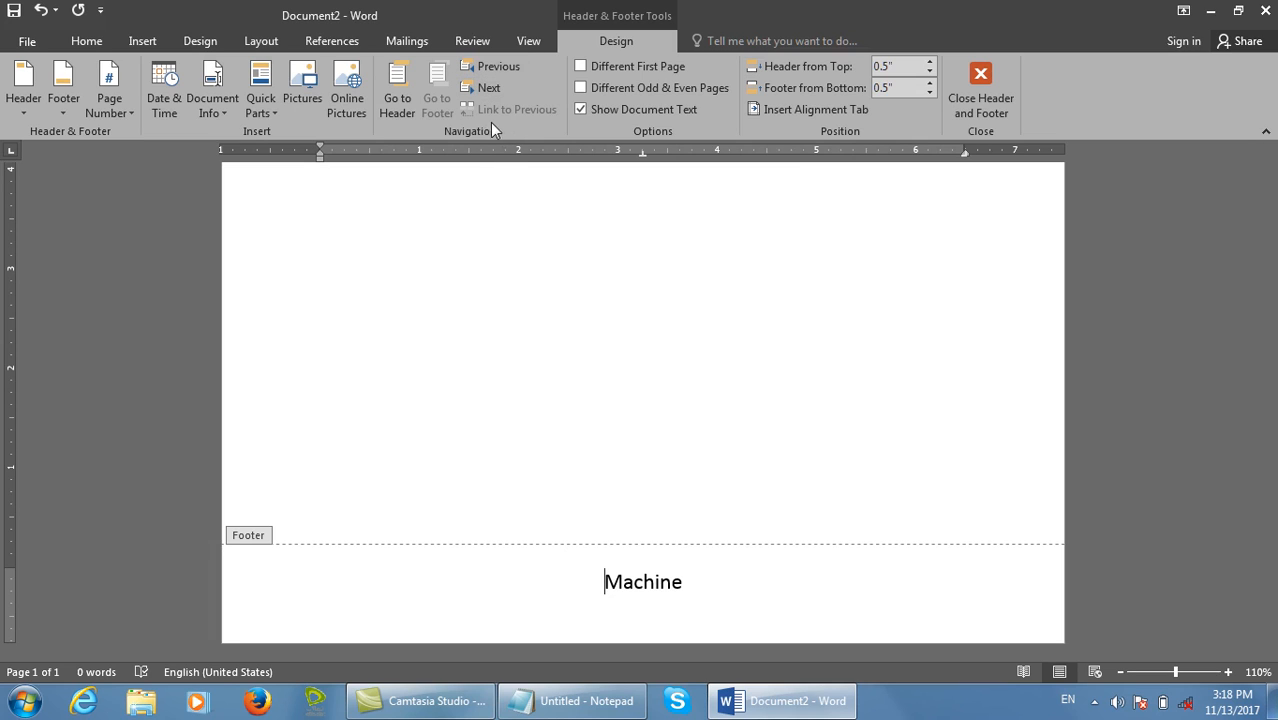
pyautogui.click(953, 99)
# Close the current document without saving and create a new blank document.
pyautogui.hotkey('ctrl', 'w')
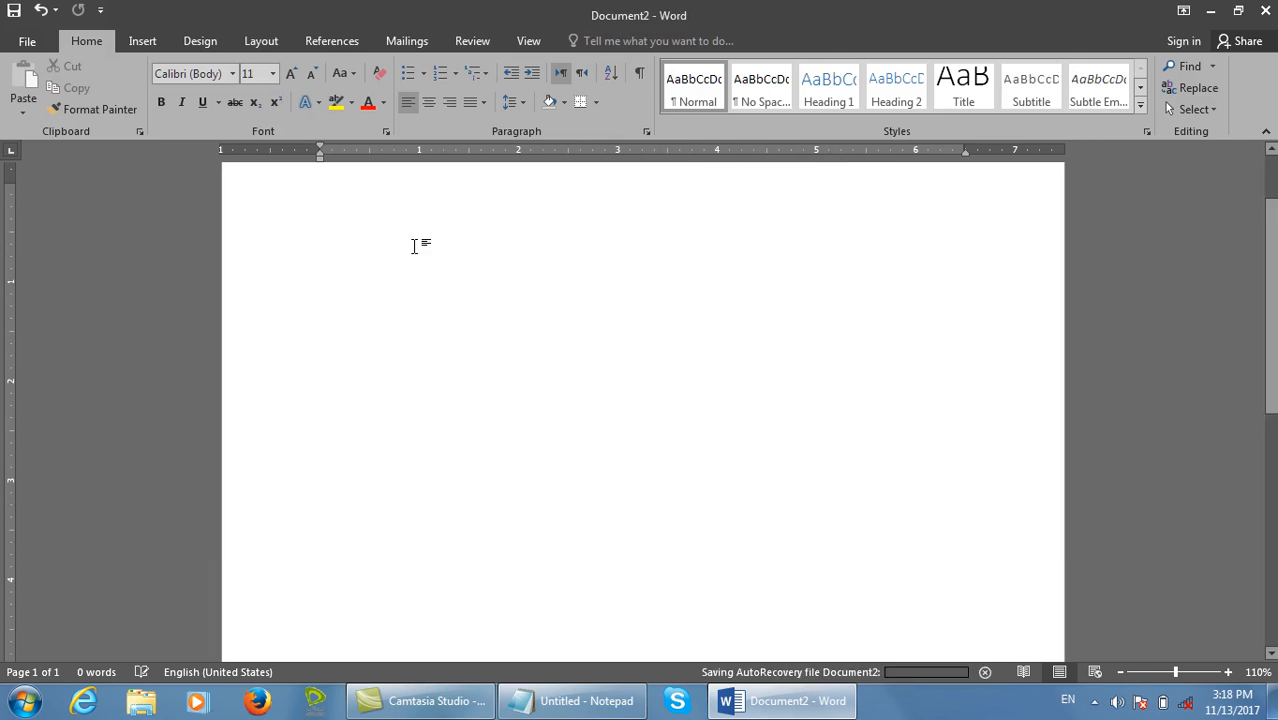
pyautogui.press('n')
pyautogui.hotkey('ctrl', 'n')
# Generate sample text with =rand(40) in the new document and check its page count in the print preview.
pyautogui.write('=')
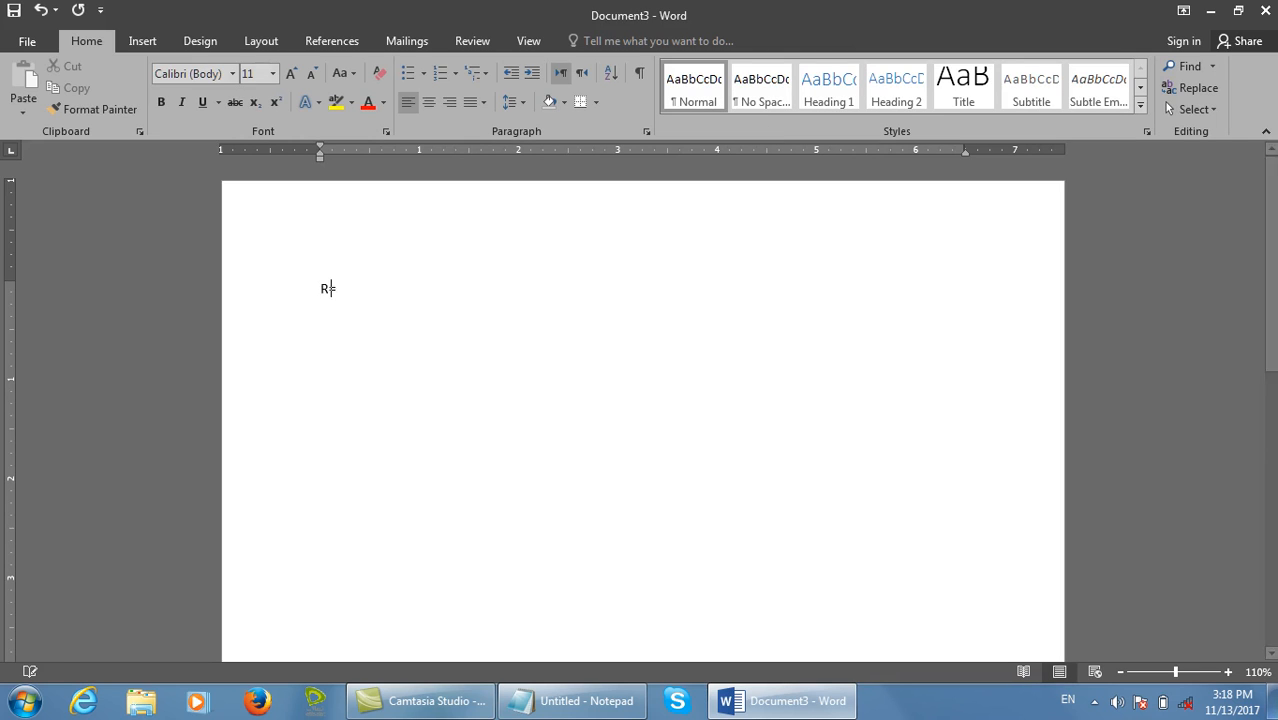
pyautogui.write('rand')
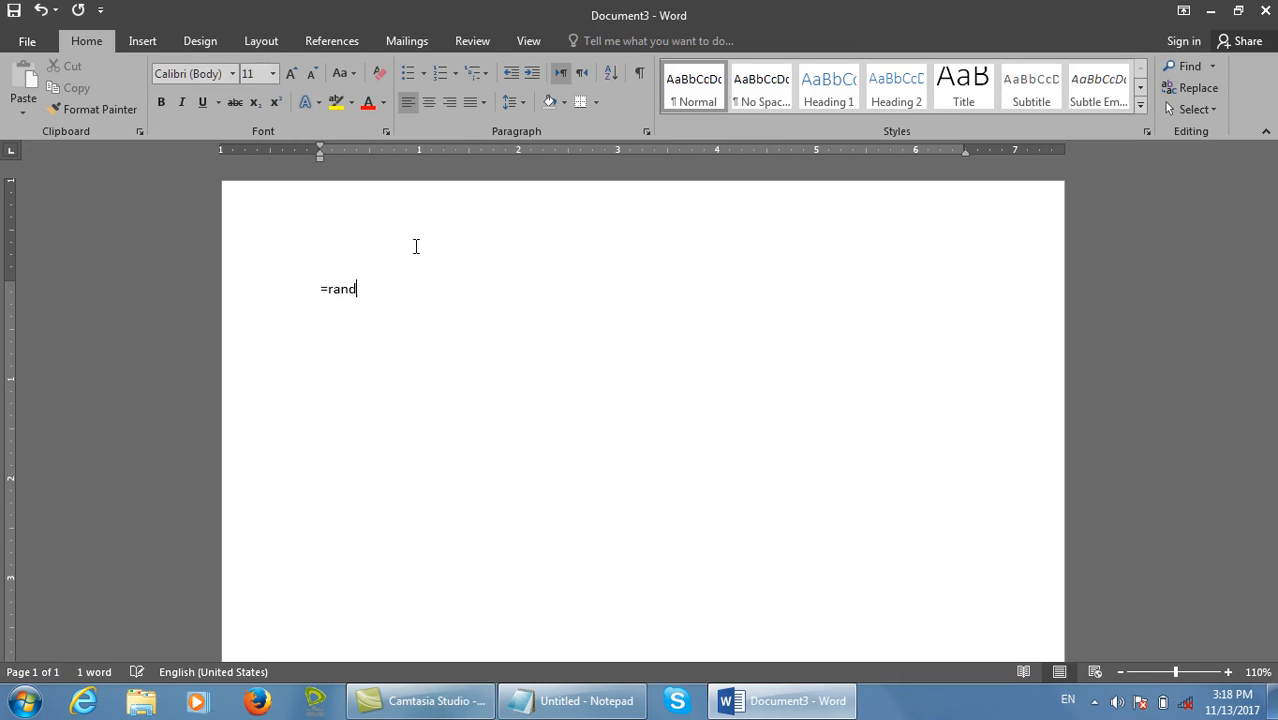
pyautogui.write('(40)')
pyautogui.press('Return')
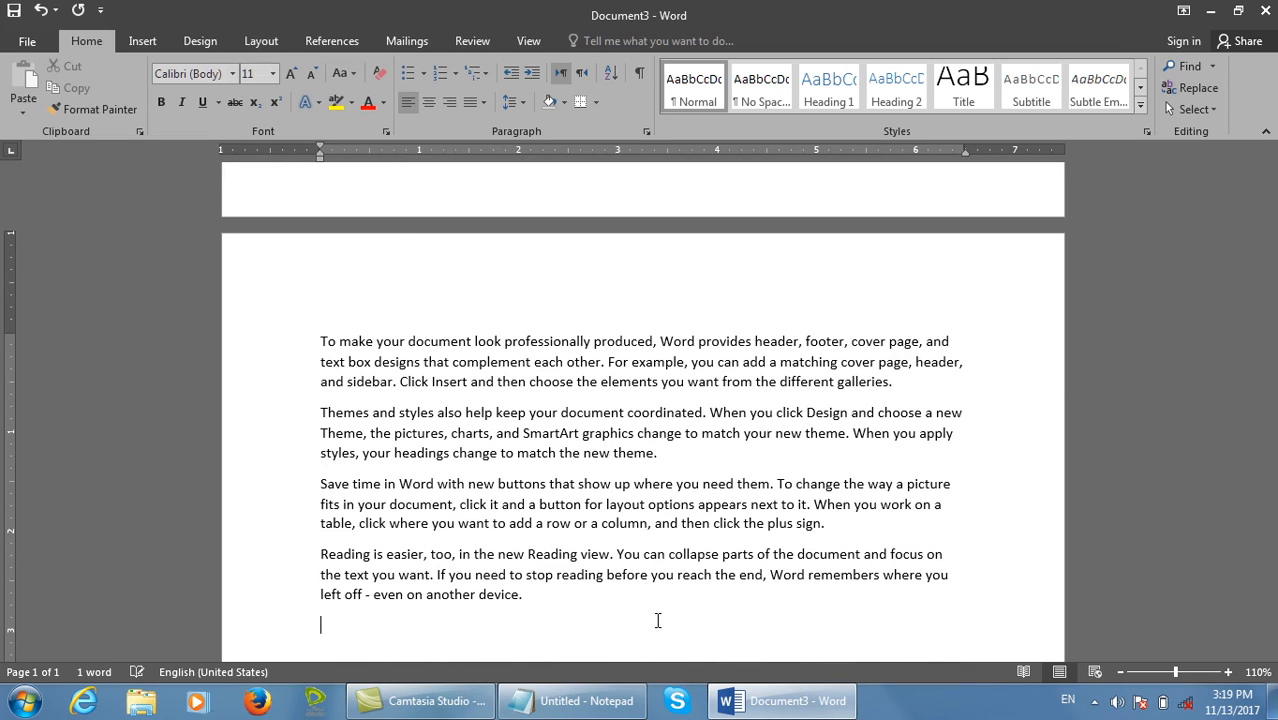
pyautogui.hotkey('ctrl', 'p')
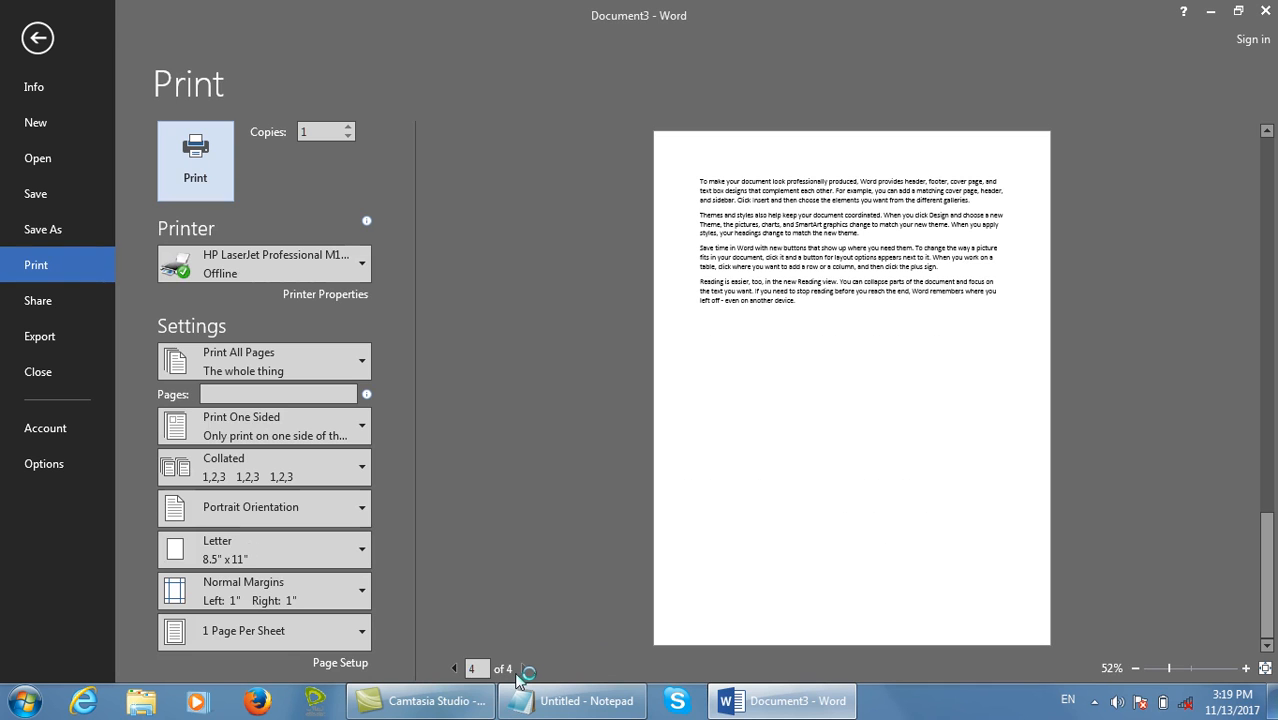
pyautogui.press('Escape')
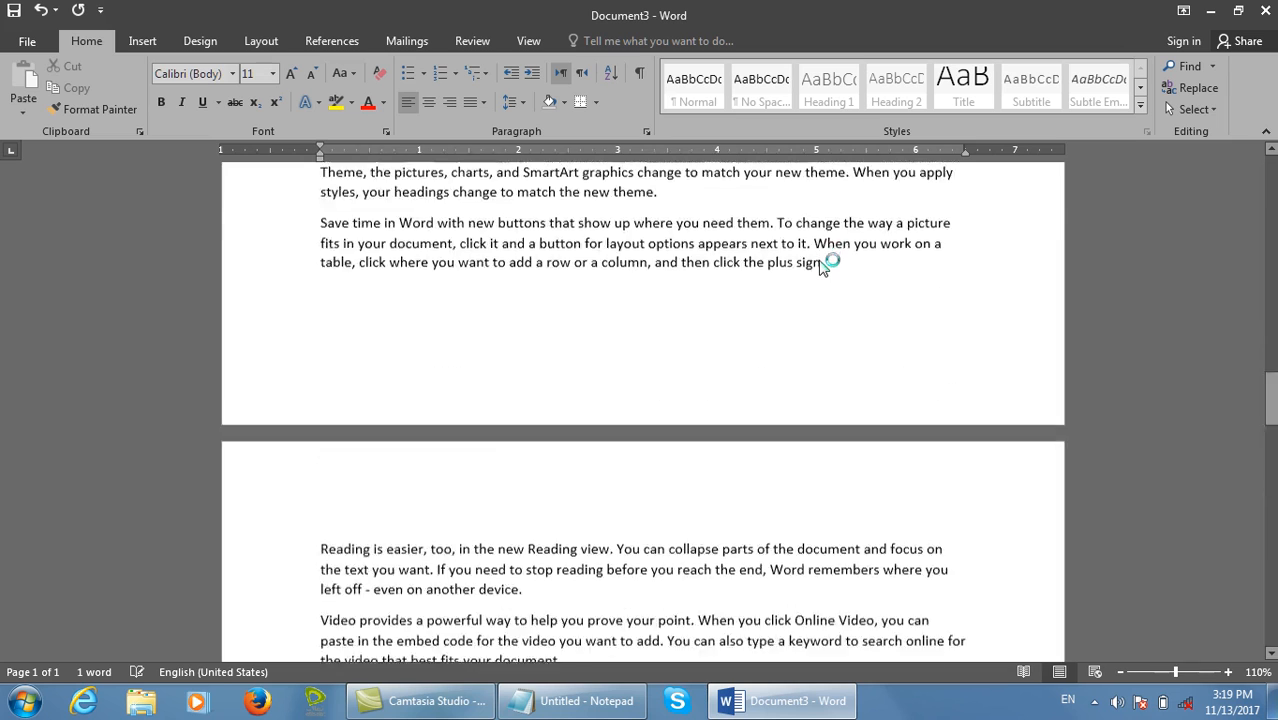
# Switch to Notepad and add the line "1-4 Computer" below the date line.
pyautogui.click(575, 701)
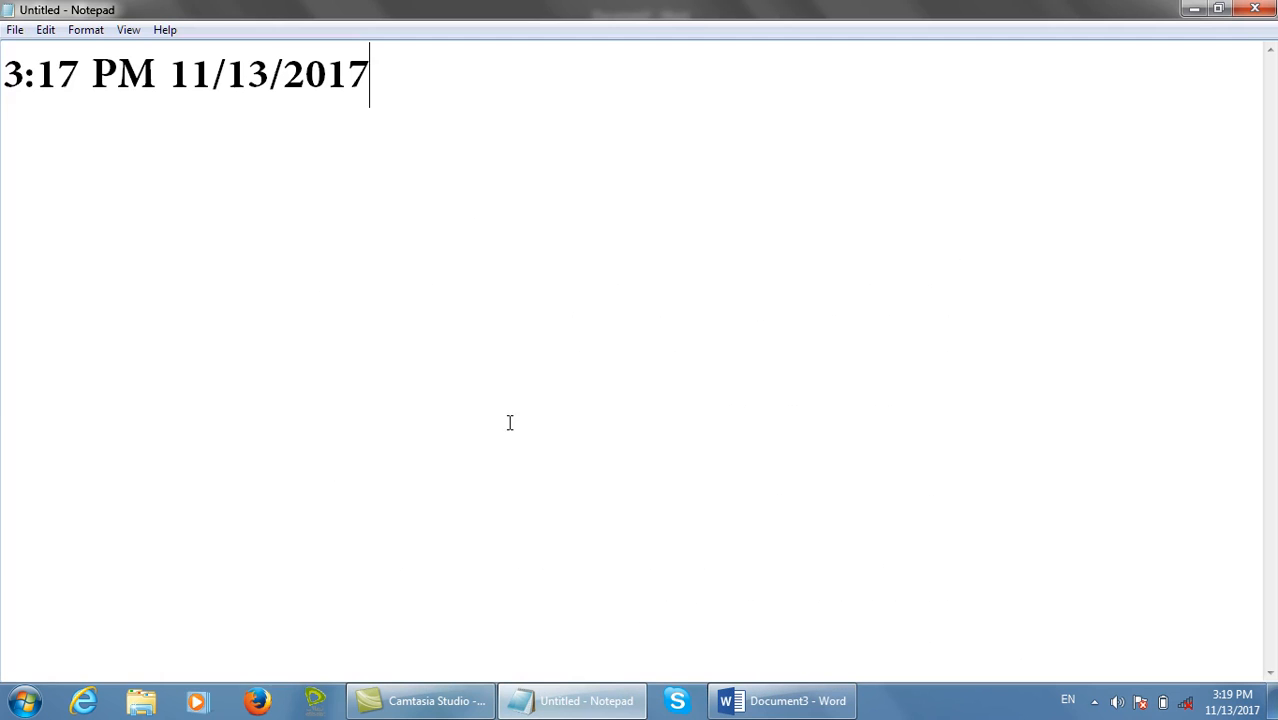
pyautogui.write('1-4 Cio')
pyautogui.press('BackSpace')
pyautogui.press('BackSpace')
pyautogui.write('ompyut')
pyautogui.press('BackSpace')
pyautogui.press('BackSpace')
pyautogui.press('BackSpace')
pyautogui.write('uter')
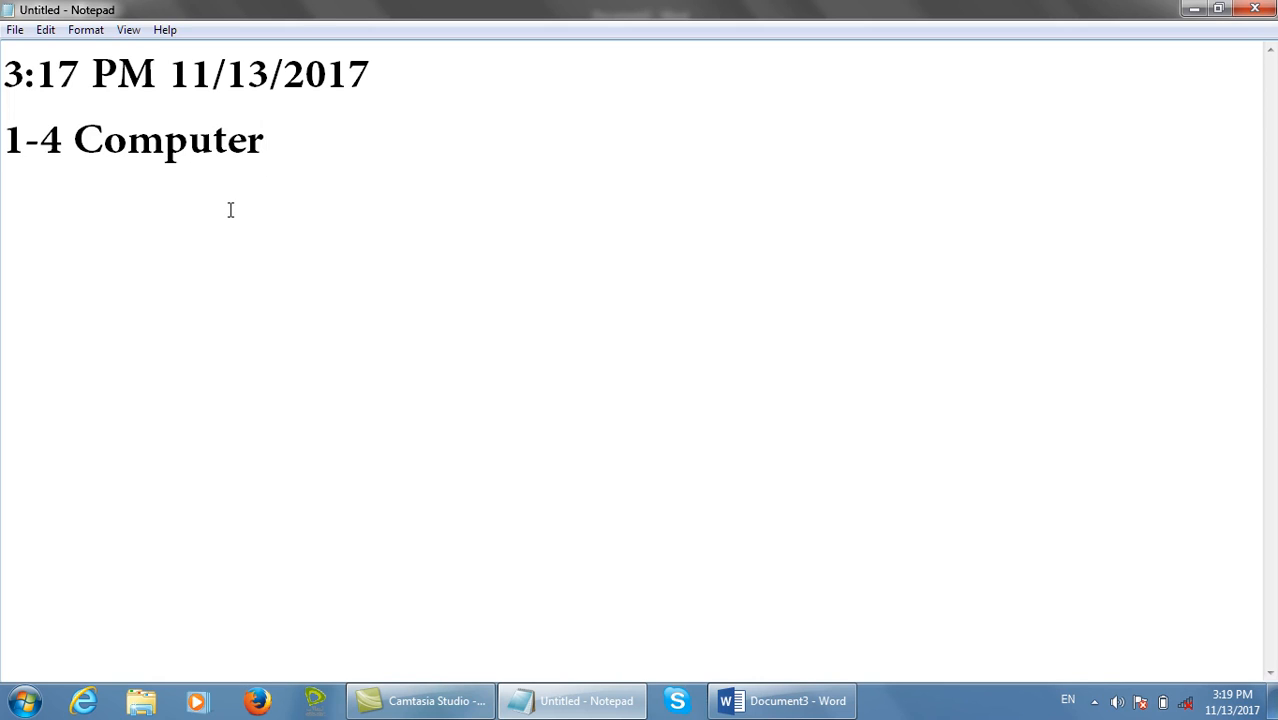
# Switch back to Word, enter "Computer" as the page header, and close header editing.
pyautogui.click(850, 702)
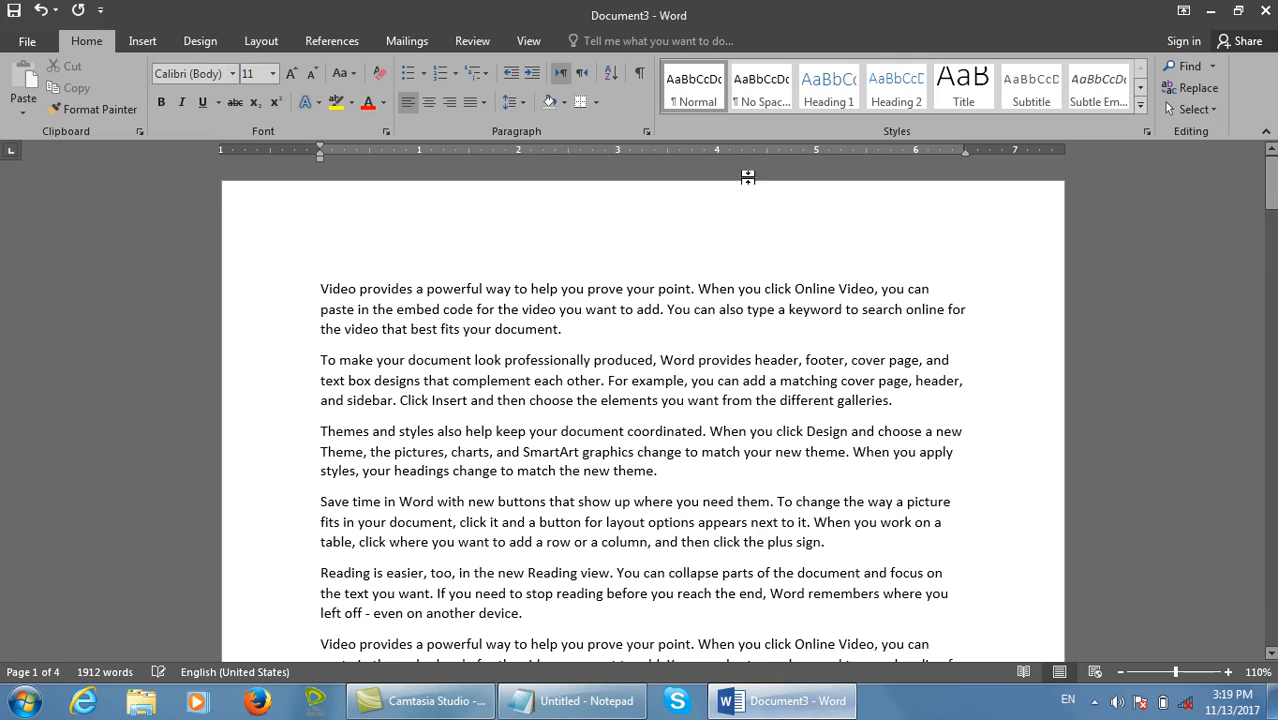
pyautogui.doubleClick(764, 233)
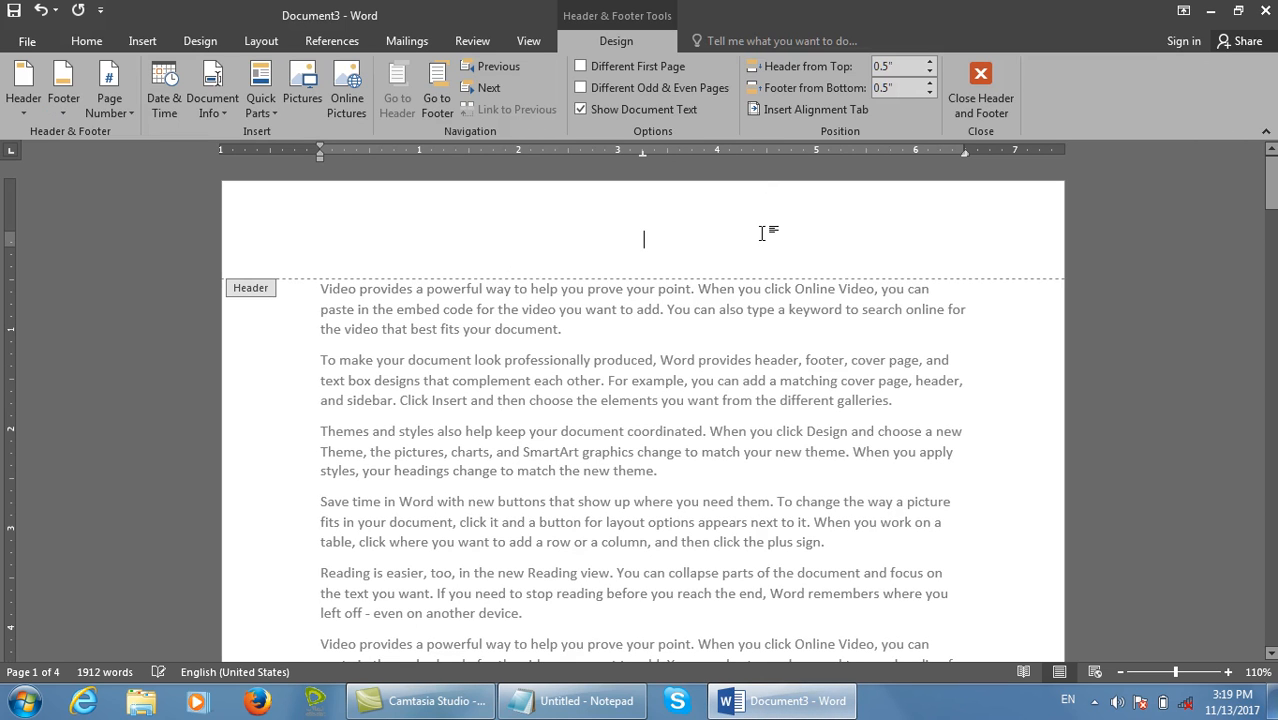
pyautogui.write('Computer')
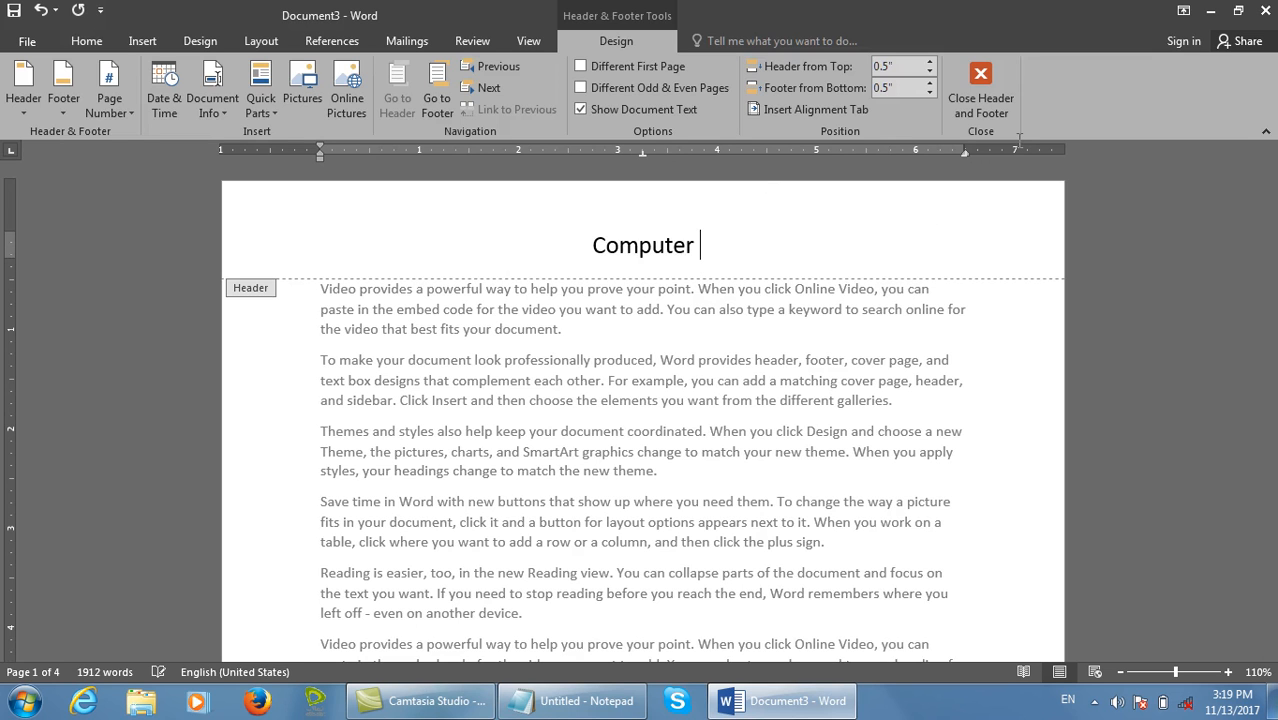
pyautogui.click(970, 92)
# Place the cursor at the end of the document, and add the line "5-10 Machine" to the Notepad notes.
pyautogui.scroll(-10, 844, 320)
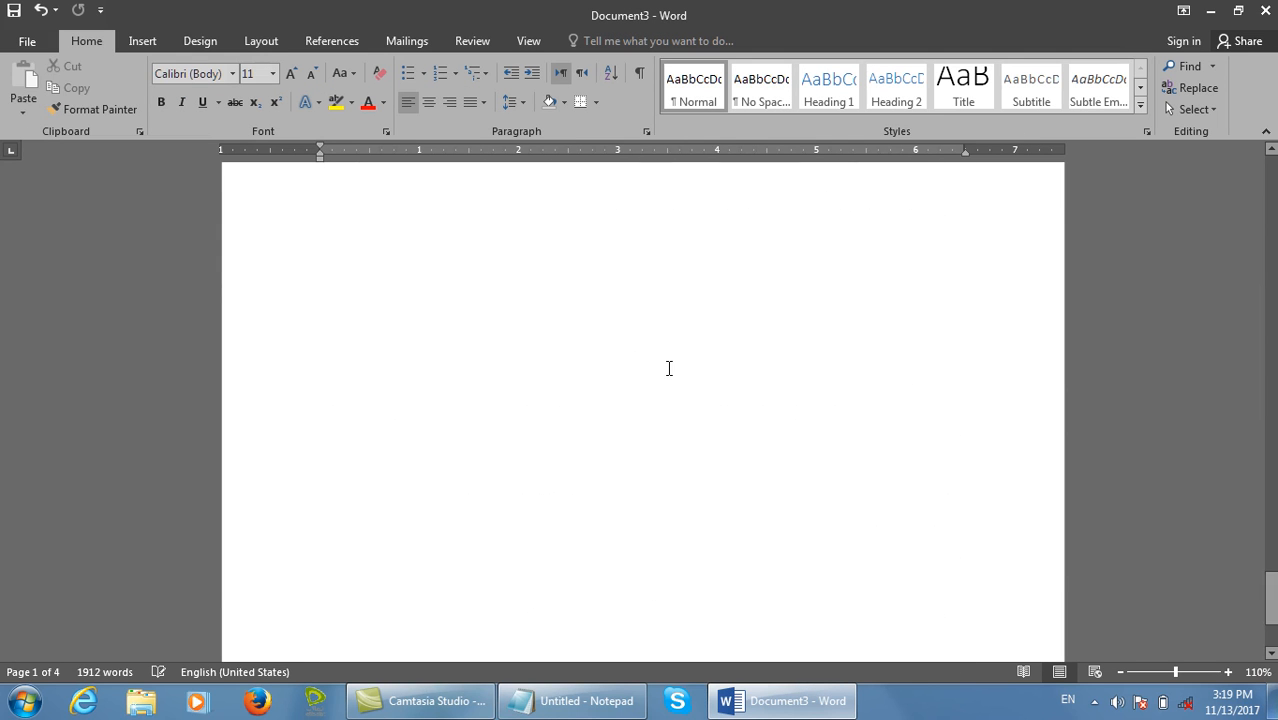
pyautogui.click(668, 370)
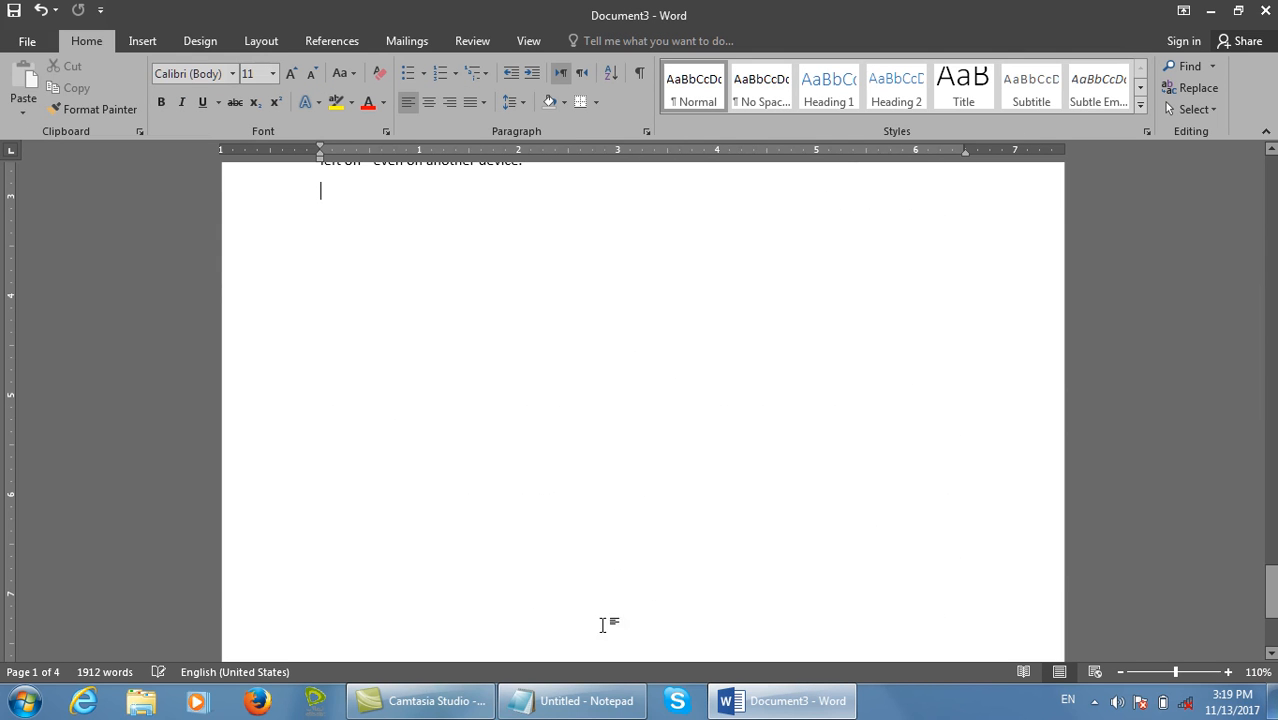
pyautogui.click(572, 700)
pyautogui.write('5-10 ')
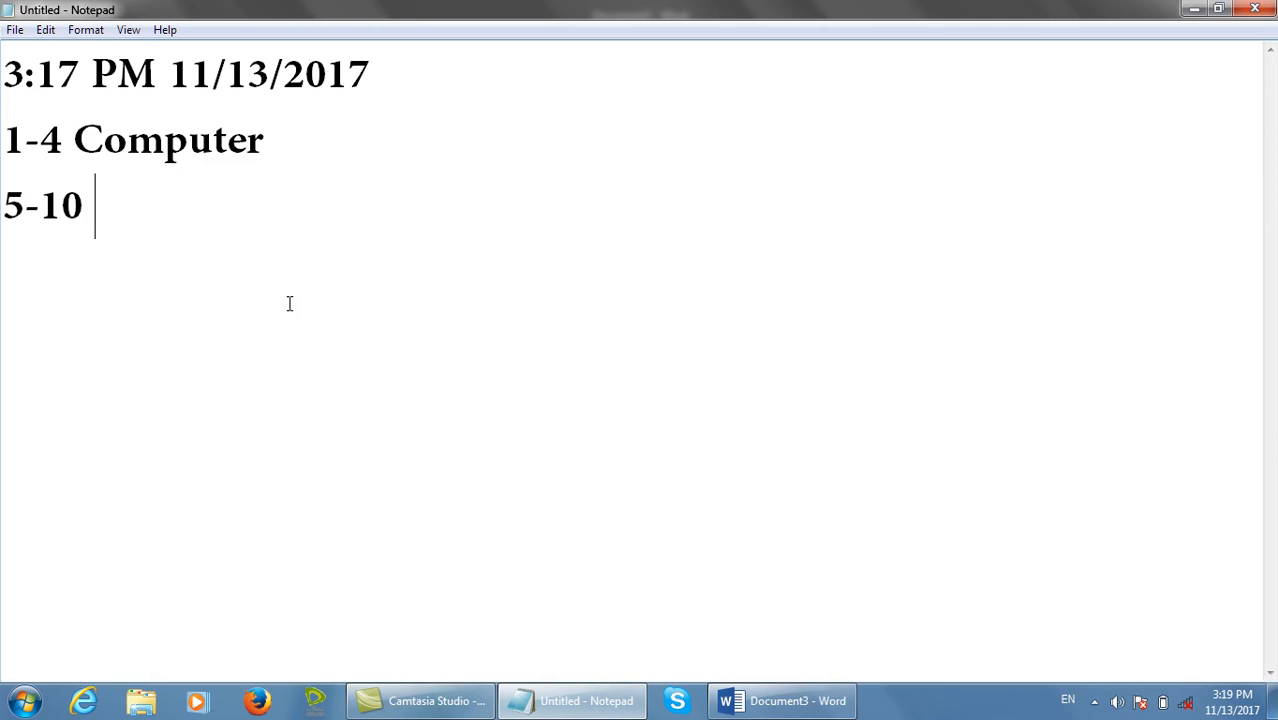
pyautogui.write('Machine')
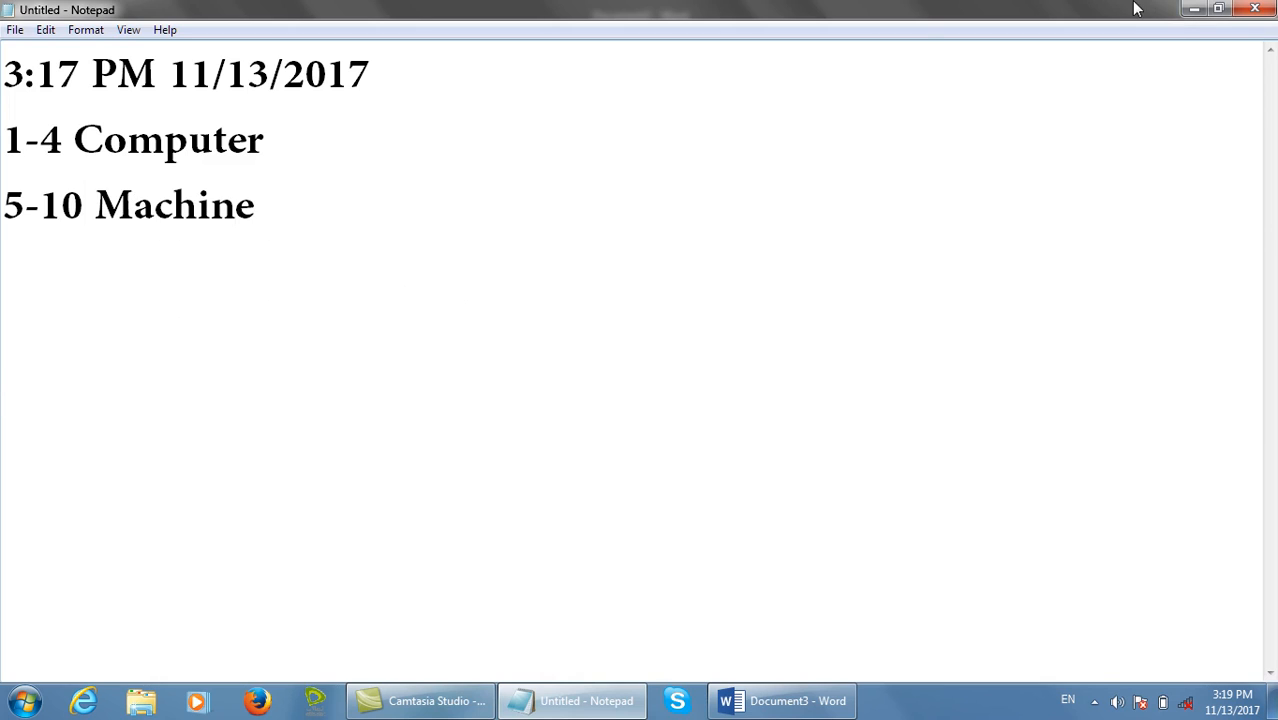
pyautogui.click(1193, 9)
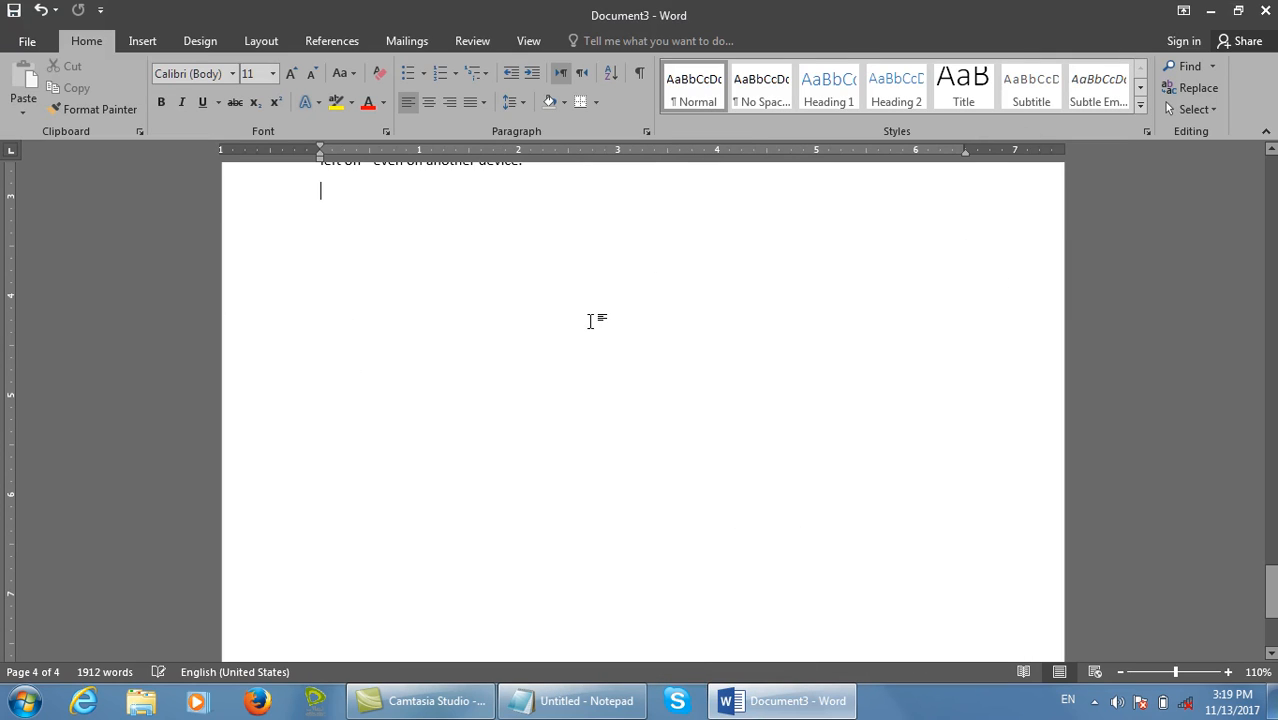
# Generate more sample text with =rand(40) on a new page at the document's end and check the page count in the print preview.
pyautogui.scroll(-3, 457, 340)
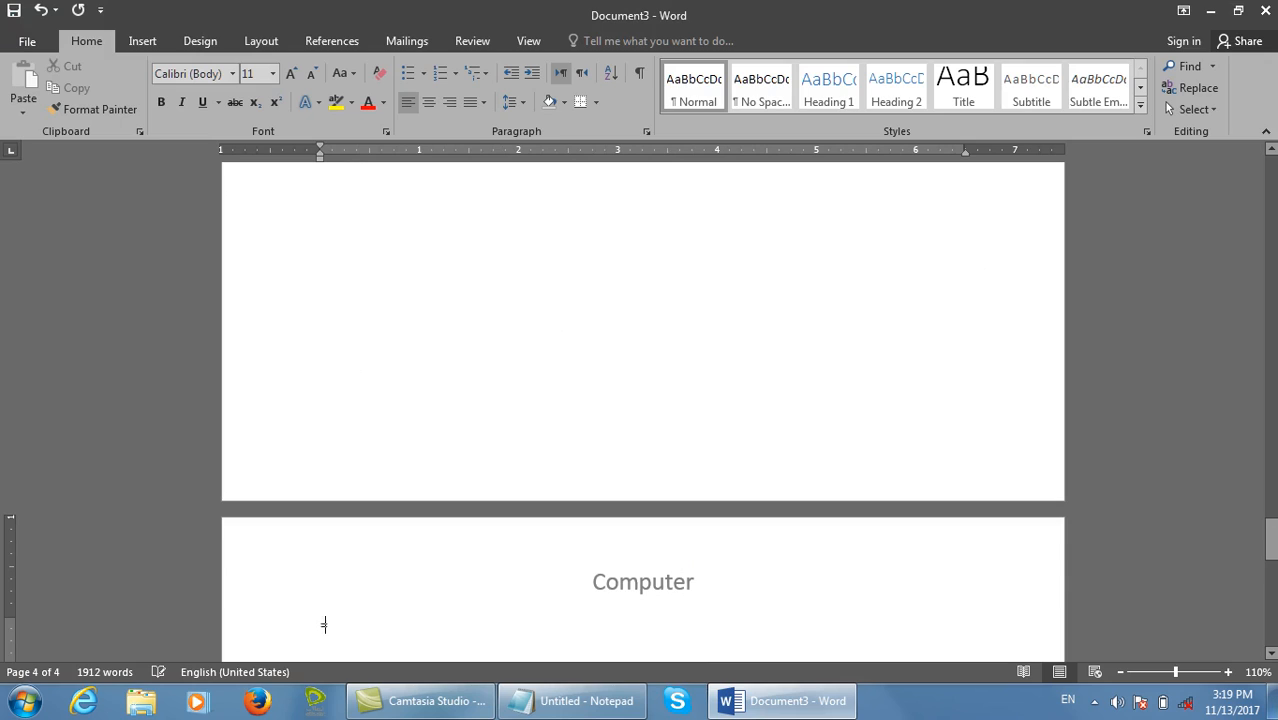
pyautogui.write('=rand(')
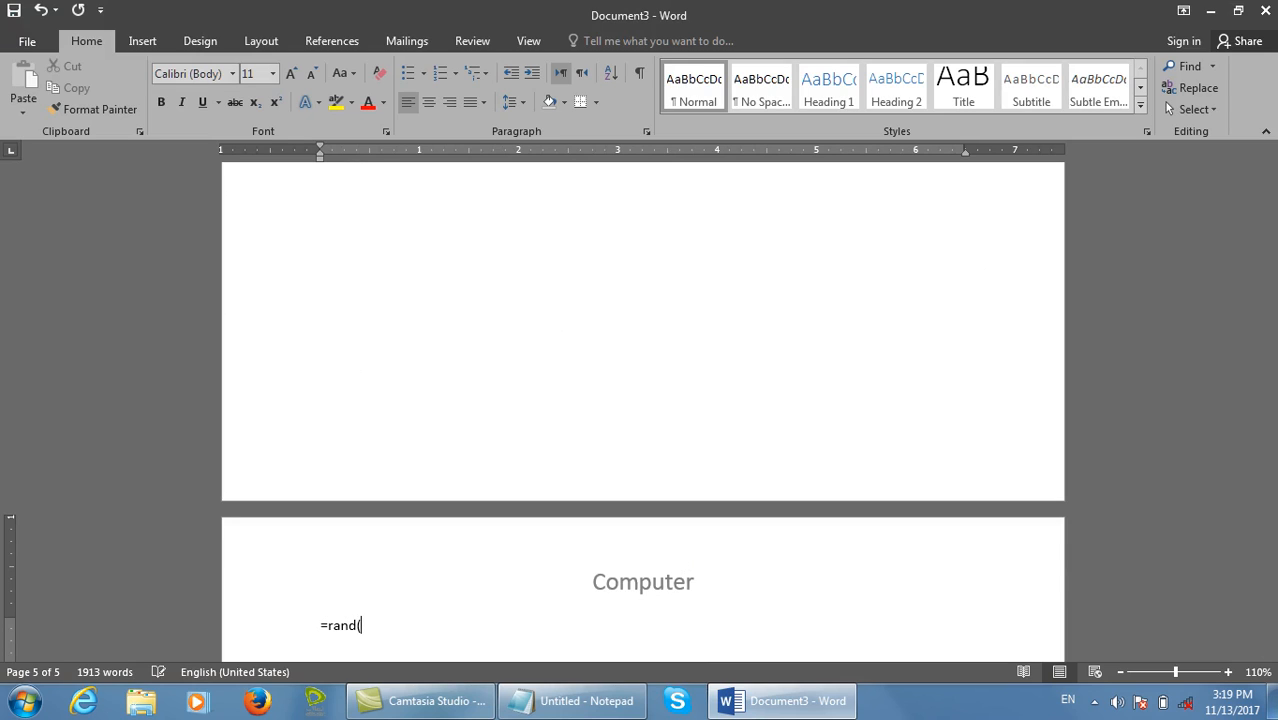
pyautogui.write(')40)')
pyautogui.press('Return')
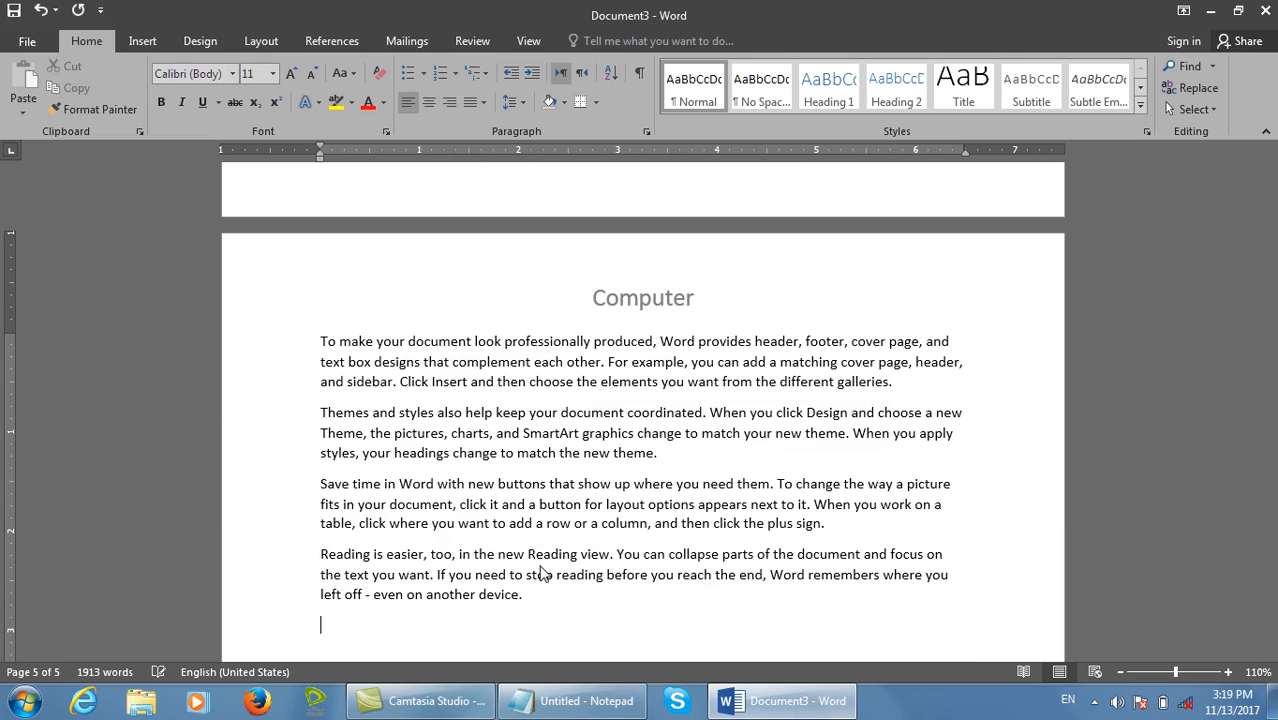
pyautogui.hotkey('ctrl', 'p')
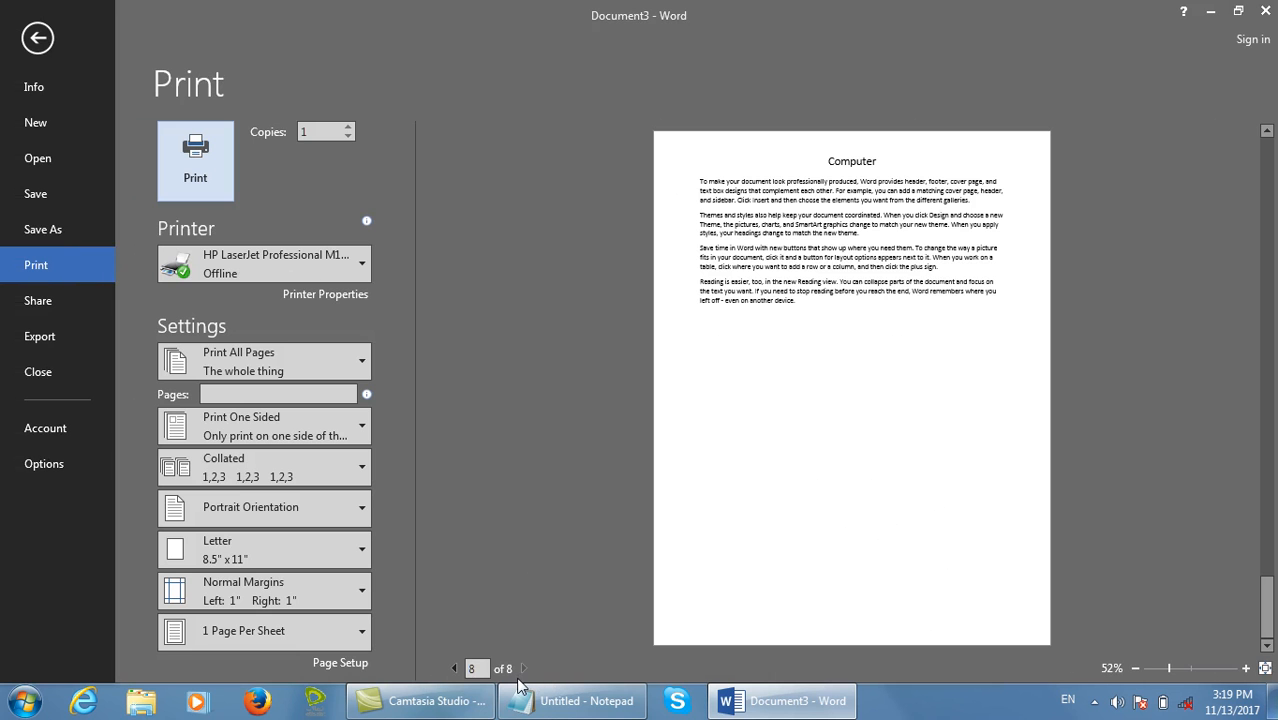
pyautogui.press('Escape')
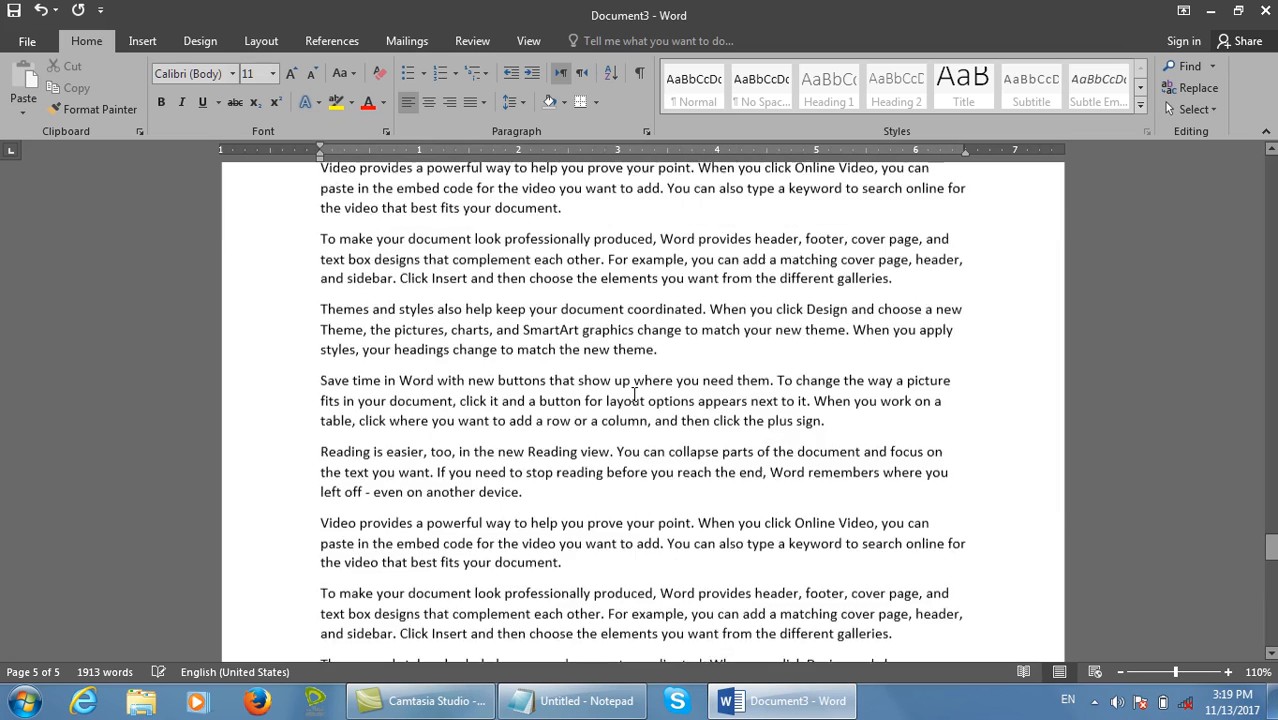
# Replace the "Computer" header text with "Machine" from one of the newly added pages.
pyautogui.scroll(-2, 634, 395)
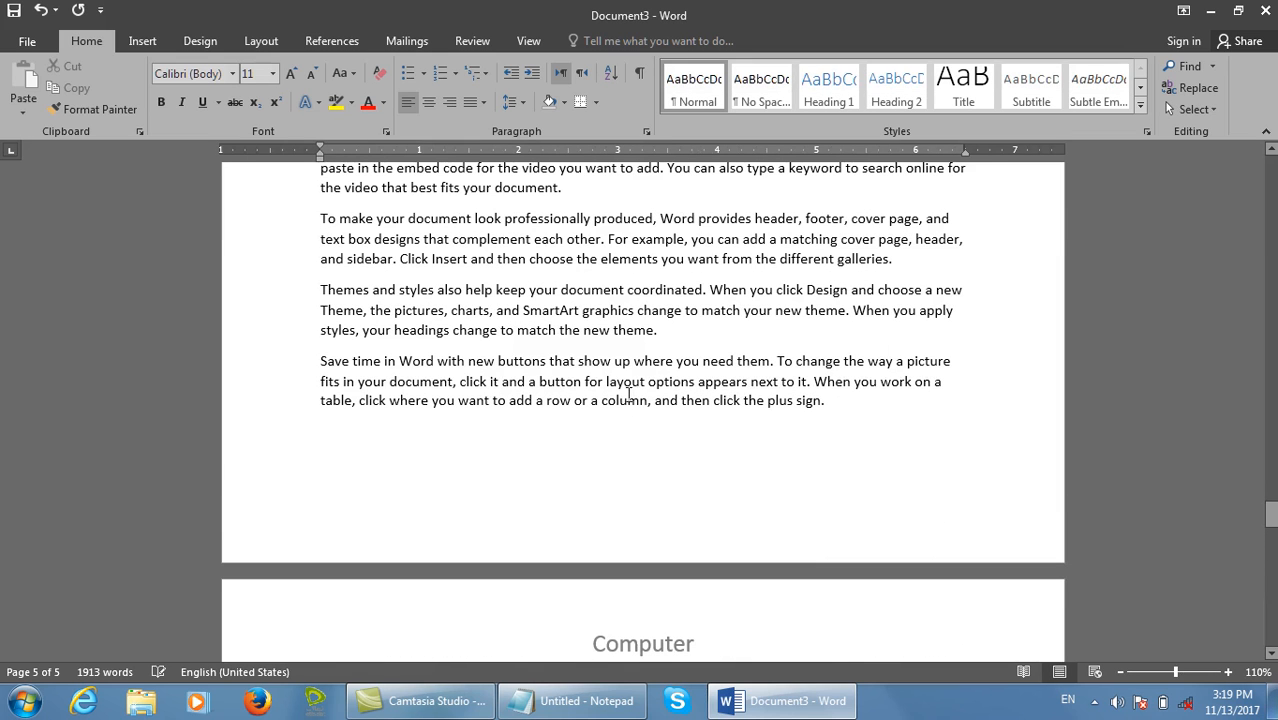
pyautogui.scroll(-8, 610, 600)
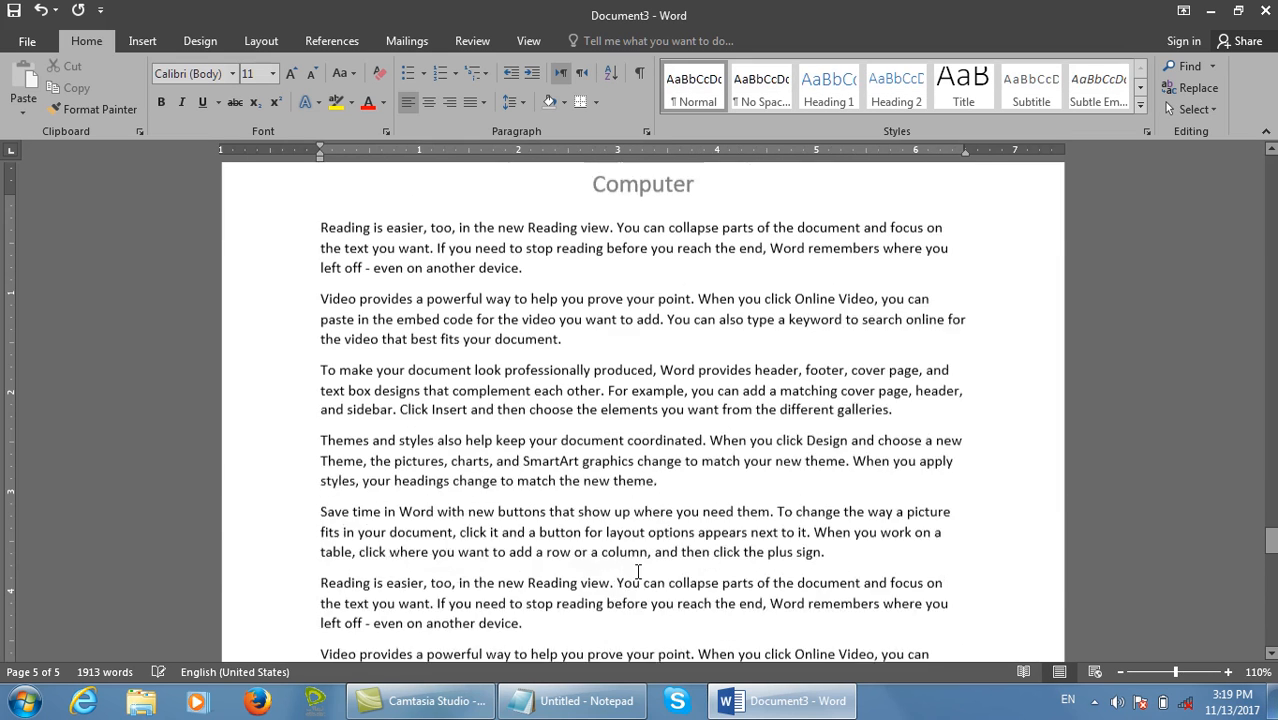
pyautogui.doubleClick(672, 151)
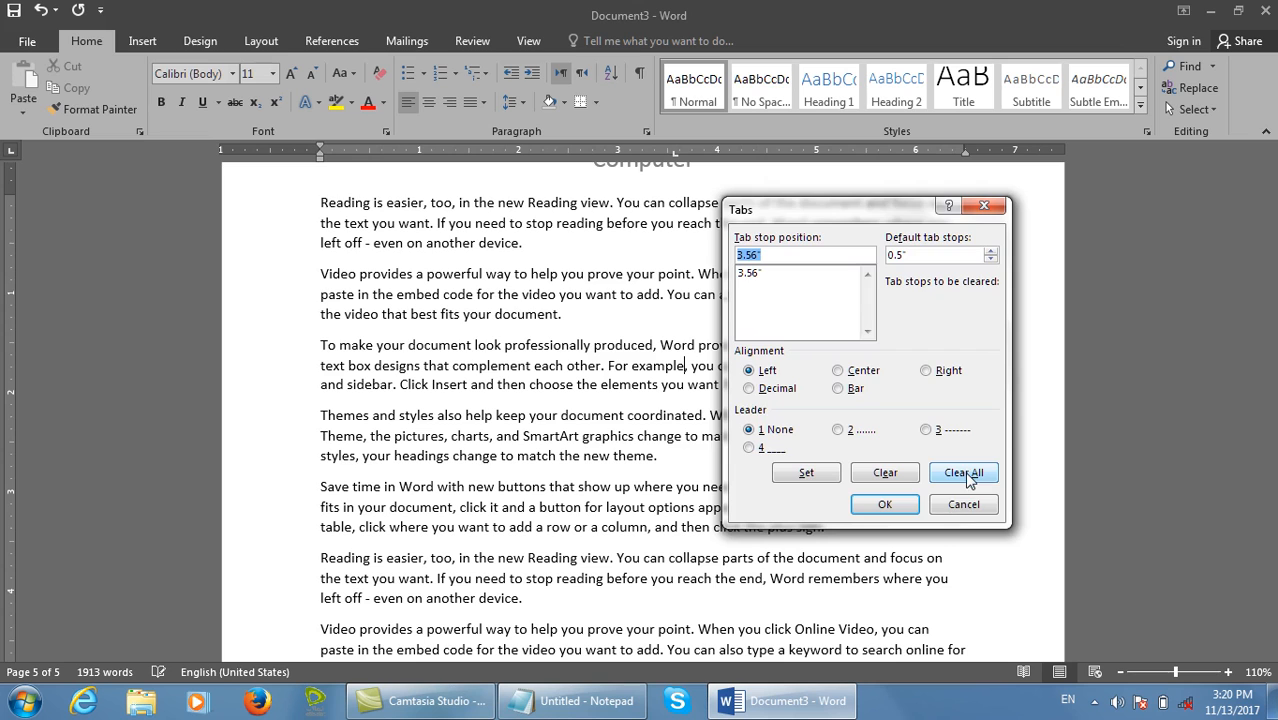
pyautogui.click(963, 504)
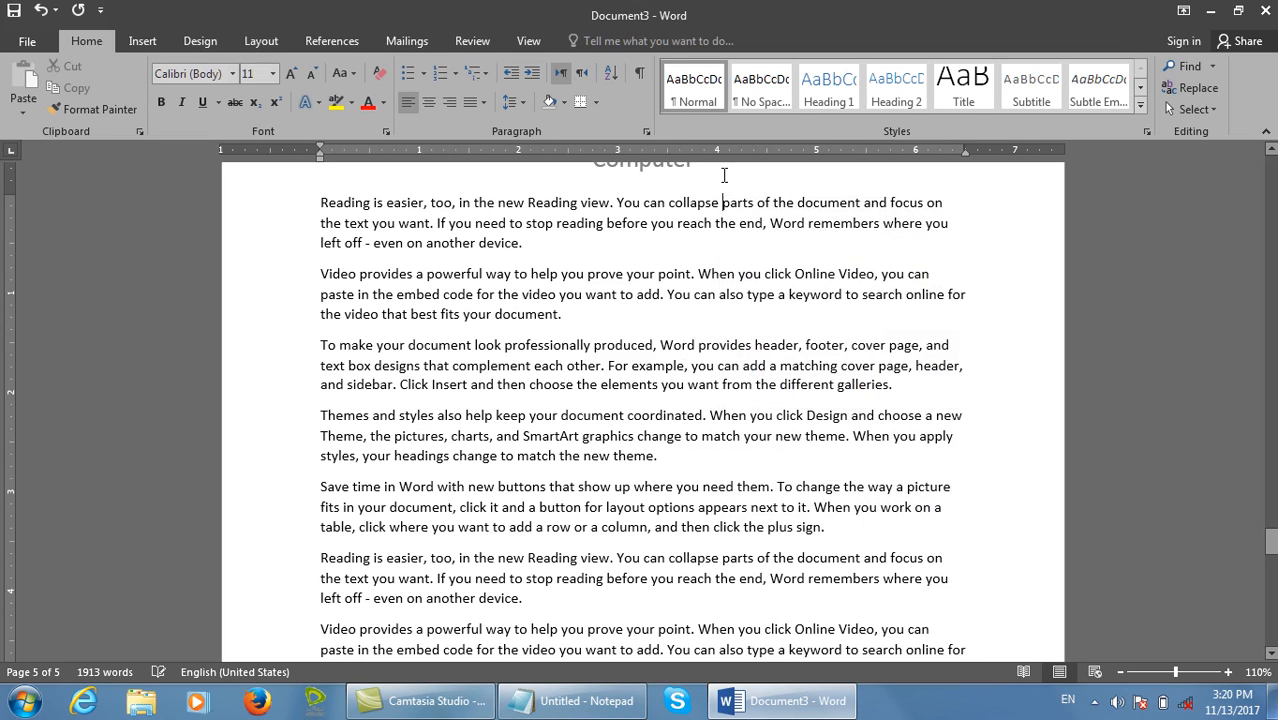
pyautogui.doubleClick(726, 183)
pyautogui.moveTo(733, 210); pyautogui.dragTo(491, 178)
pyautogui.write('Machine')
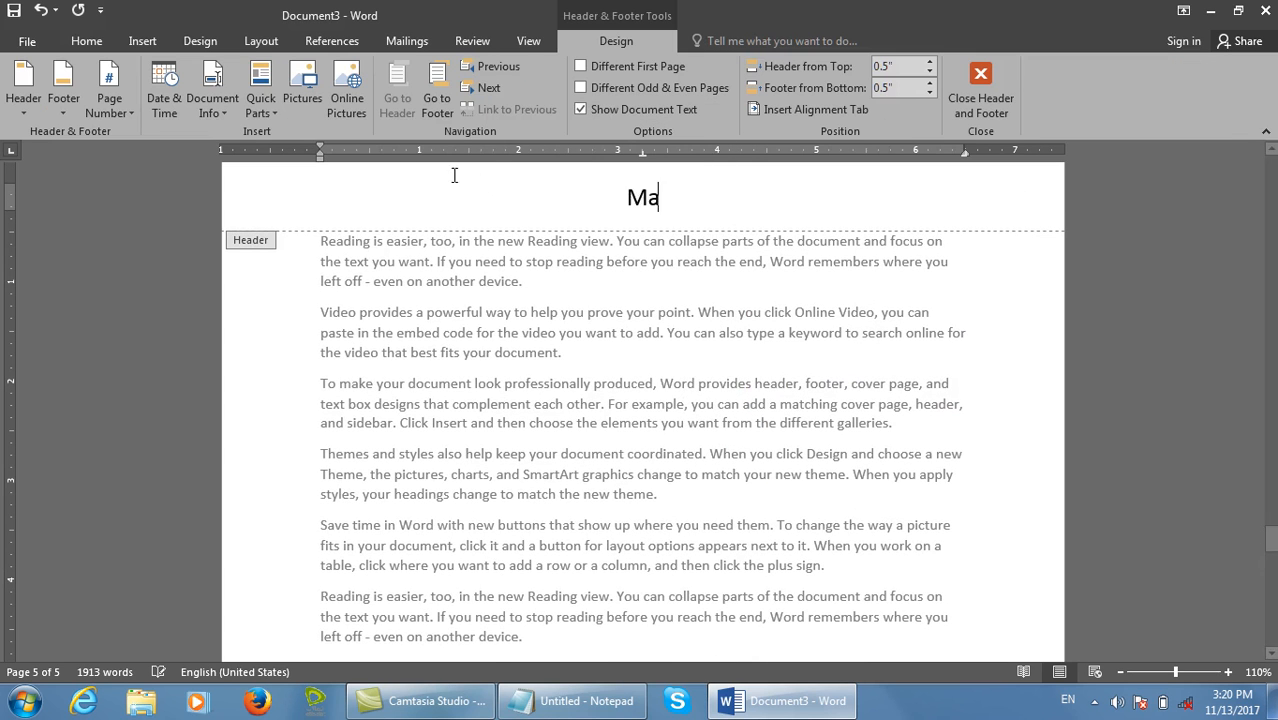
# Close header editing and check the header text on the preceding pages.
pyautogui.click(993, 104)
pyautogui.scroll(10, 718, 311)
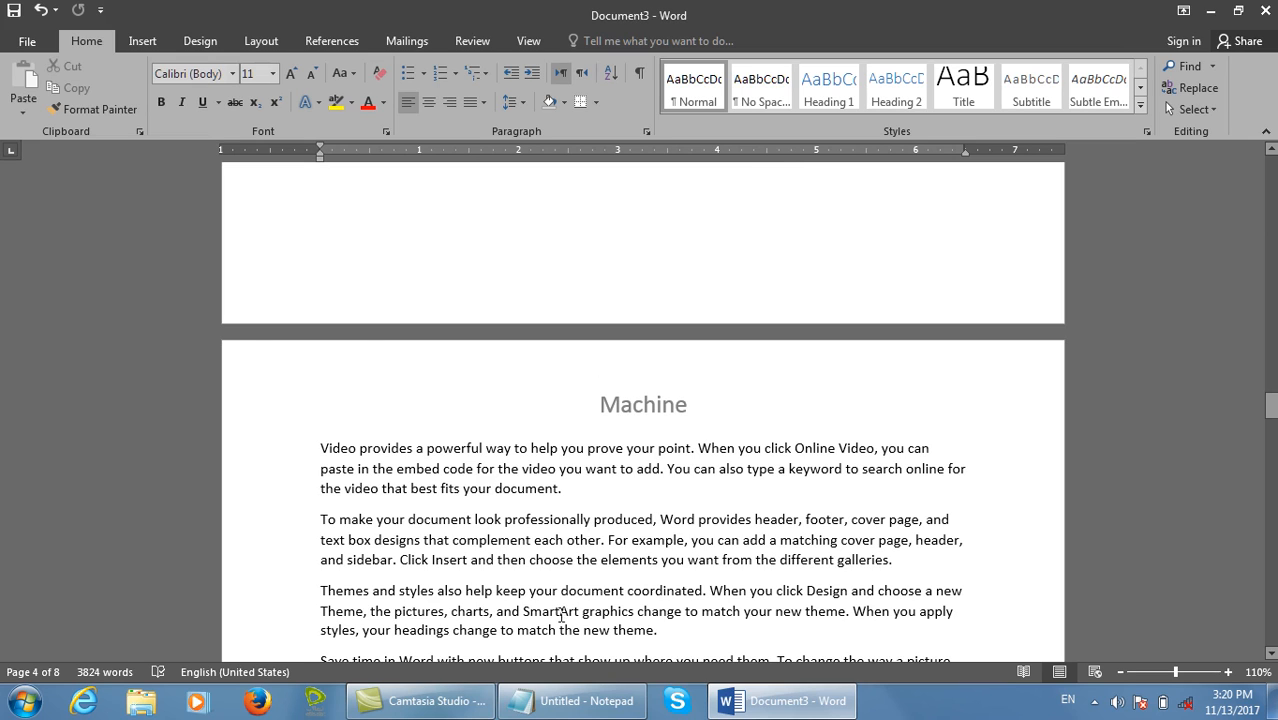
# Switch to Notepad and add the line "Section break" below the page-range notes.
pyautogui.click(572, 701)
pyautogui.press('Return')
pyautogui.write('Section ')
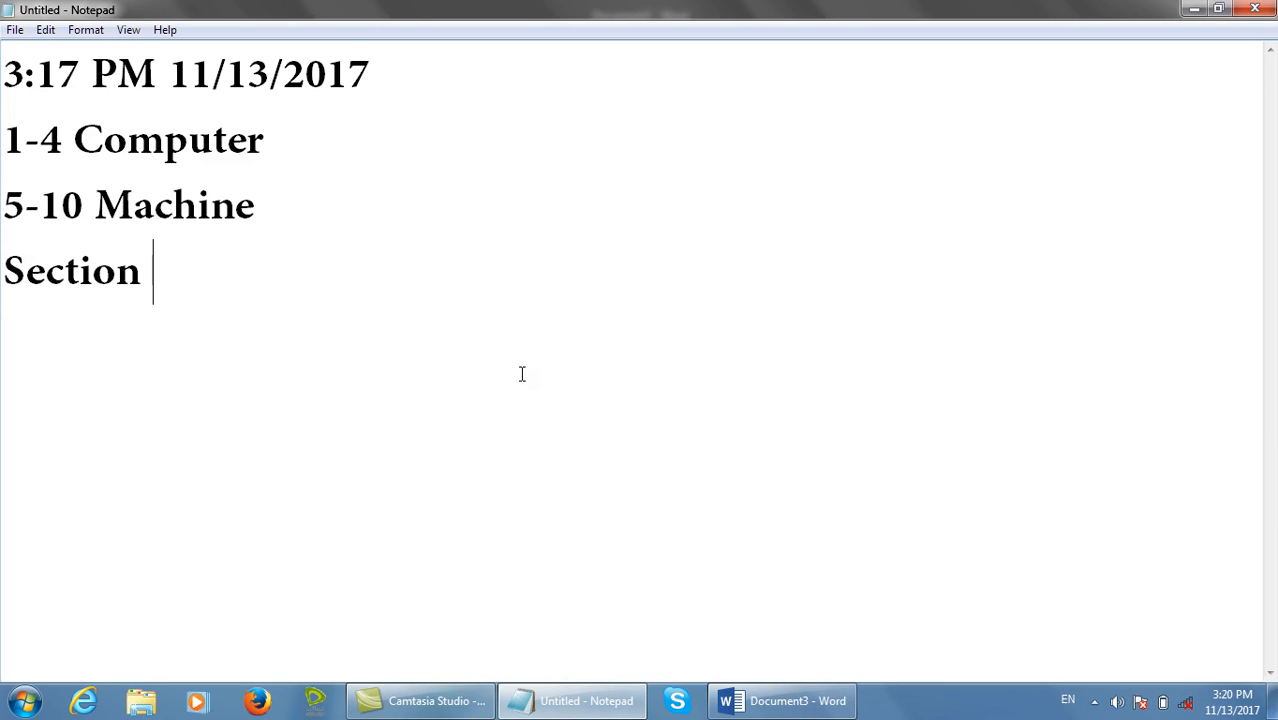
pyautogui.write('break')
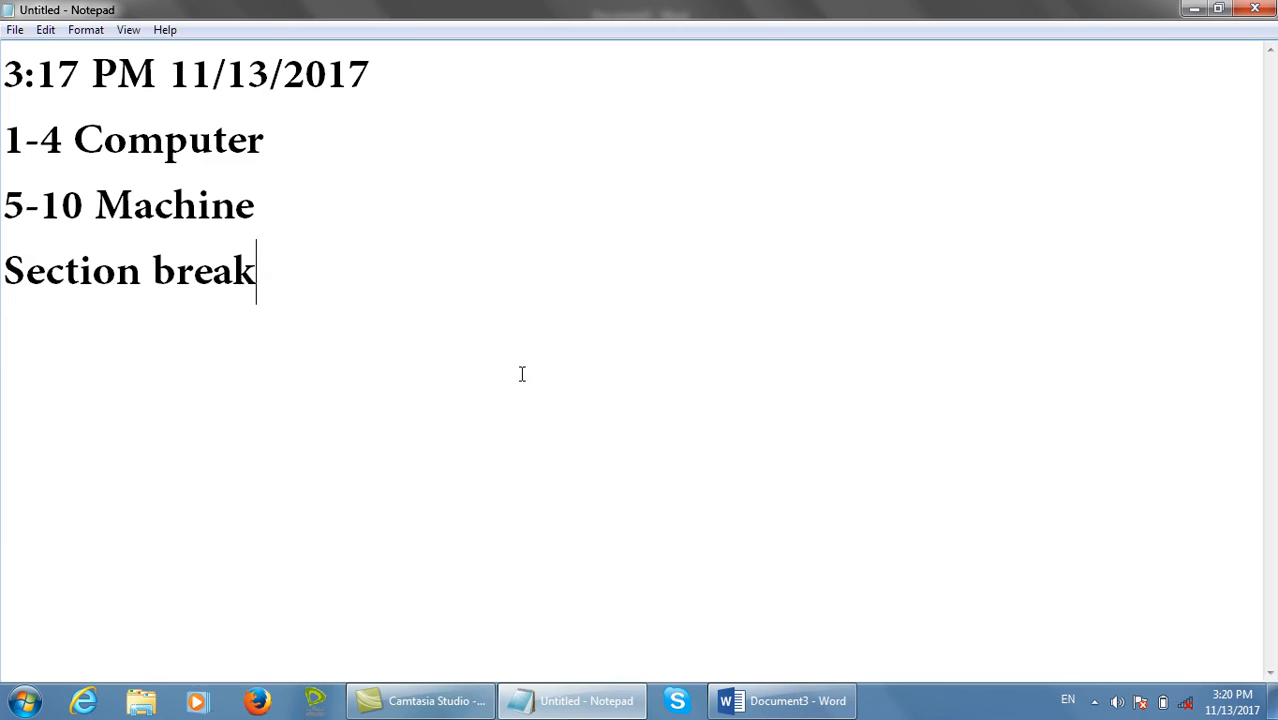
# Return to Word and look over the available page break and section break types without inserting one.
pyautogui.click(1195, 9)
pyautogui.click(259, 41)
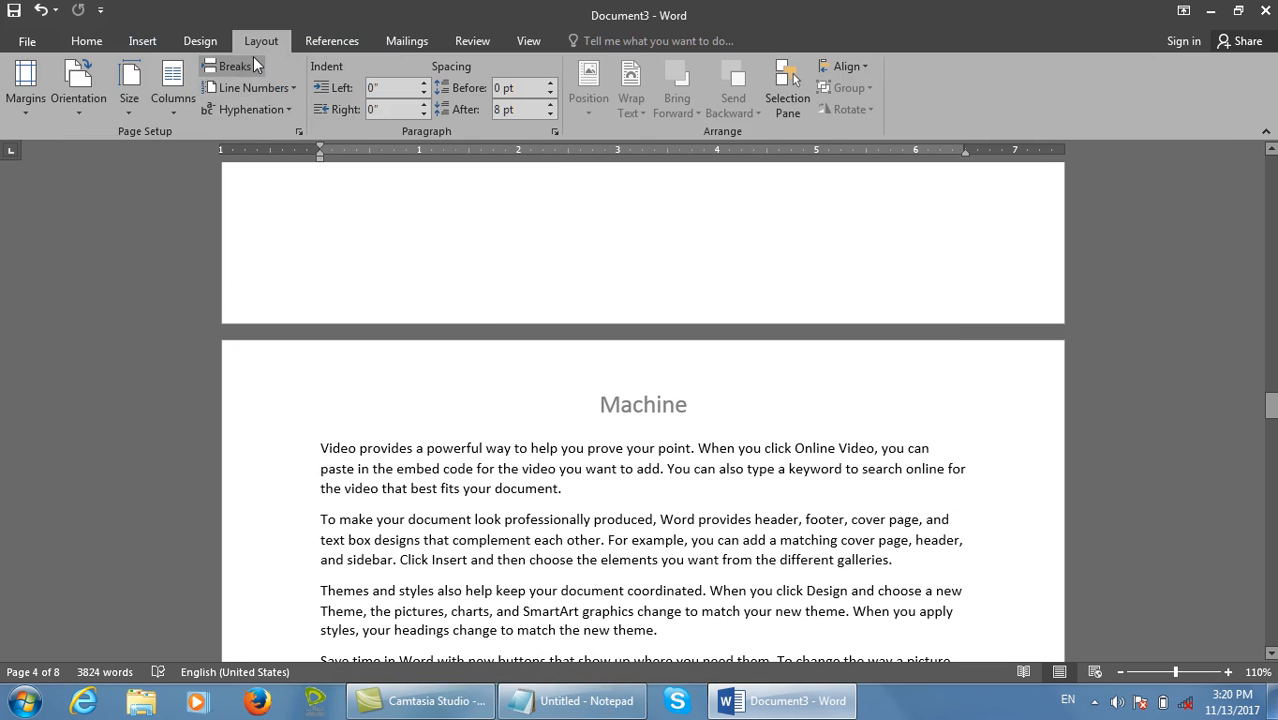
pyautogui.click(232, 66)
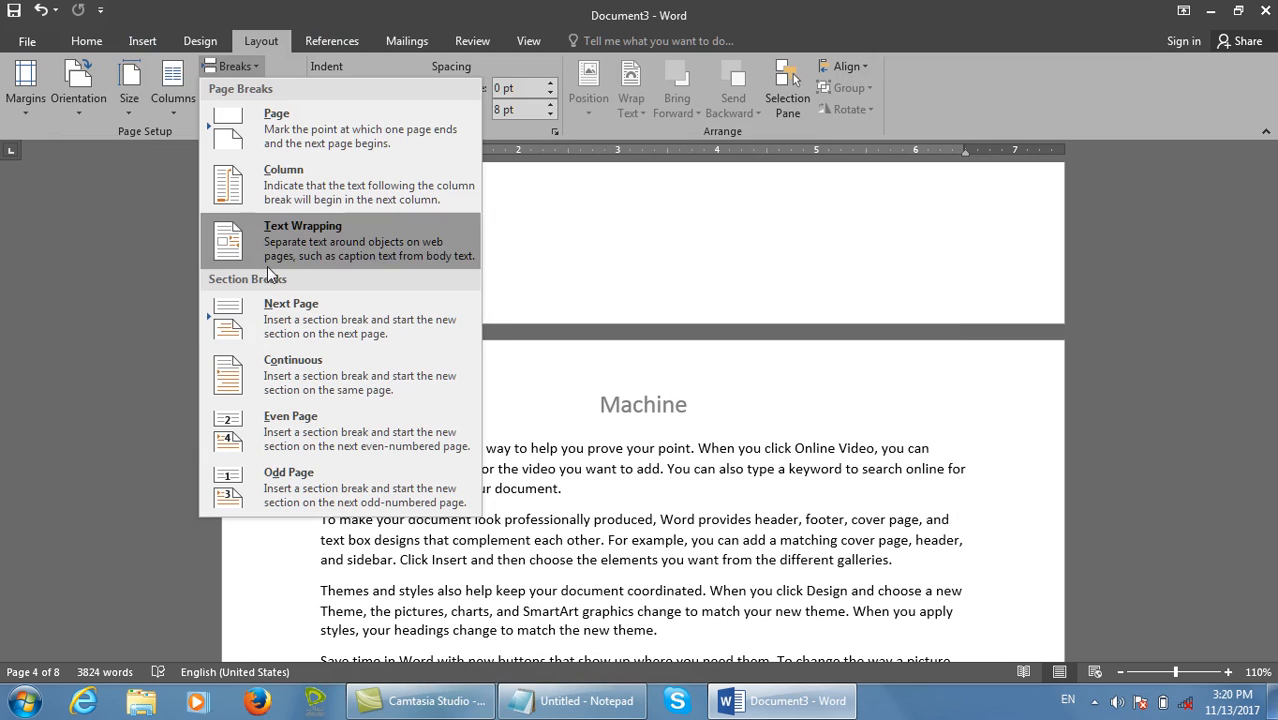
pyautogui.click(899, 432)
# Undo the "Machine" header change, the sample text generated on the added pages, and the page break before it.
pyautogui.scroll(-5, 897, 432)
pyautogui.scroll(-2, 897, 432)
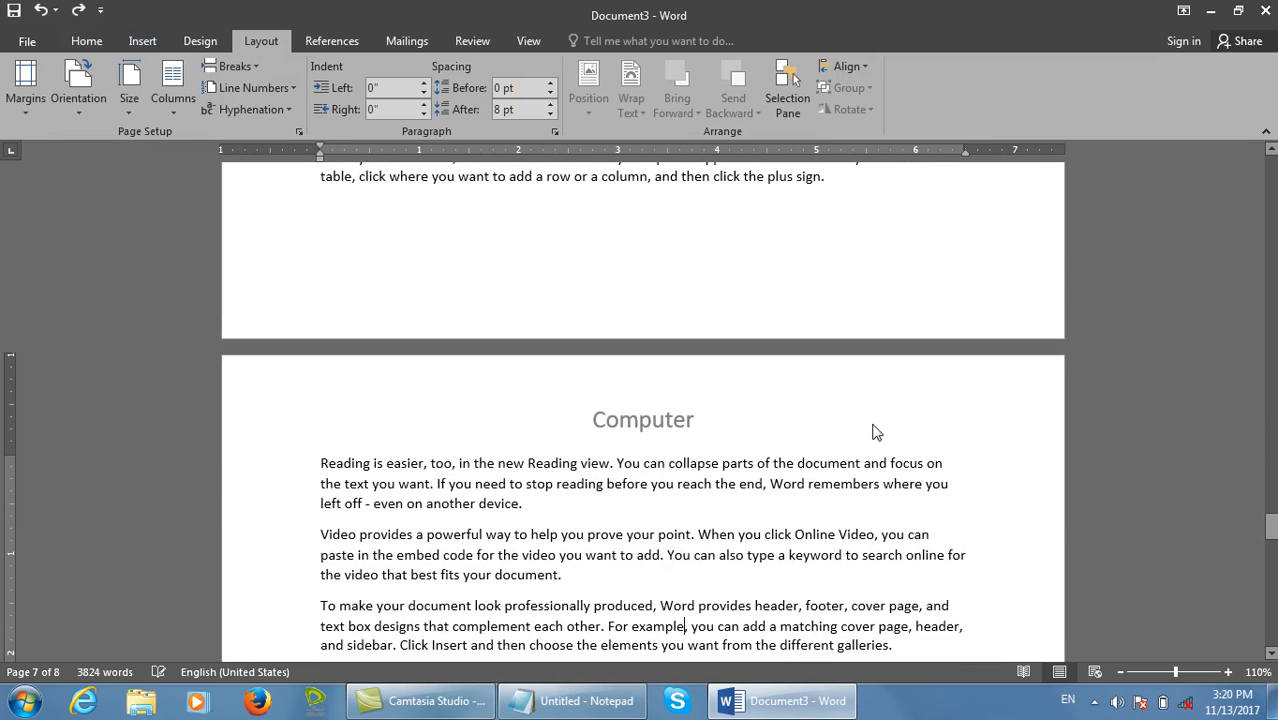
pyautogui.hotkey('ctrl', 'z')
pyautogui.hotkey('ctrl', 'z')
pyautogui.scroll(12, 700, 430)
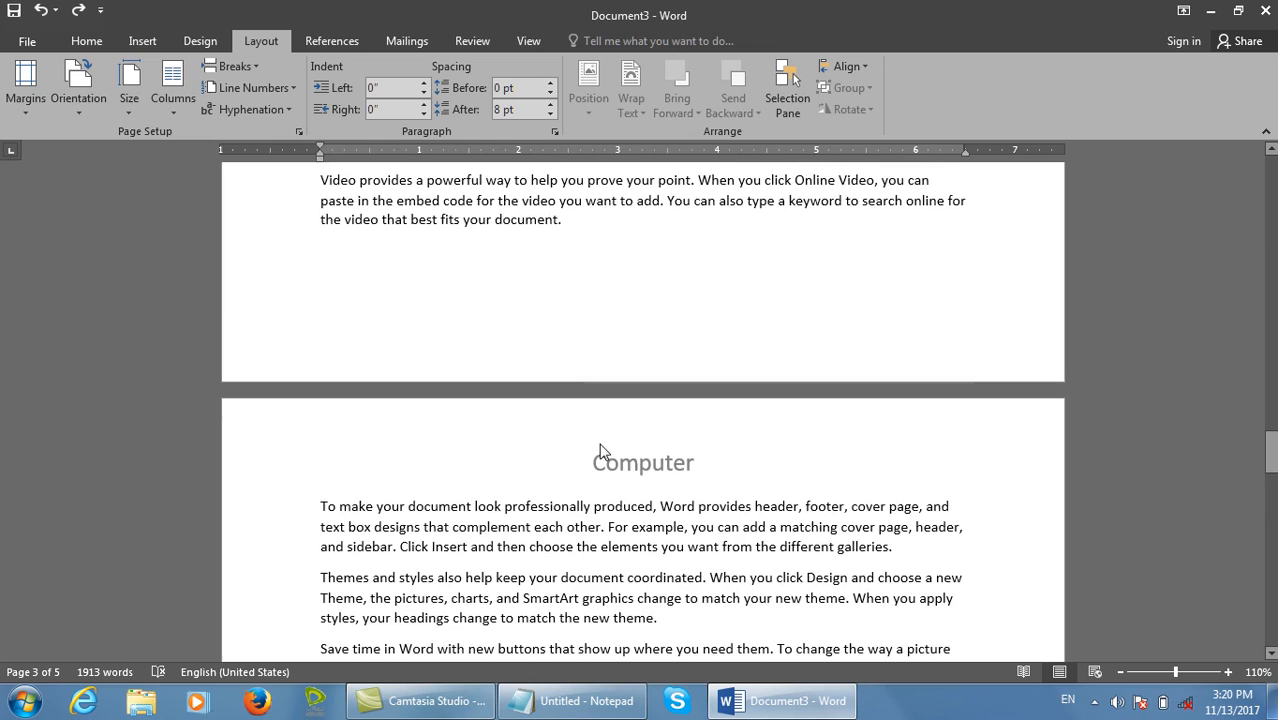
pyautogui.scroll(-8, 600, 452)
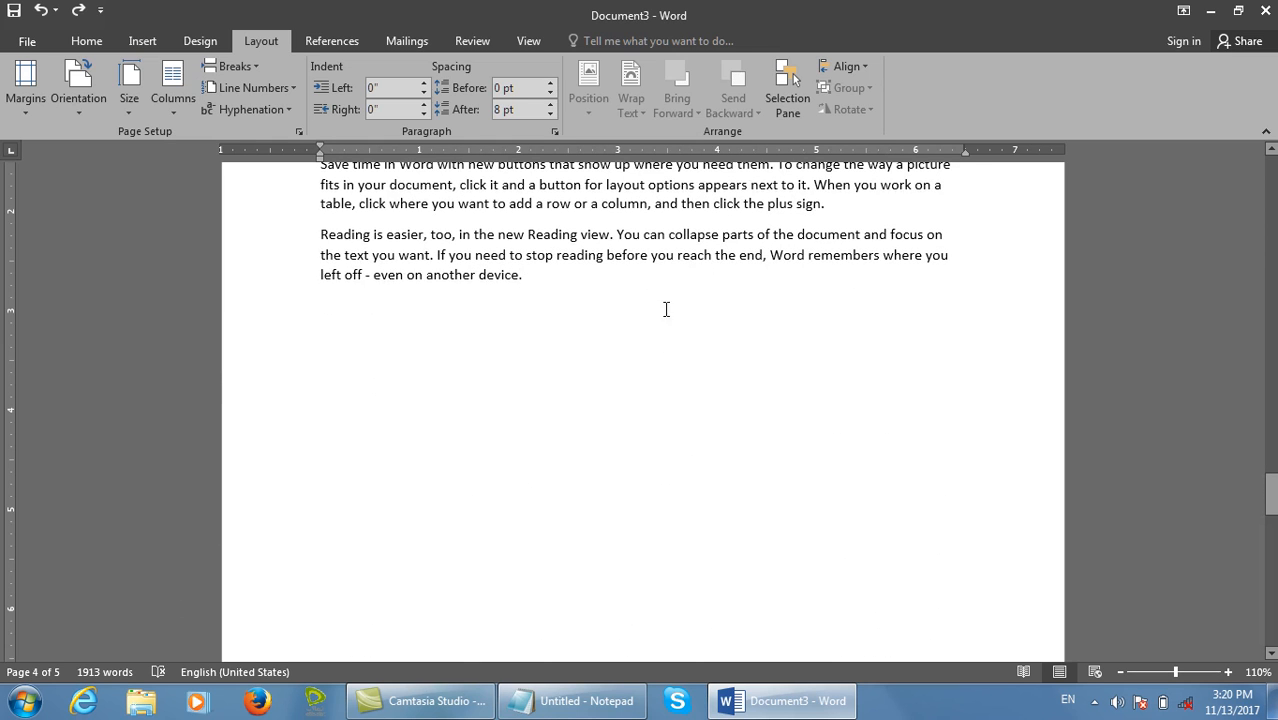
pyautogui.press('Return')
pyautogui.press('Tab')
pyautogui.press('Tab')
pyautogui.press('Tab')
pyautogui.press('Tab')
pyautogui.hotkey('ctrl', 'z')
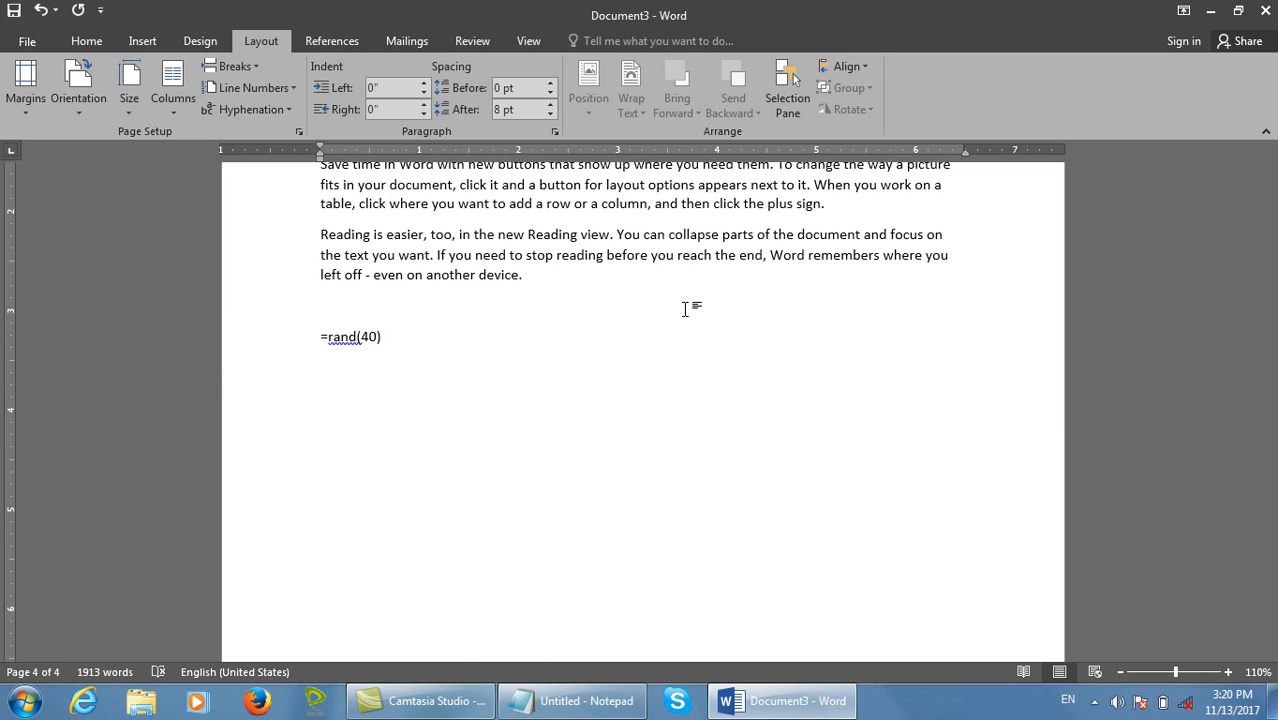
# Delete the leftover =rand(40) line at the end of page 4 and insert a Next Page section break there.
pyautogui.click(285, 352)
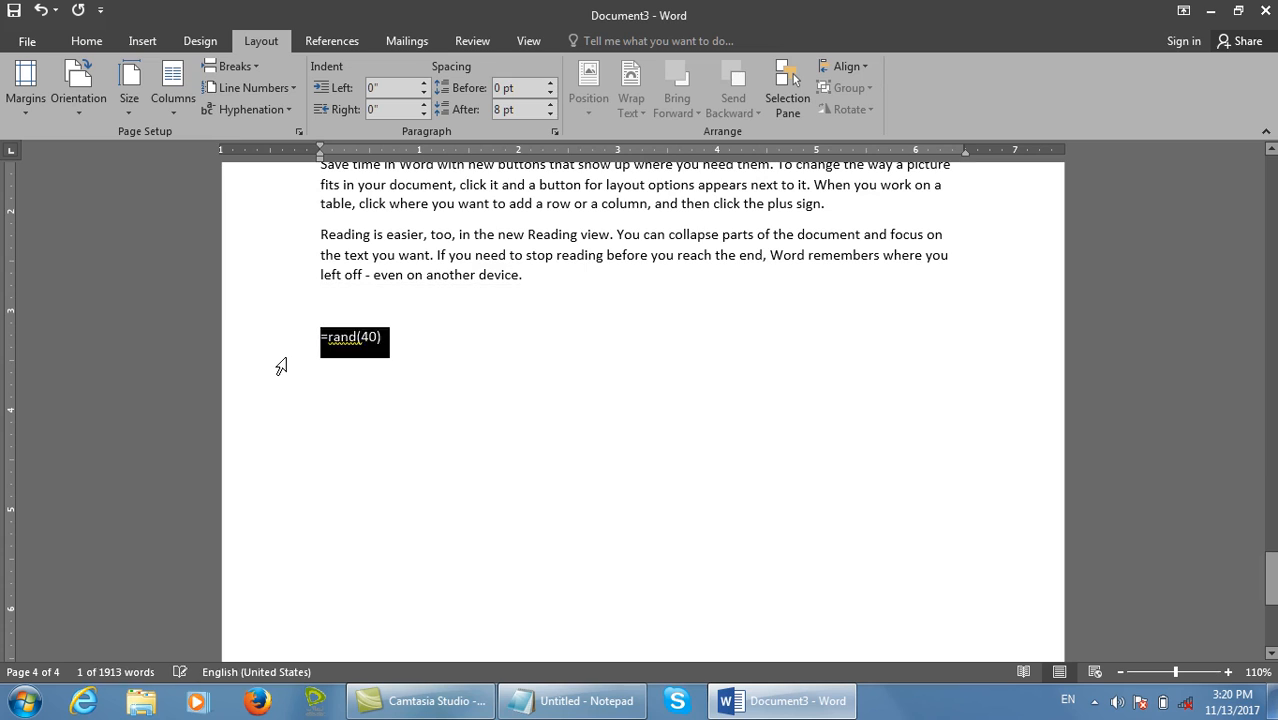
pyautogui.press('Delete')
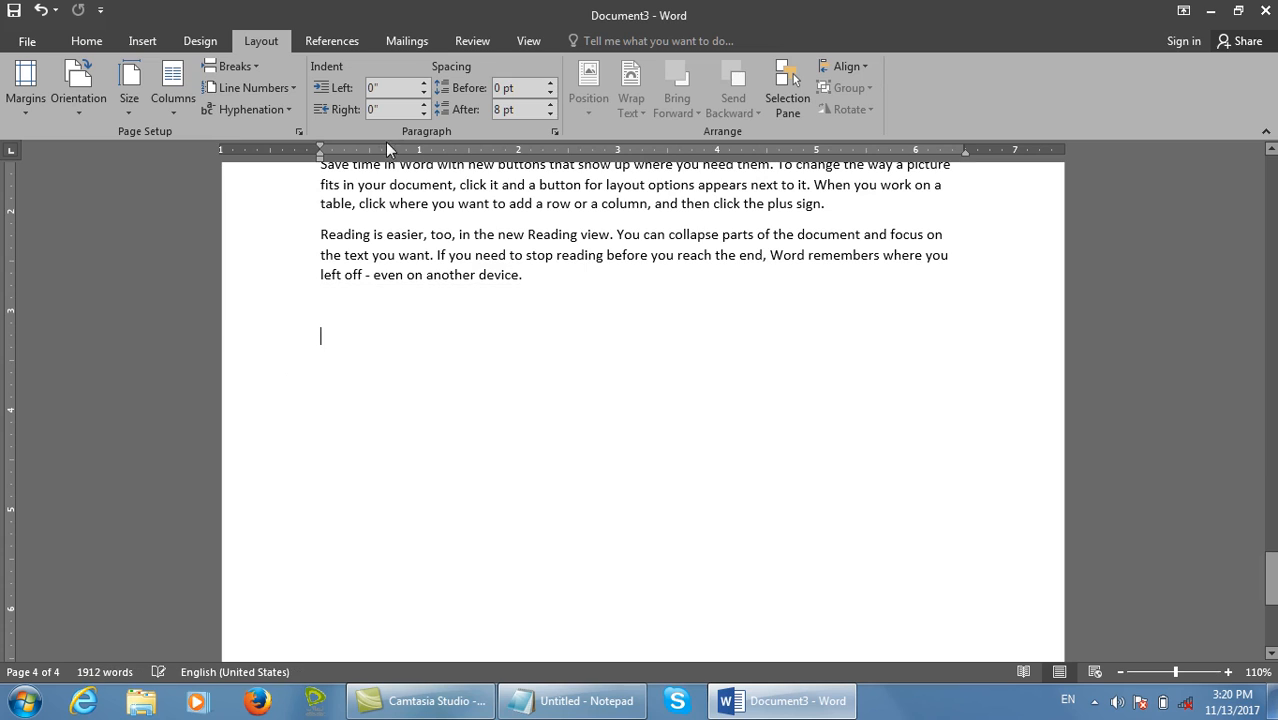
pyautogui.click(255, 68)
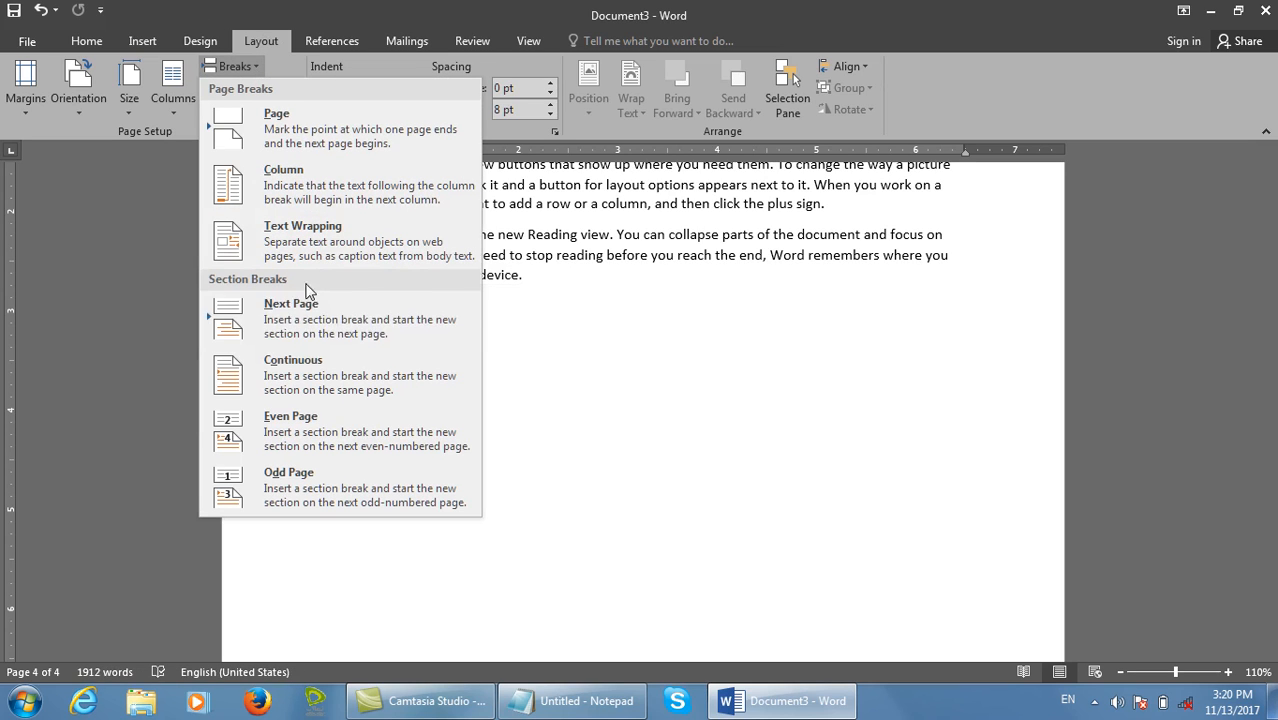
pyautogui.click(249, 308)
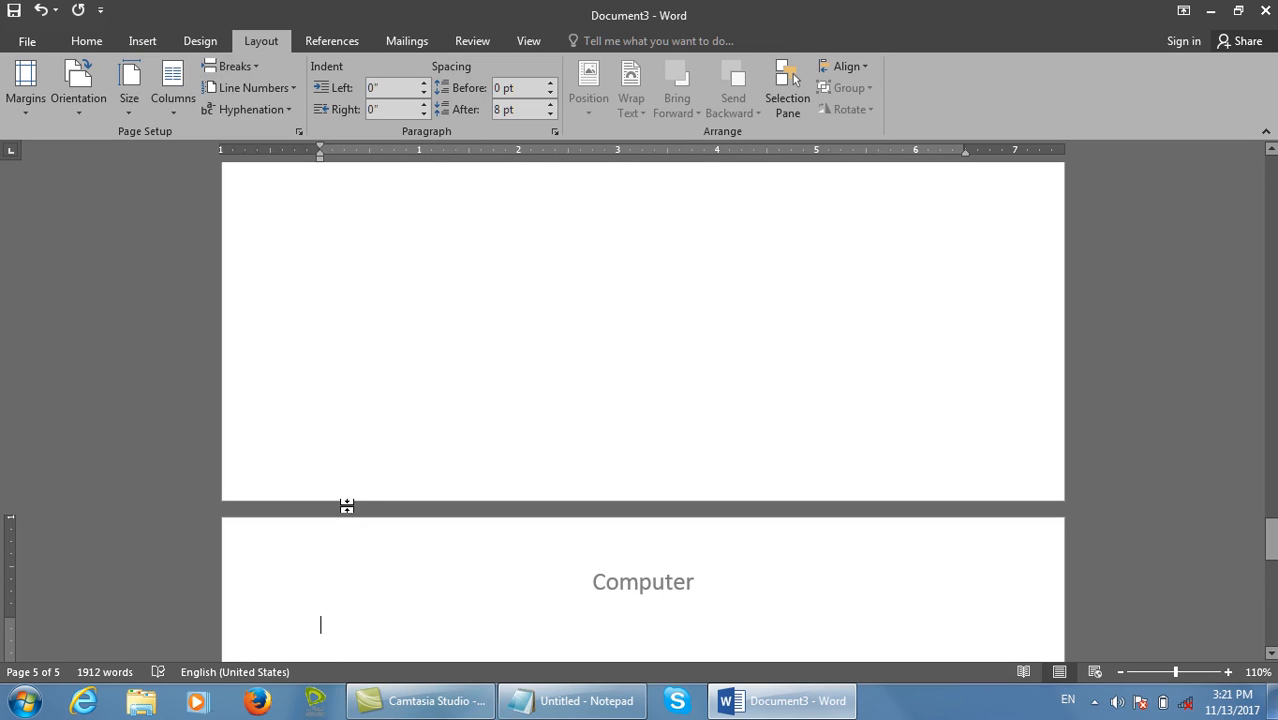
# Unlink the section 2 header from the previous section, replace its text with "Machine", and close header editing.
pyautogui.doubleClick(395, 613)
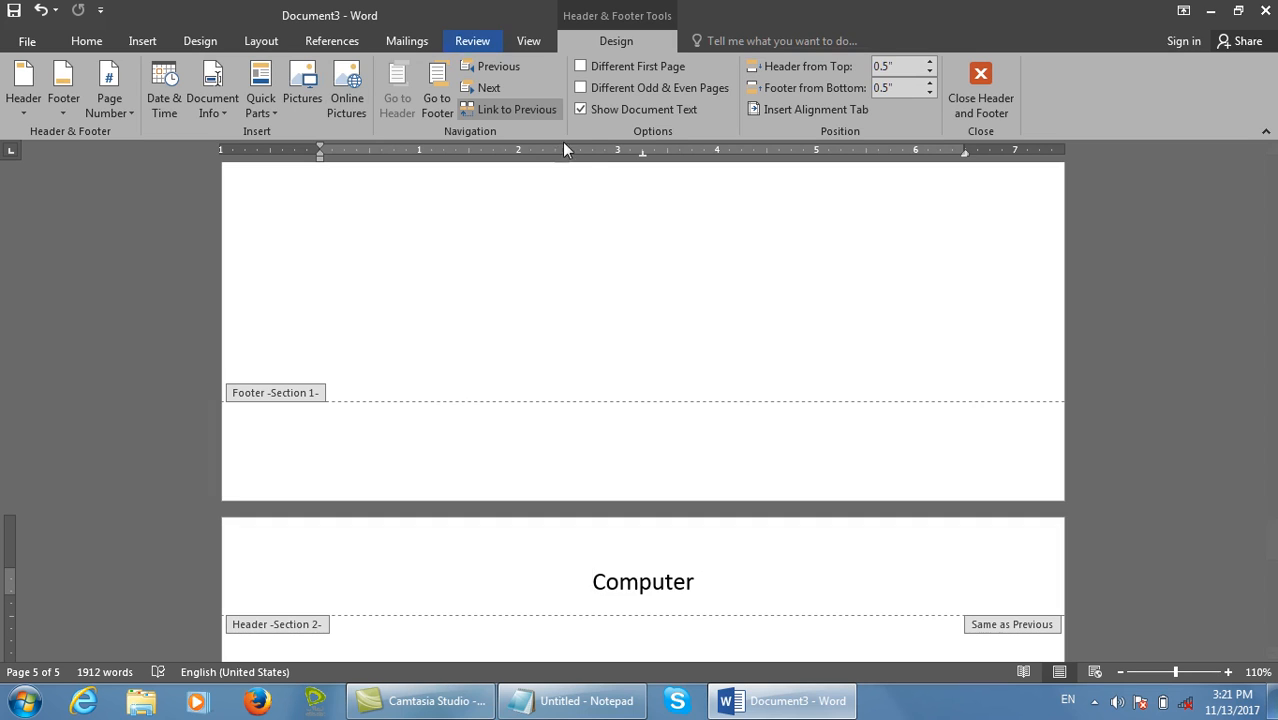
pyautogui.click(529, 103)
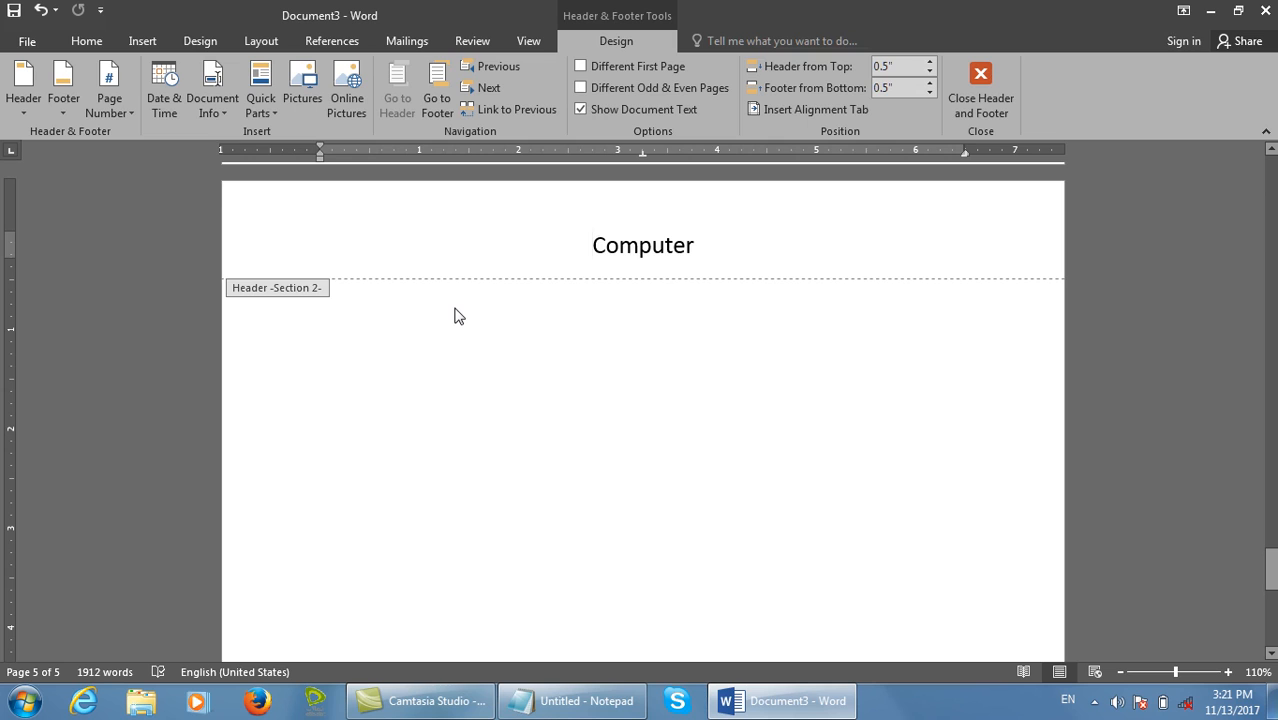
pyautogui.moveTo(755, 248); pyautogui.dragTo(462, 245)
pyautogui.write('Machine')
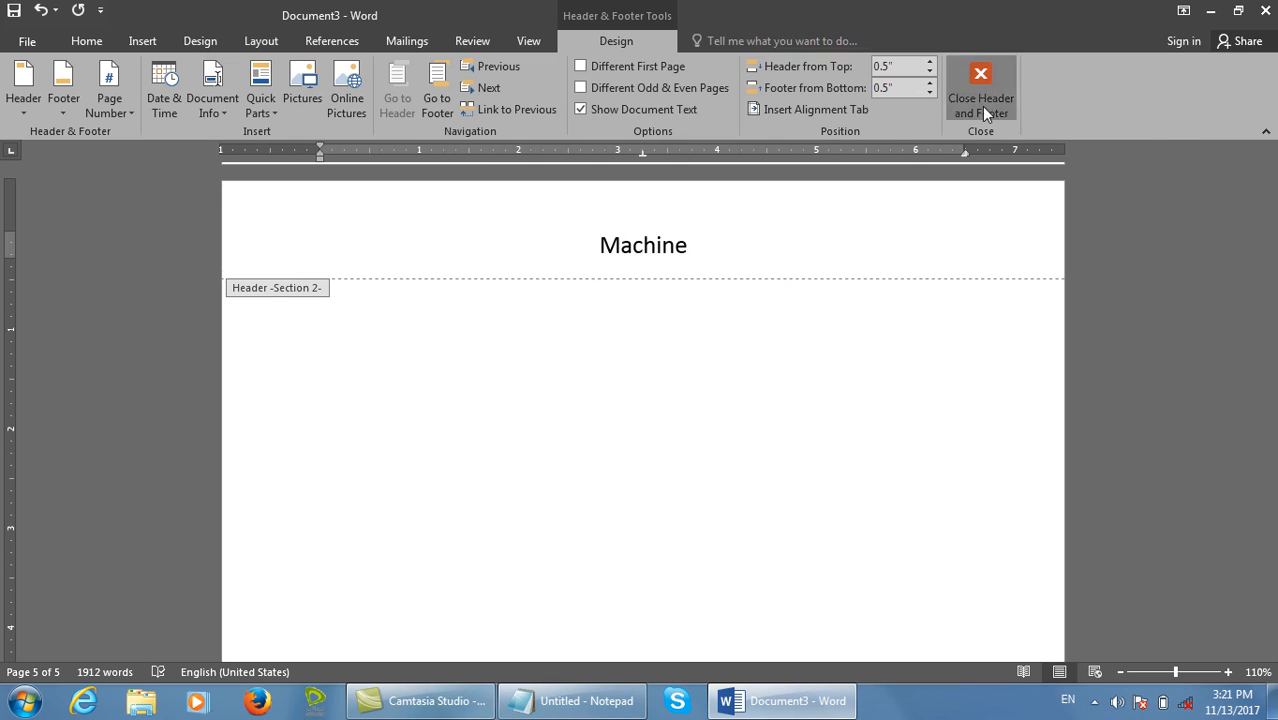
pyautogui.click(982, 108)
# Check the header of each page in the print preview from page 5 back to page 1, and return to the document.
pyautogui.hotkey('ctrl', 'p')
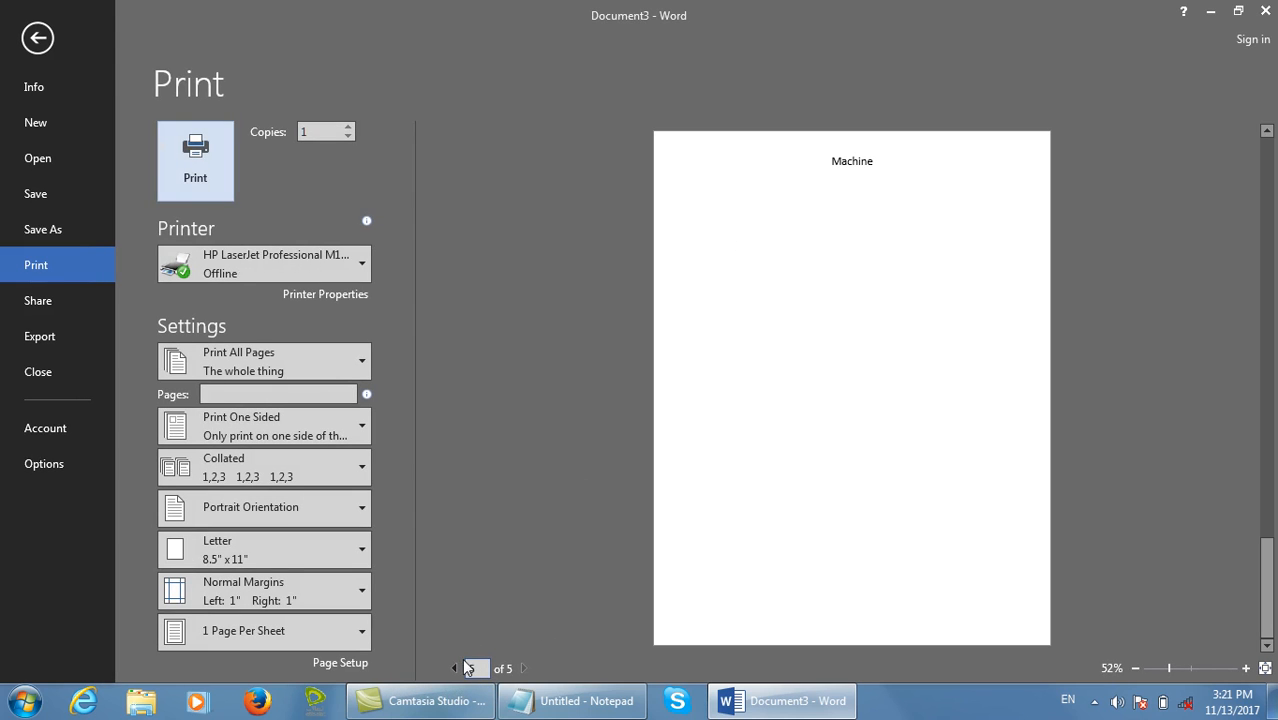
pyautogui.click(455, 668)
pyautogui.click(455, 668)
pyautogui.click(455, 668)
pyautogui.click(455, 668)
pyautogui.moveTo(420, 700)
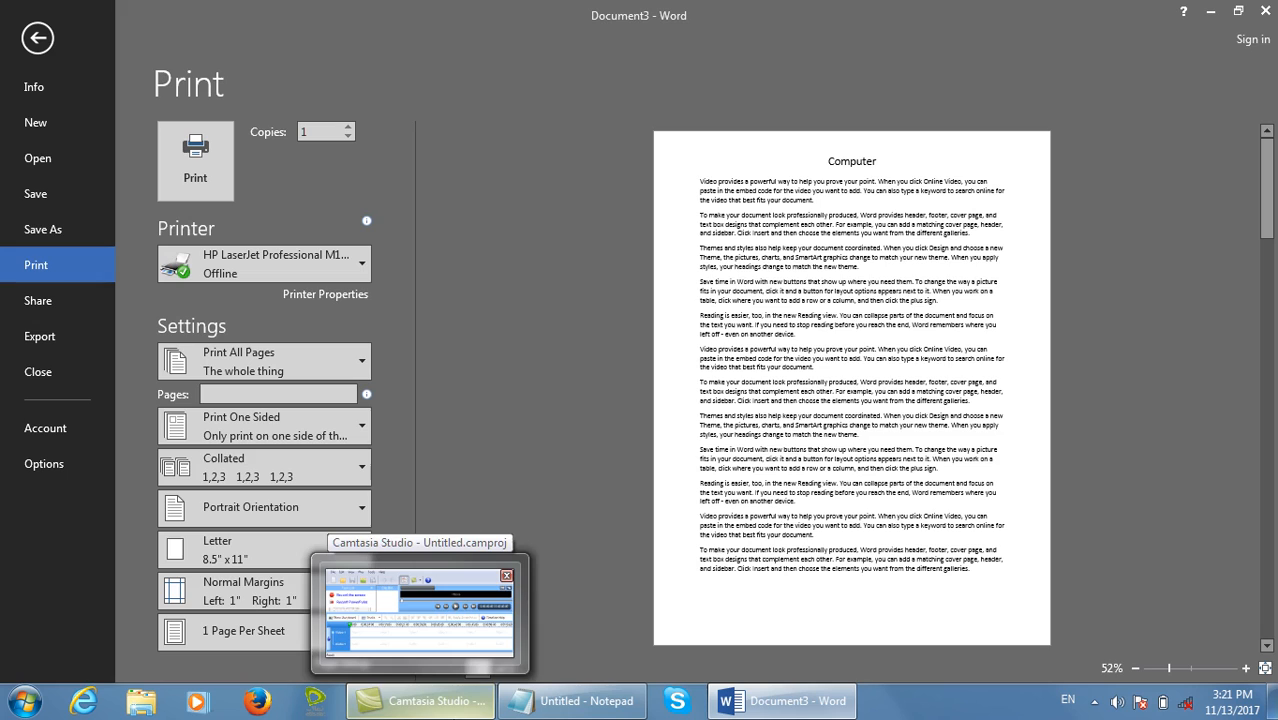
pyautogui.press('Escape')
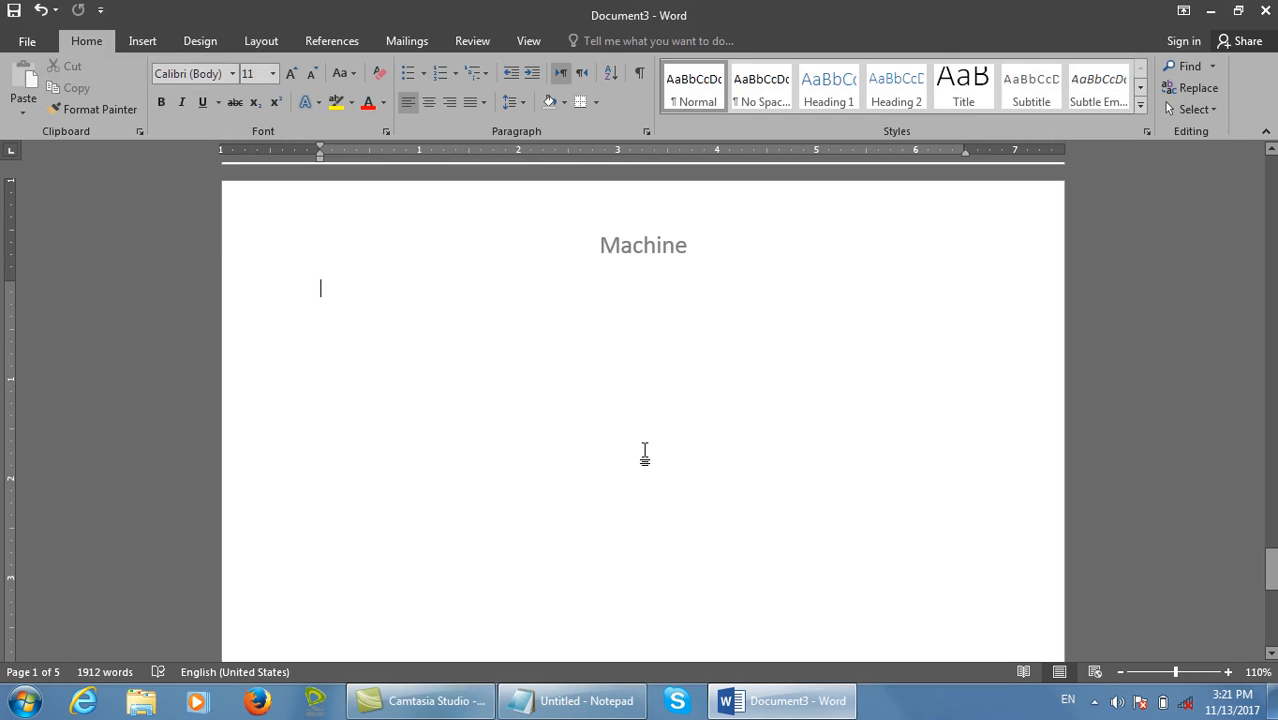
# Generate sample text with =rand() on page 5 and insert a Next Page section break after it.
pyautogui.write('=rand()')
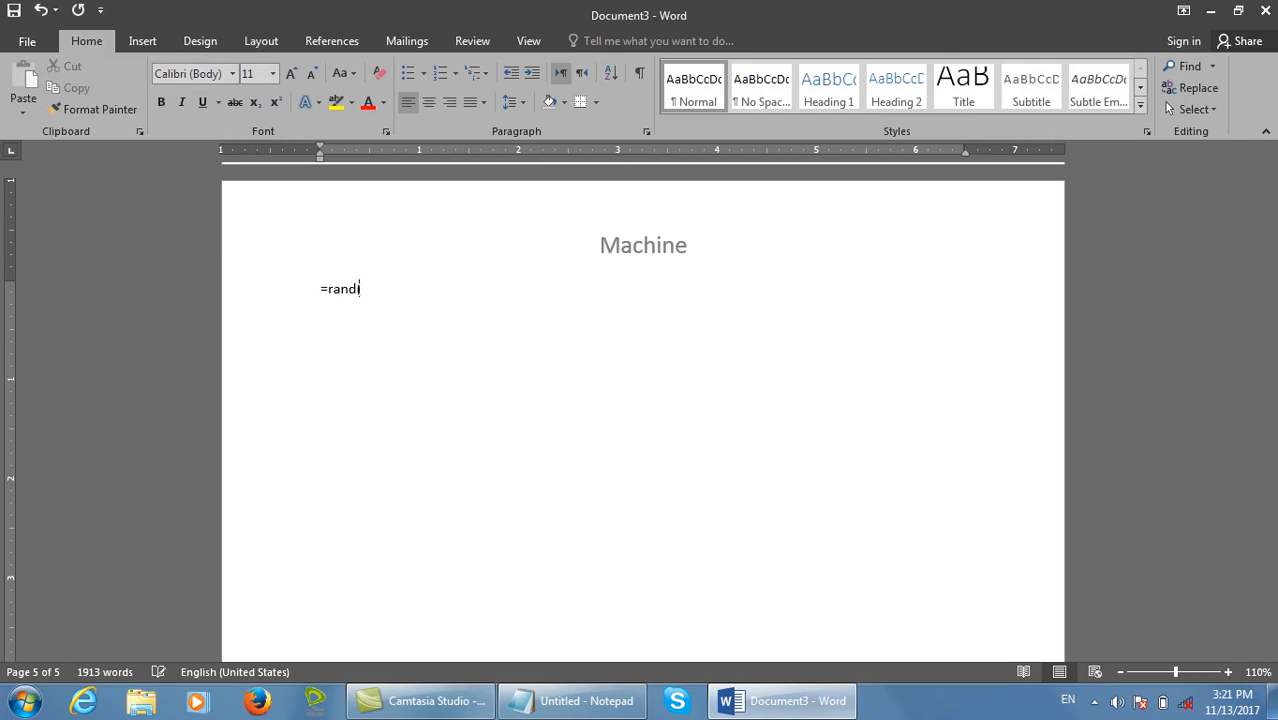
pyautogui.press('Return')
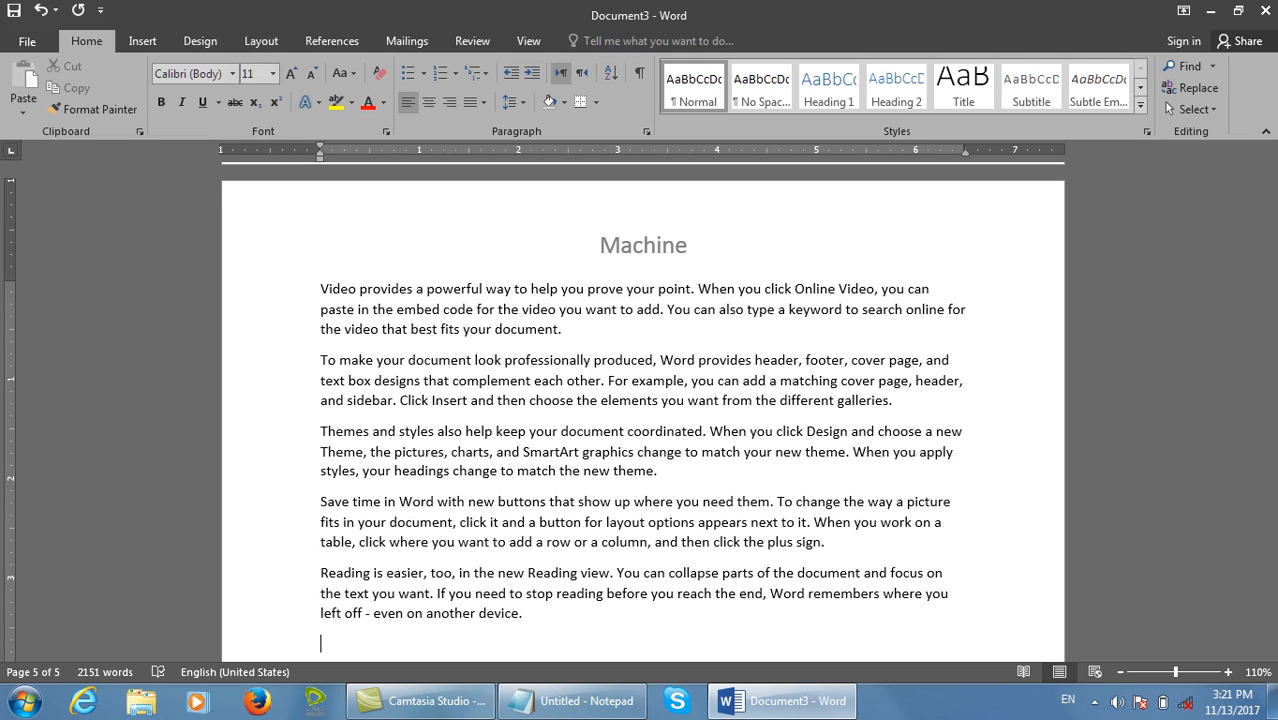
pyautogui.click(263, 40)
pyautogui.click(236, 66)
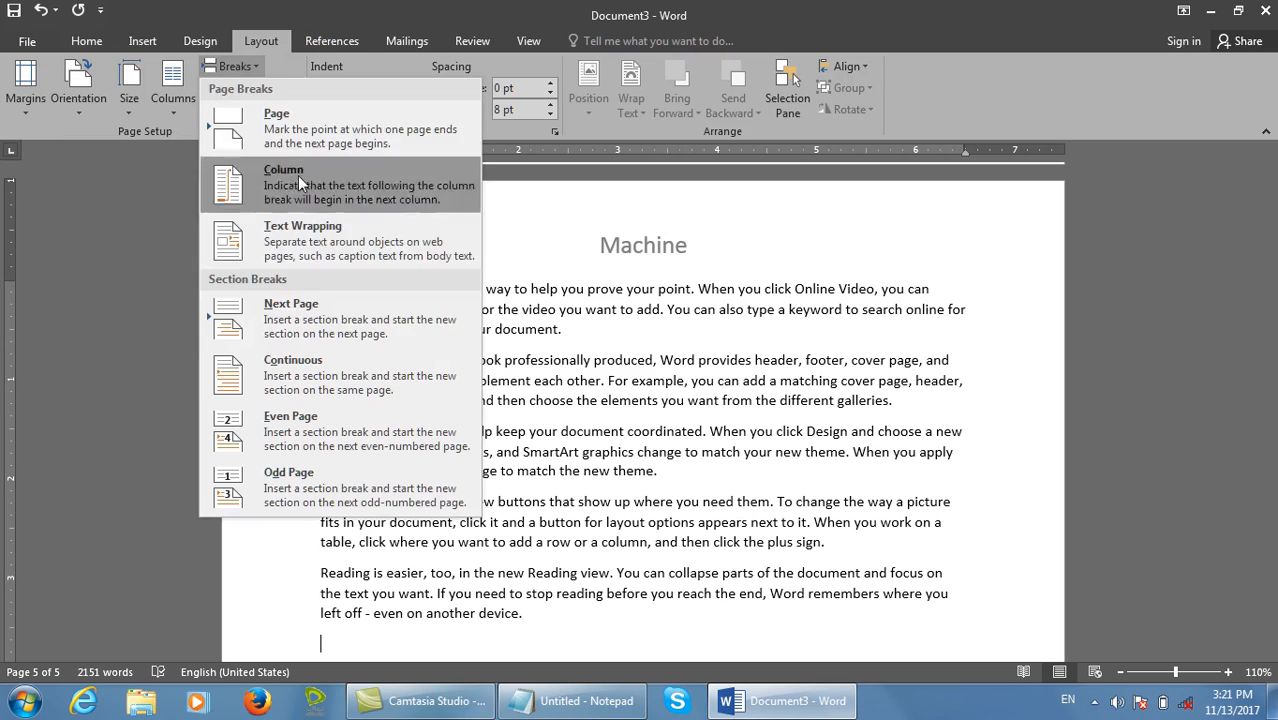
pyautogui.click(279, 317)
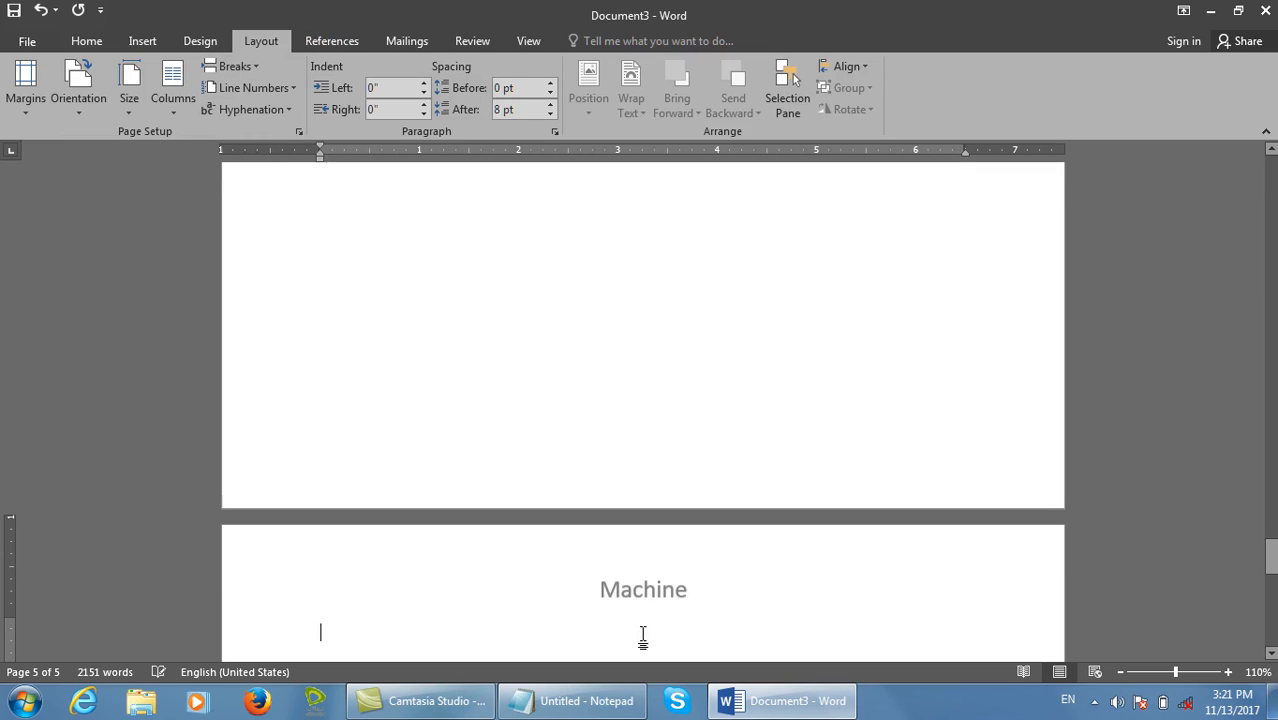
# Unlink the section 3 header from the previous section, replace its text with "Keyboard", and close header editing.
pyautogui.doubleClick(668, 582)
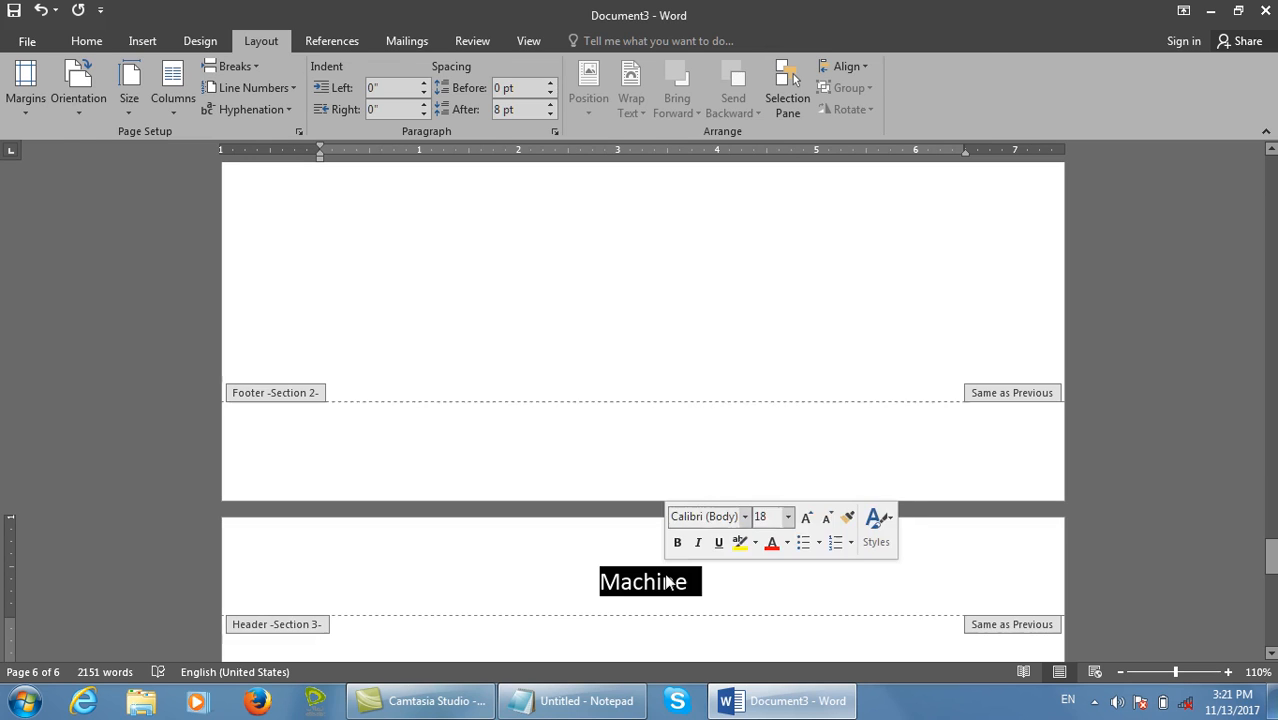
pyautogui.click(529, 111)
pyautogui.doubleClick(703, 246)
pyautogui.write('Keyboard')
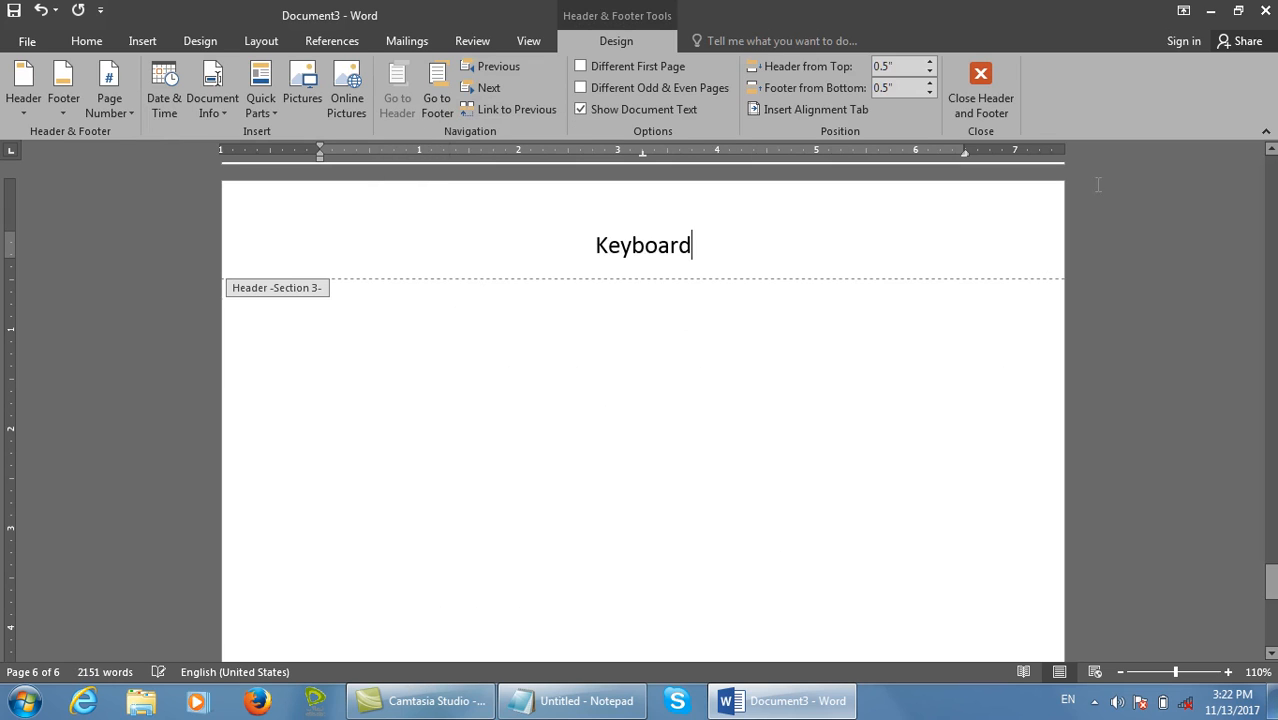
pyautogui.click(965, 85)
# Review the page headers of the different sections throughout the document.
pyautogui.scroll(-3, 864, 363)
pyautogui.scroll(15, 730, 340)
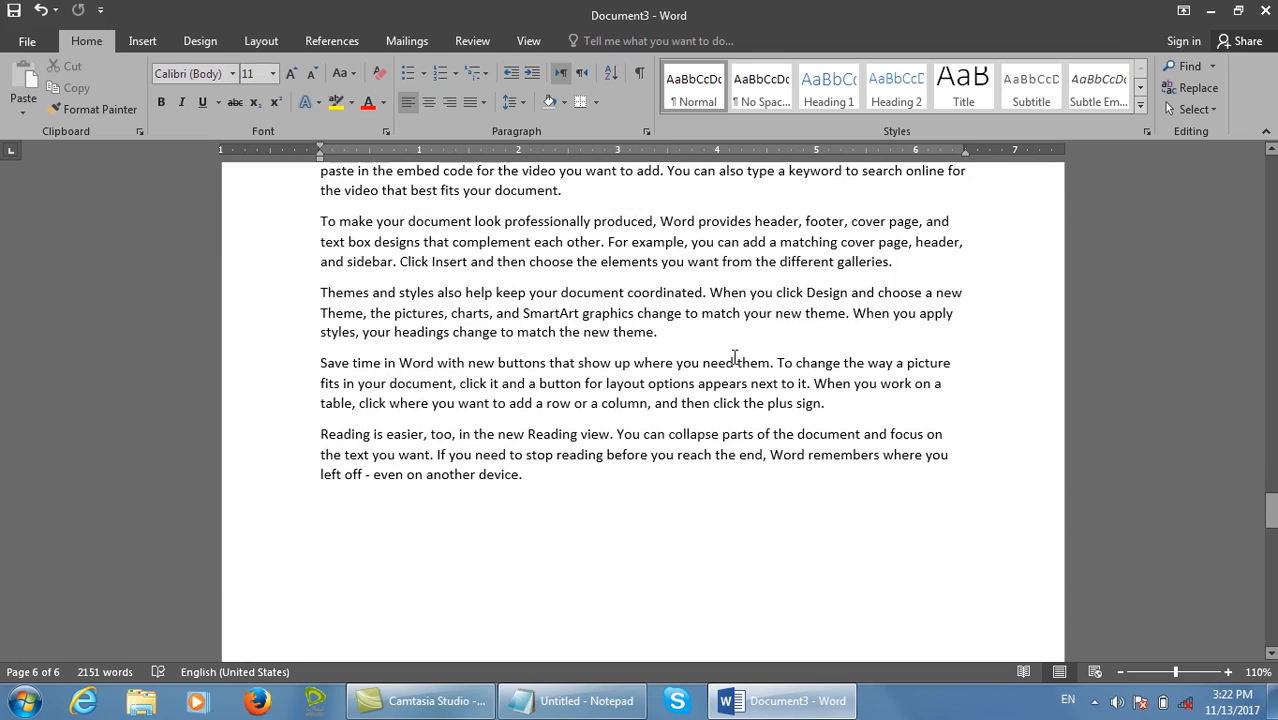
pyautogui.scroll(-5, 639, 600)
pyautogui.scroll(-15, 655, 440)
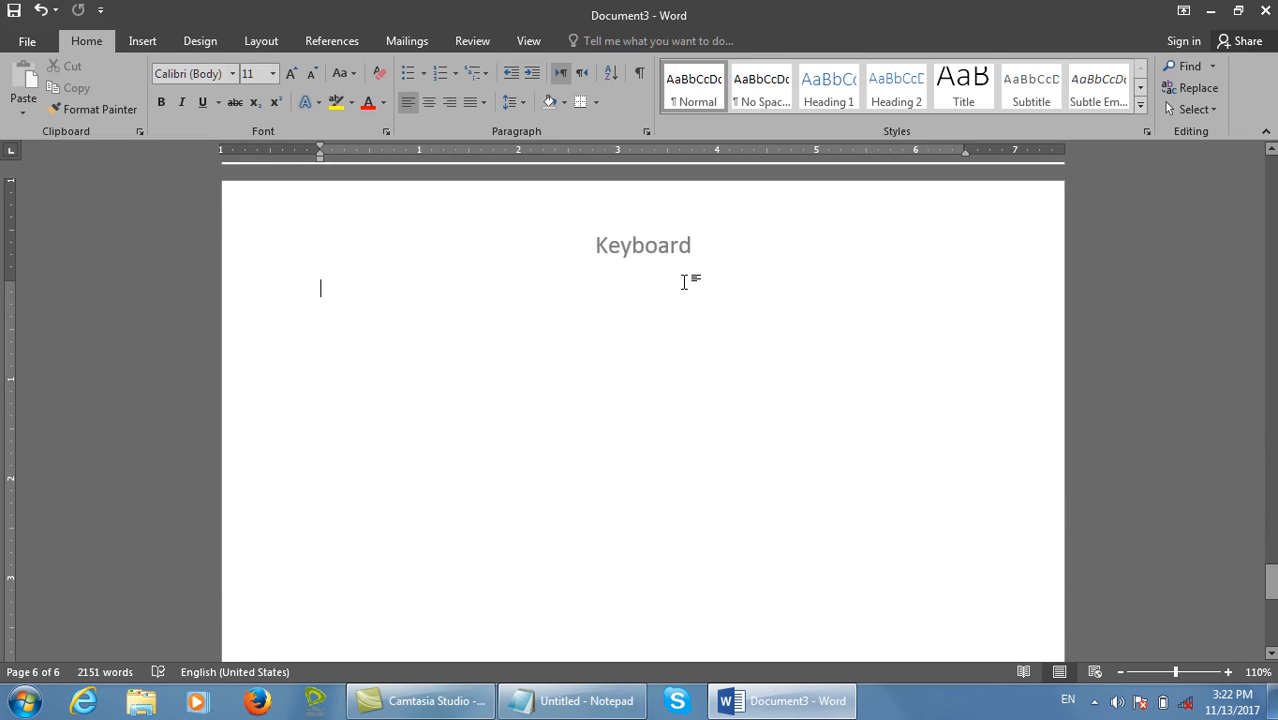
pyautogui.scroll(10, 684, 282)
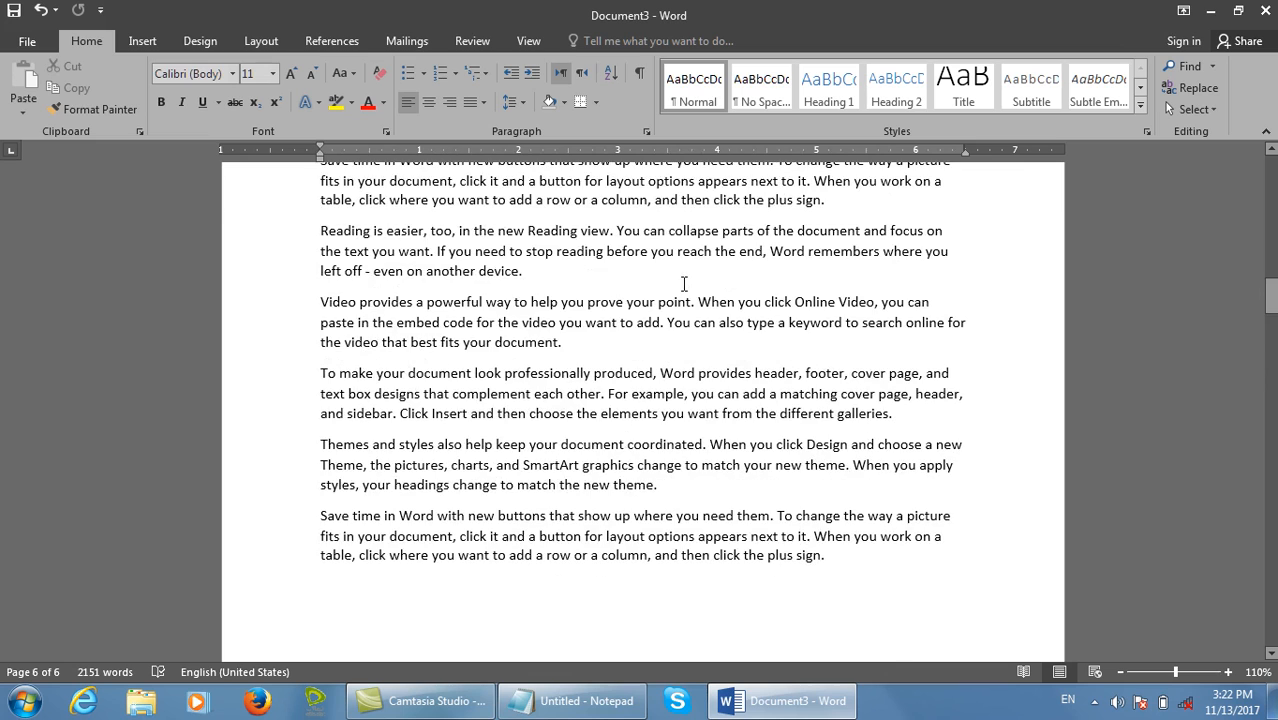
pyautogui.scroll(20, 684, 284)
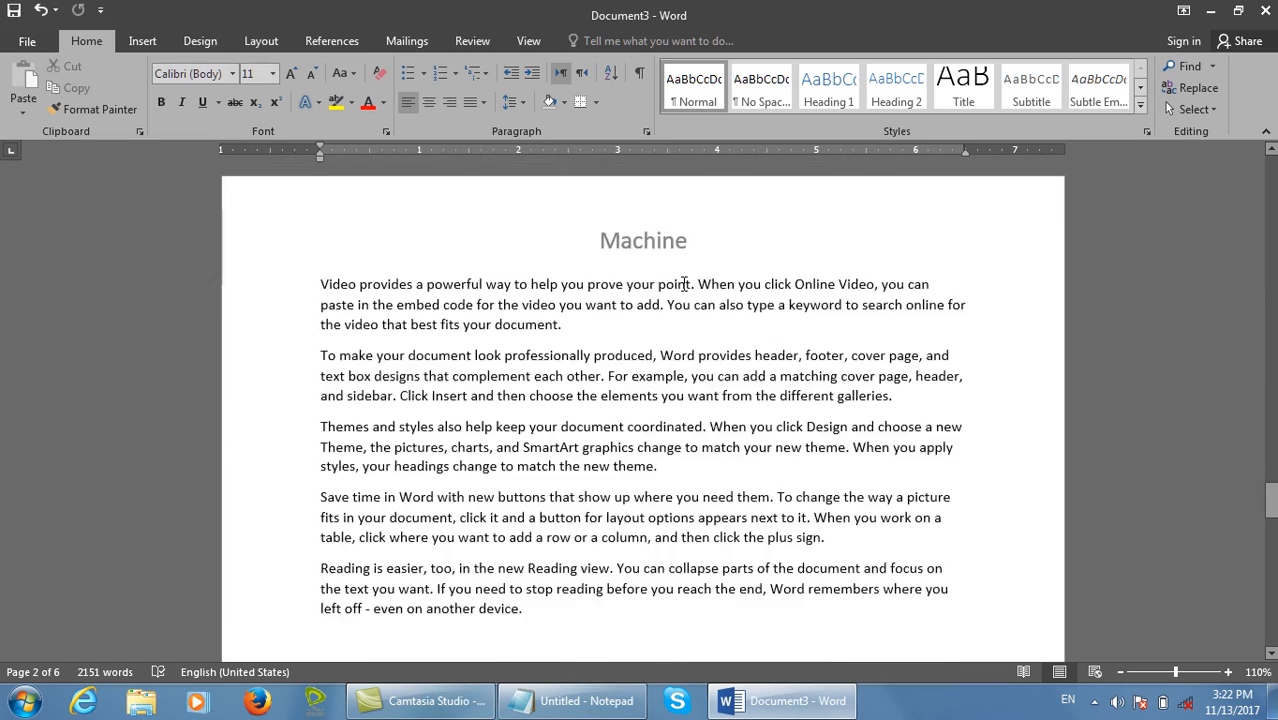
pyautogui.scroll(5, 684, 284)
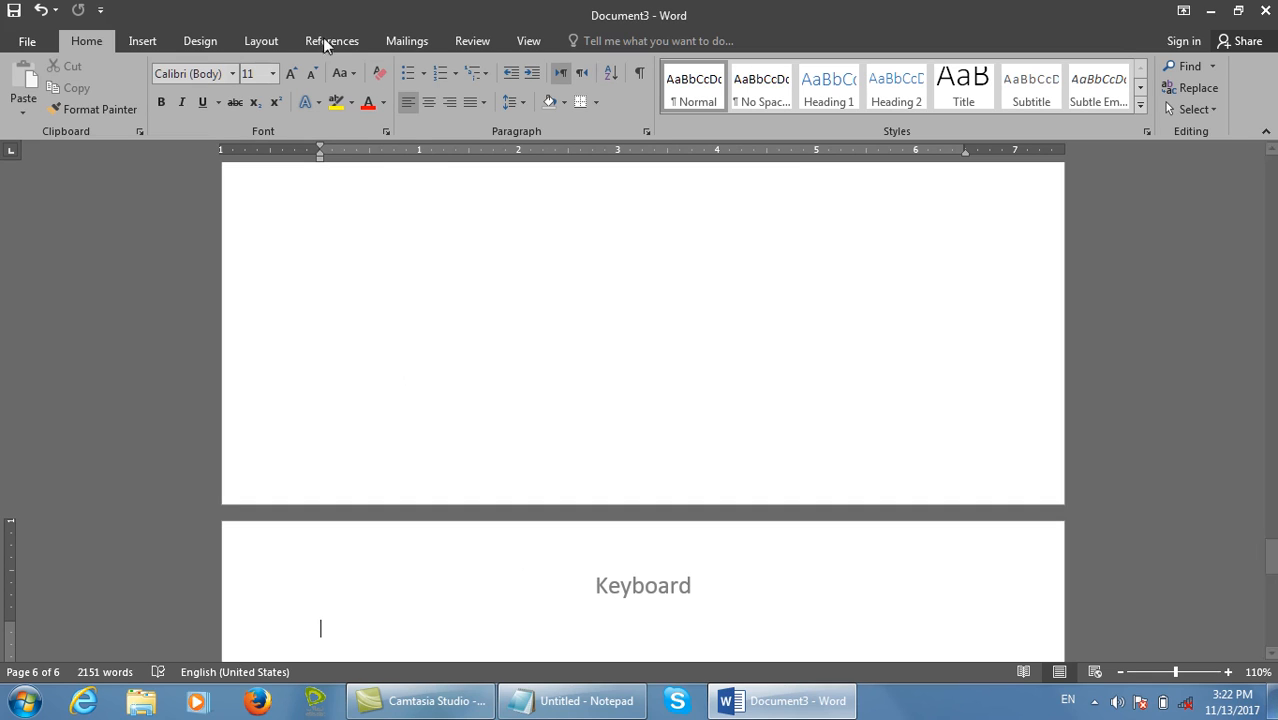
# Open the section 3 header, step back through the section headers to section 1, and go forward again to section 3.
pyautogui.doubleClick(747, 616)
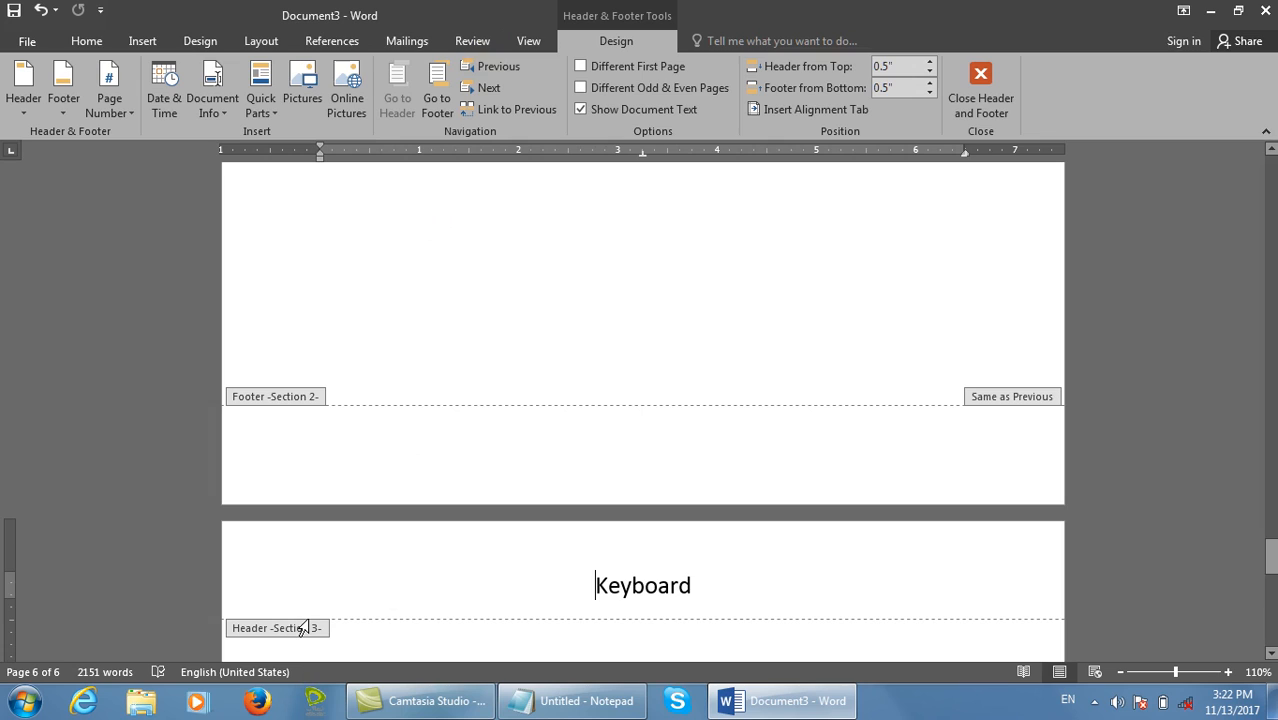
pyautogui.click(490, 70)
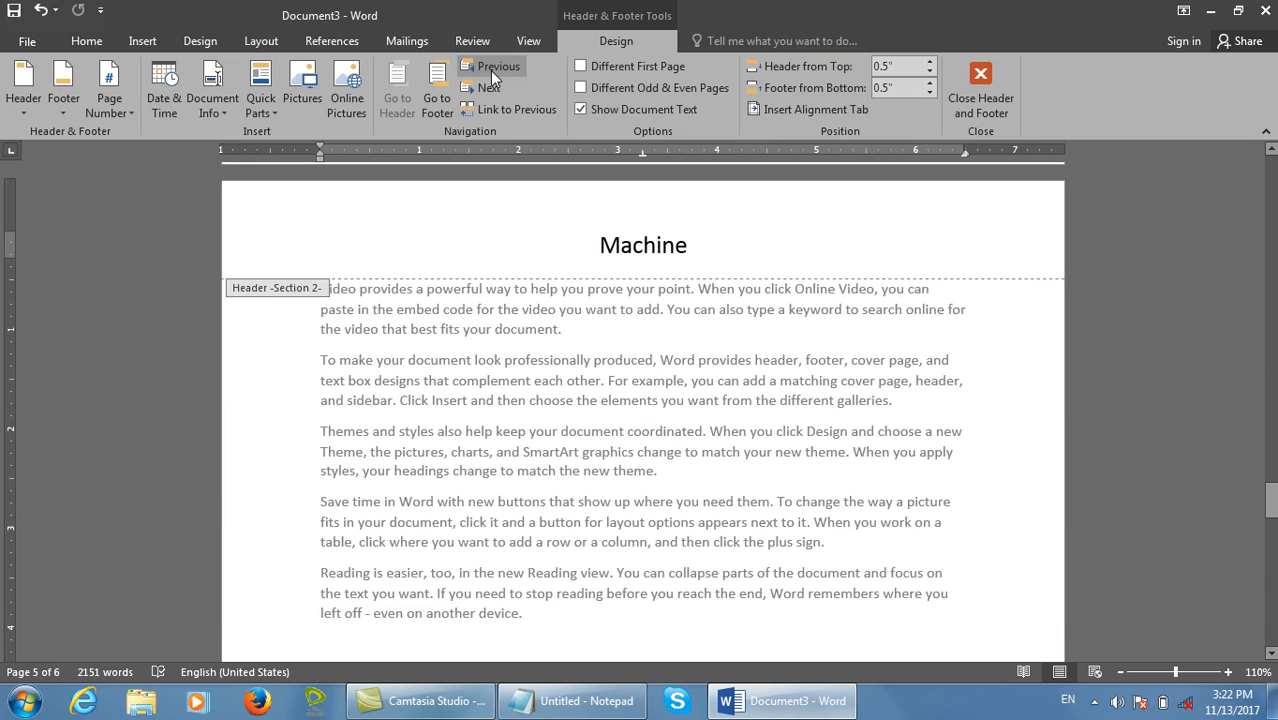
pyautogui.click(490, 70)
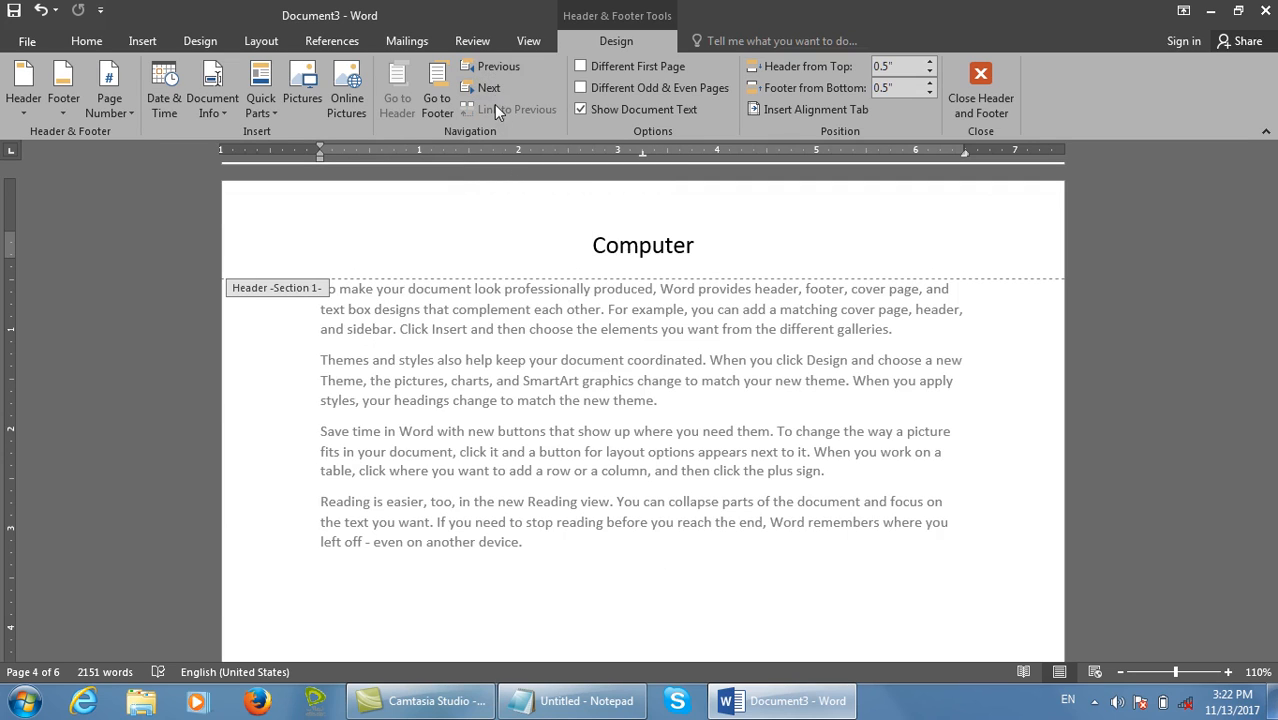
pyautogui.click(494, 96)
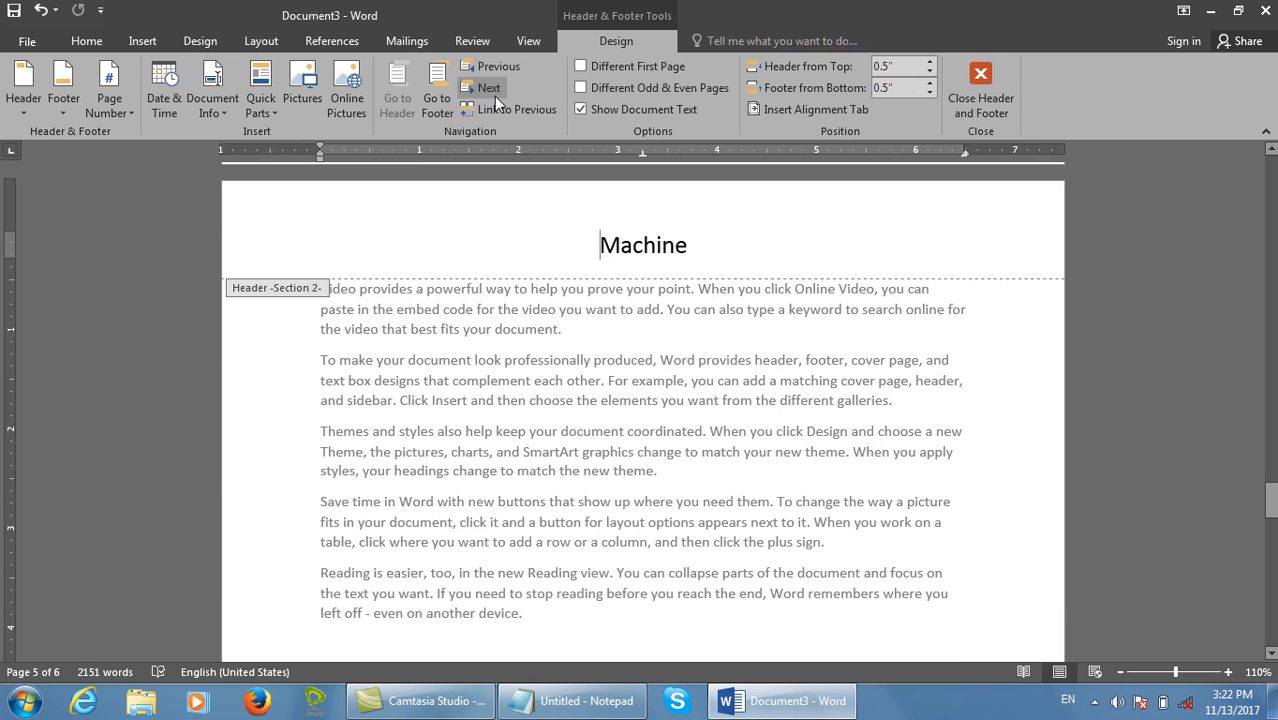
pyautogui.click(494, 96)
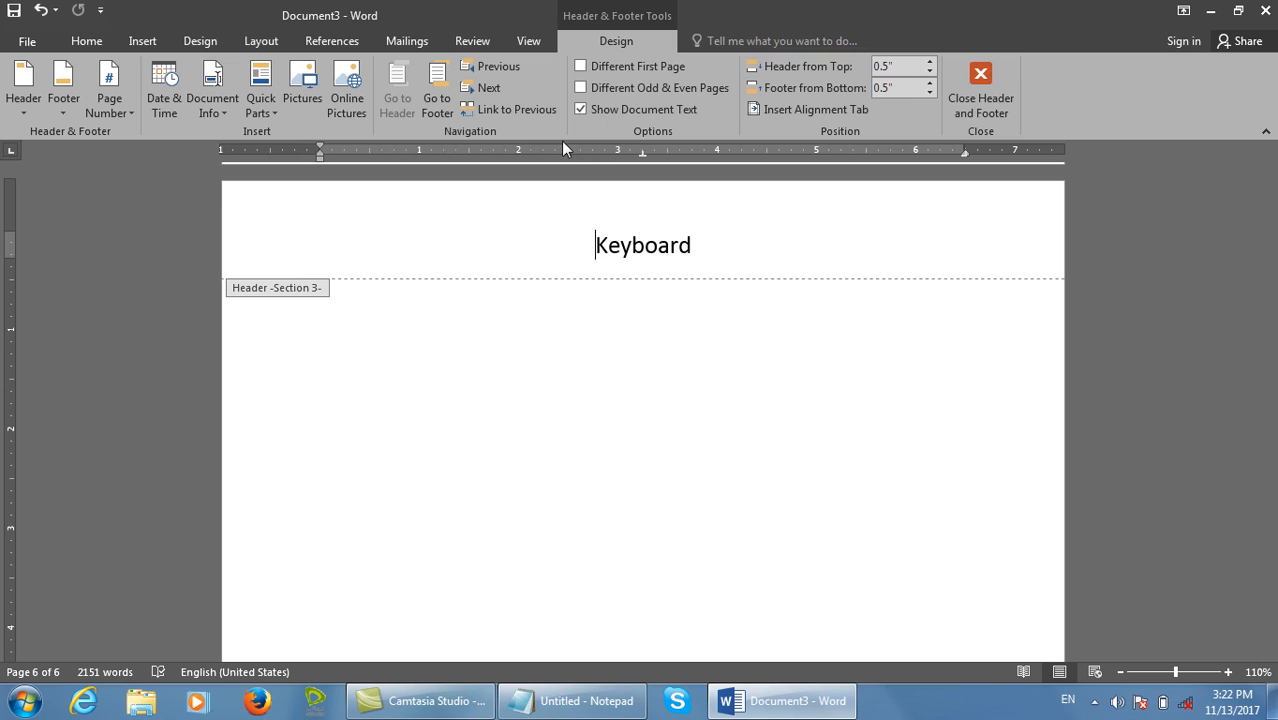
# Close header editing, switch to Notepad and add the lines "Microsoft" and "Windows" below "Section break".
pyautogui.click(981, 86)
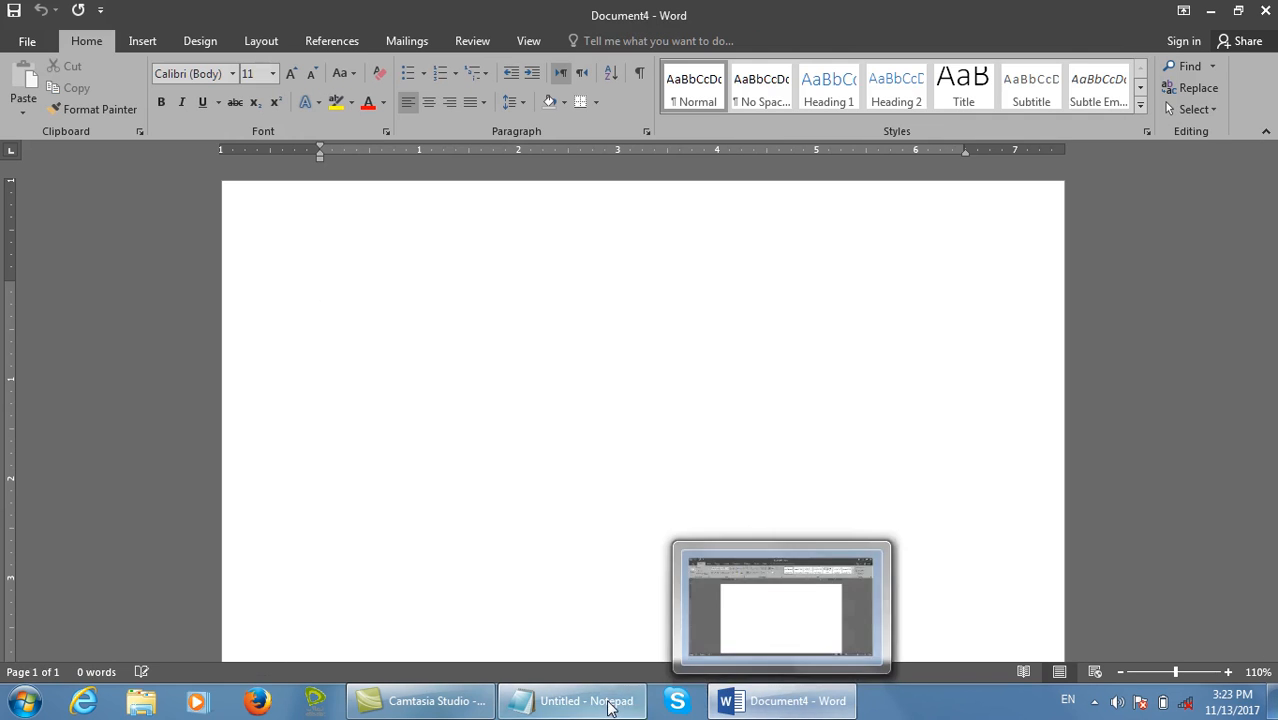
pyautogui.click(565, 700)
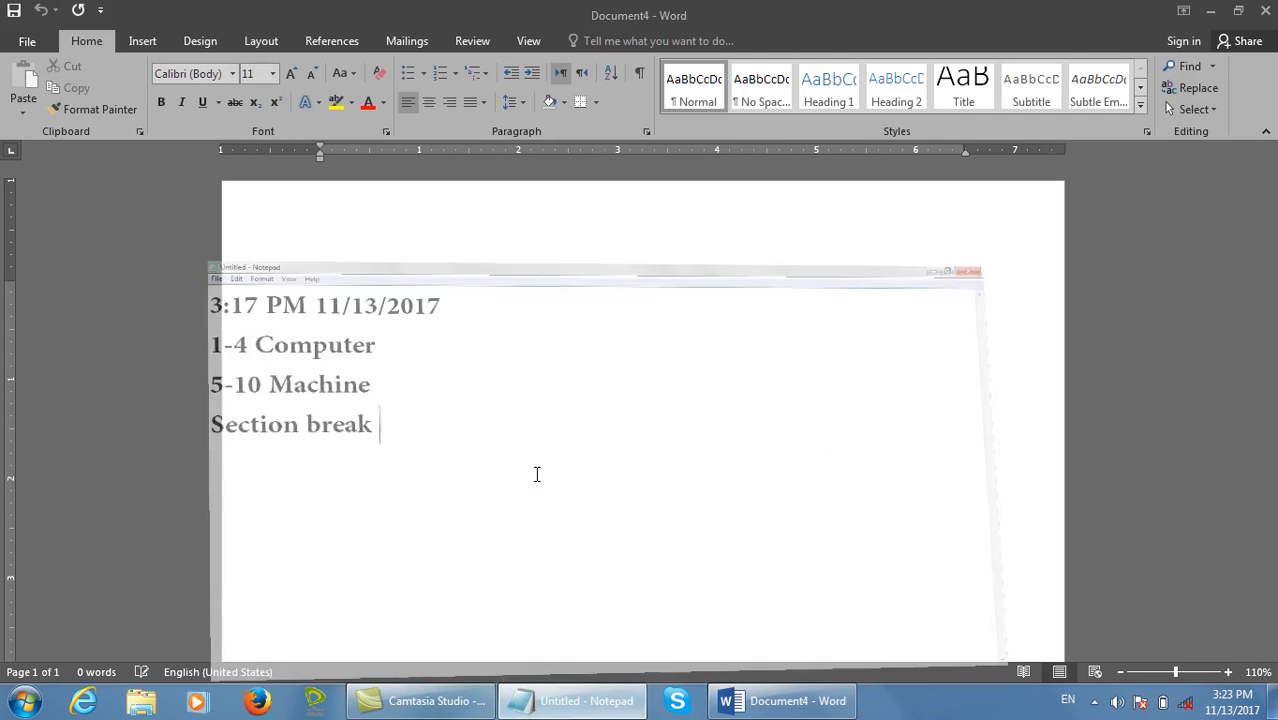
pyautogui.press('Return')
pyautogui.write('Microsoft')
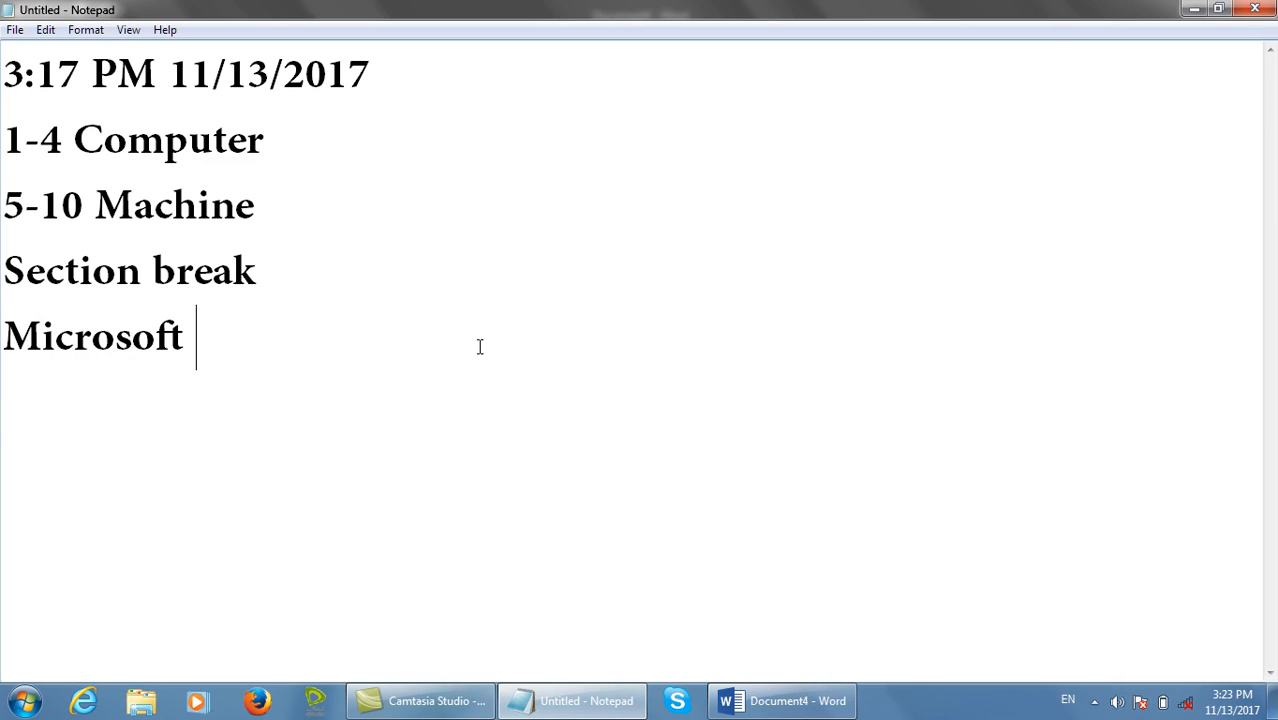
pyautogui.press('Return')
pyautogui.write('Windows')
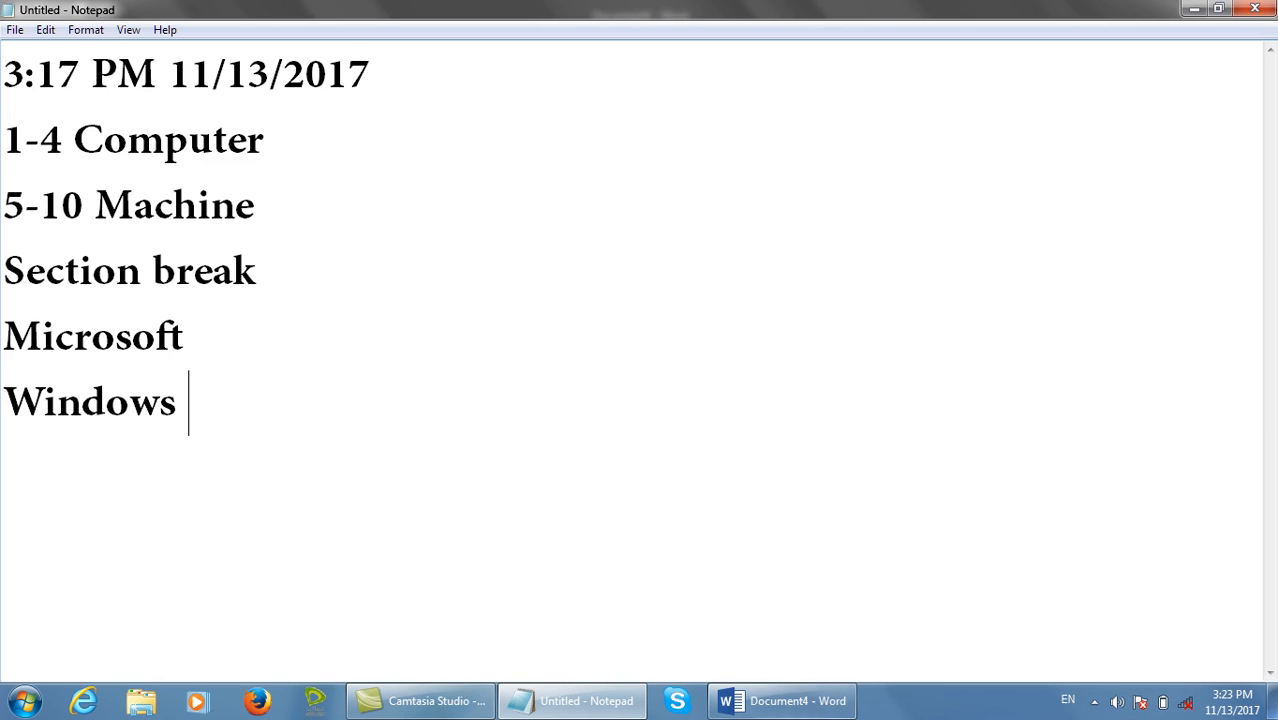
# In the blank Word document, enable Different First Page and enter "Microsoft" as the first page header.
pyautogui.hotkey('alt', 'Tab')
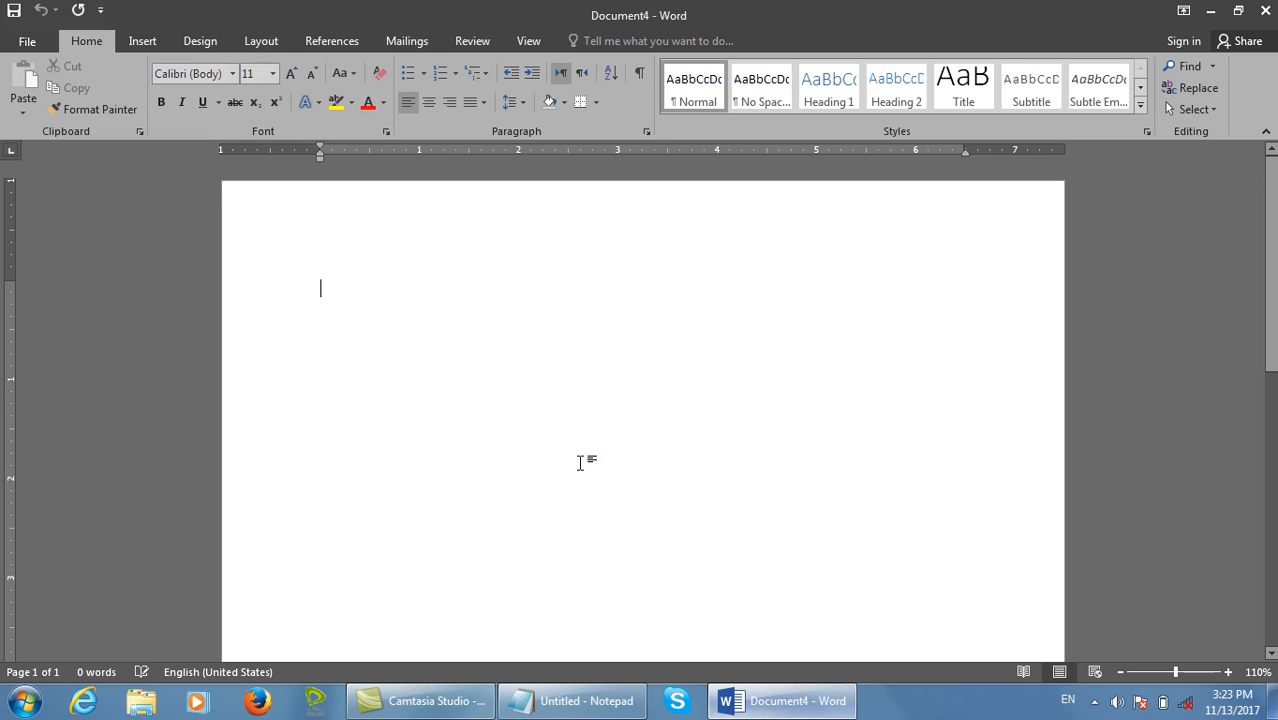
pyautogui.doubleClick(402, 197)
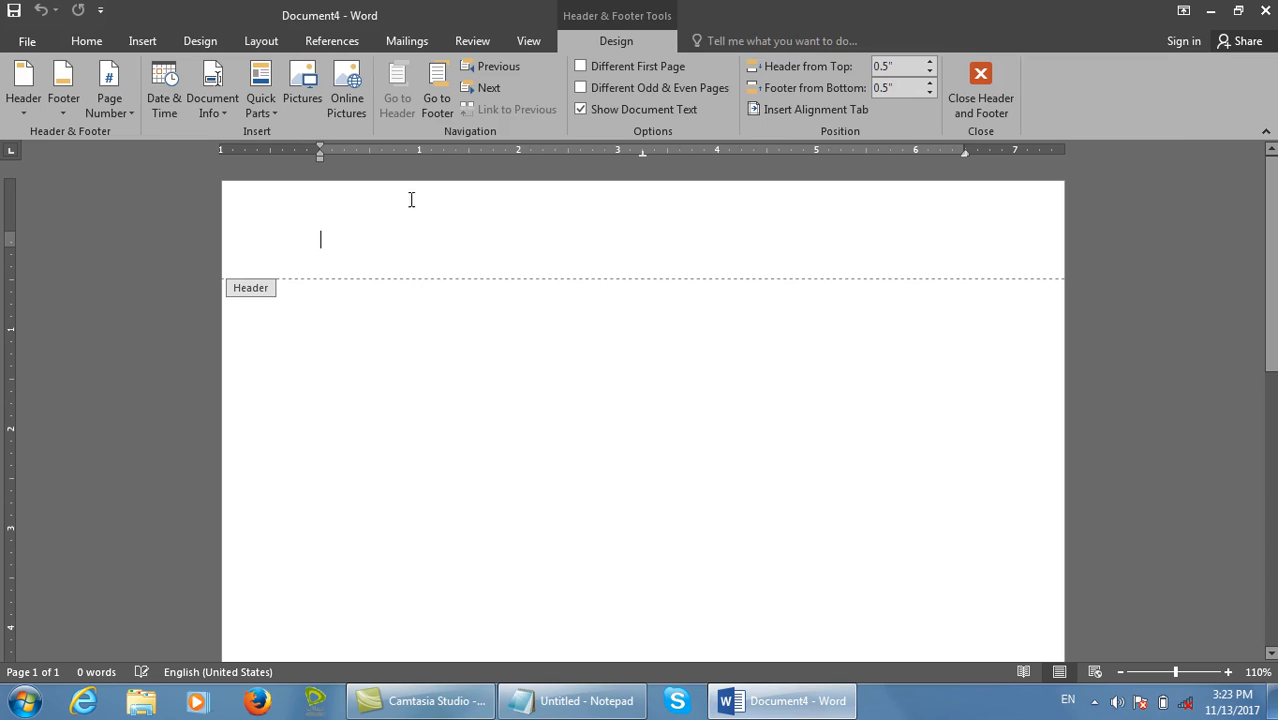
pyautogui.click(669, 72)
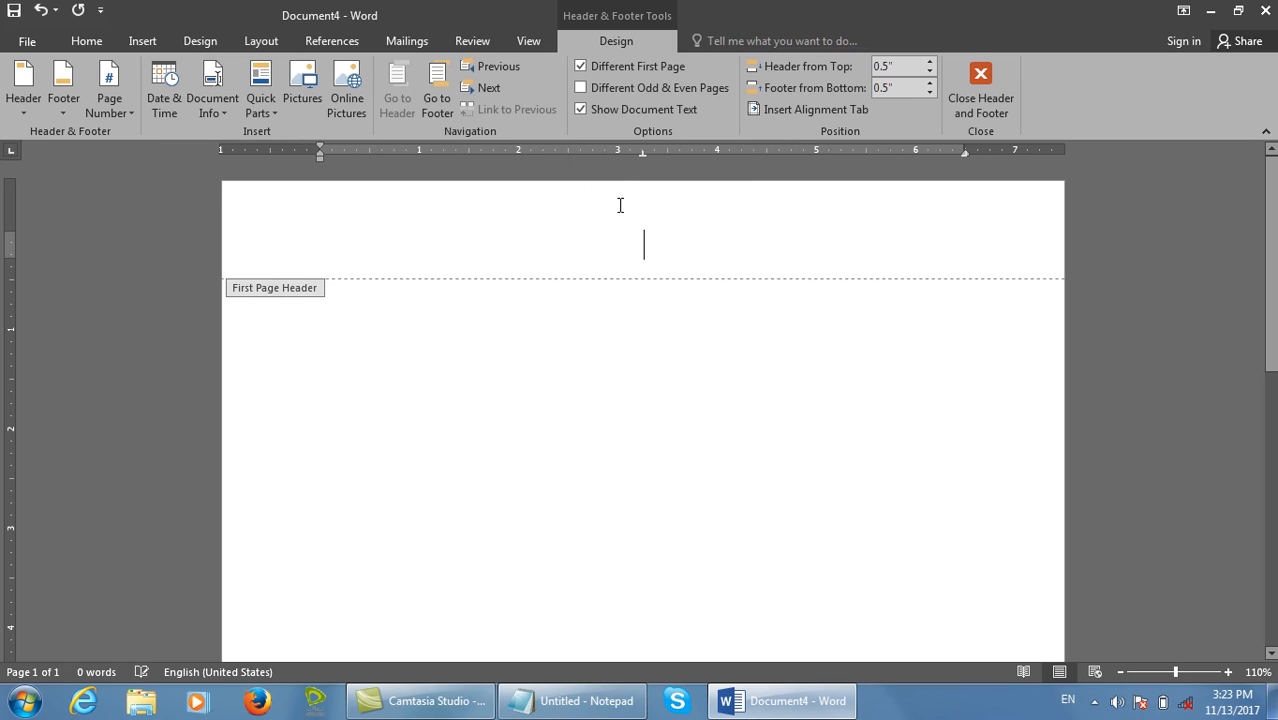
pyautogui.write('Microsfot')
pyautogui.press('BackSpace')
pyautogui.press('BackSpace')
pyautogui.press('BackSpace')
pyautogui.write('oft')
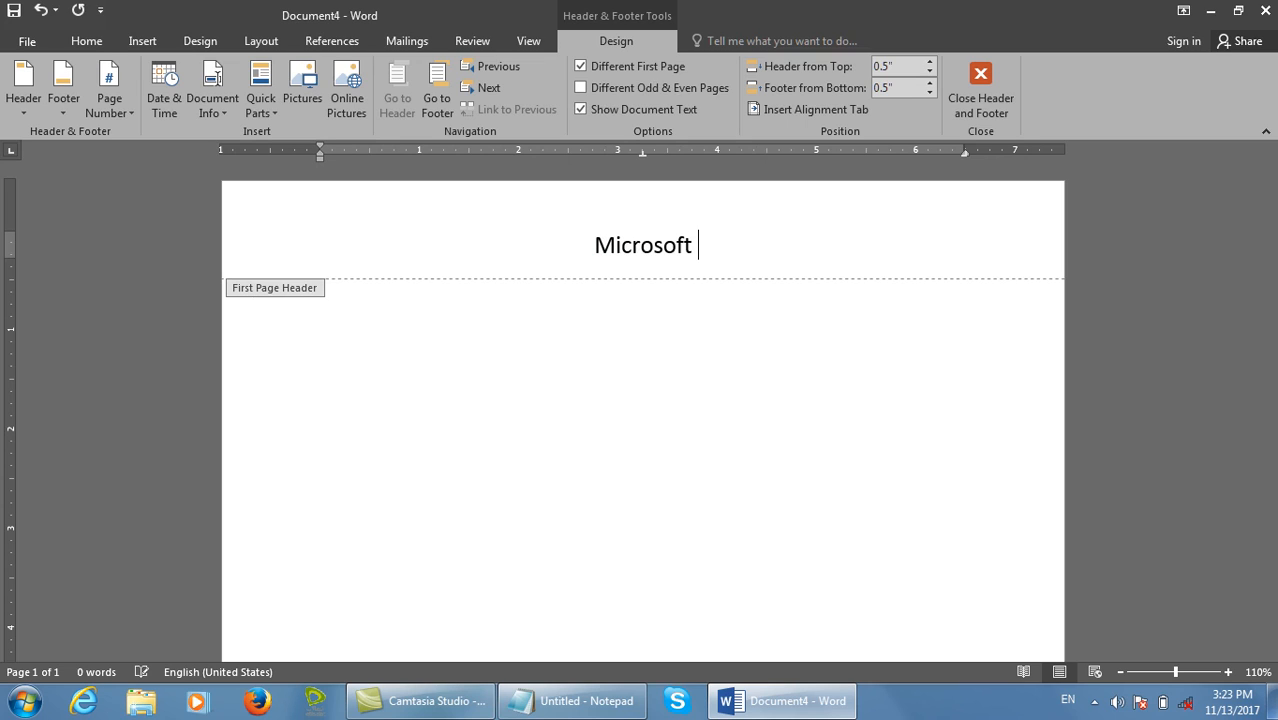
# Close header editing, fill the first page with =rand() sample text and add a page break after it.
pyautogui.click(983, 80)
pyautogui.write('=rand()')
pyautogui.press('Return')
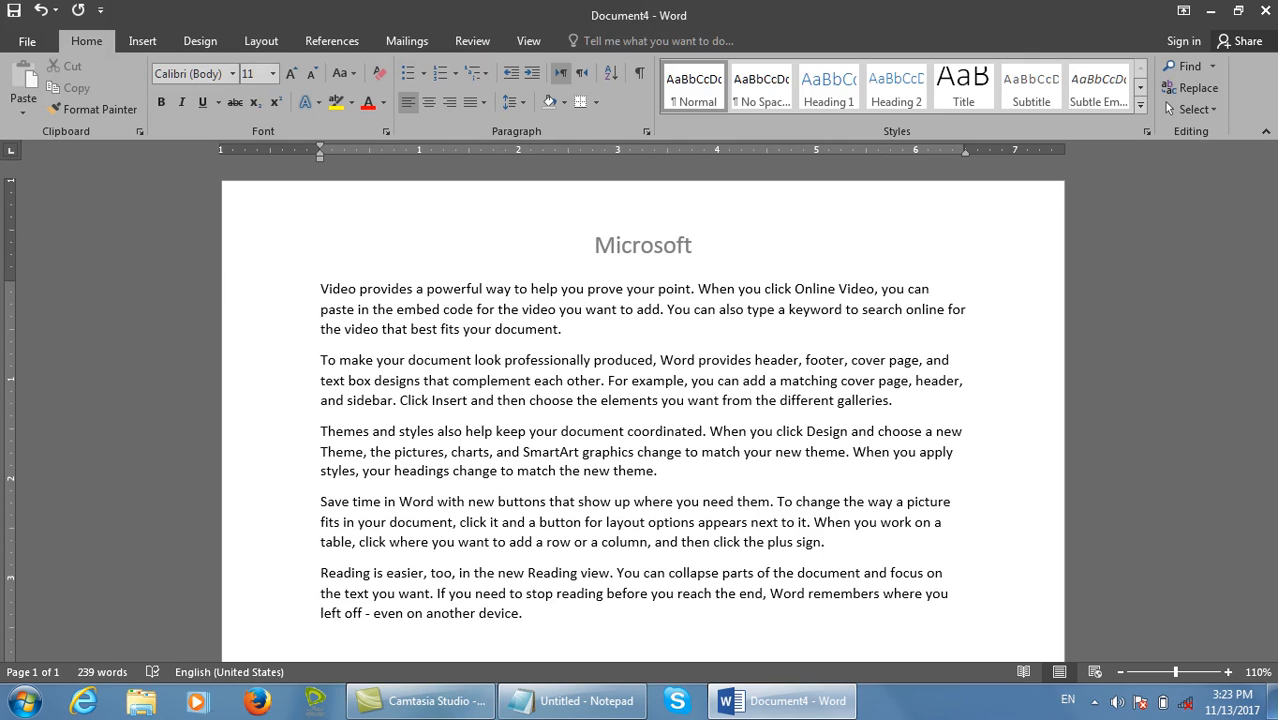
pyautogui.hotkey('ctrl', 'Return')
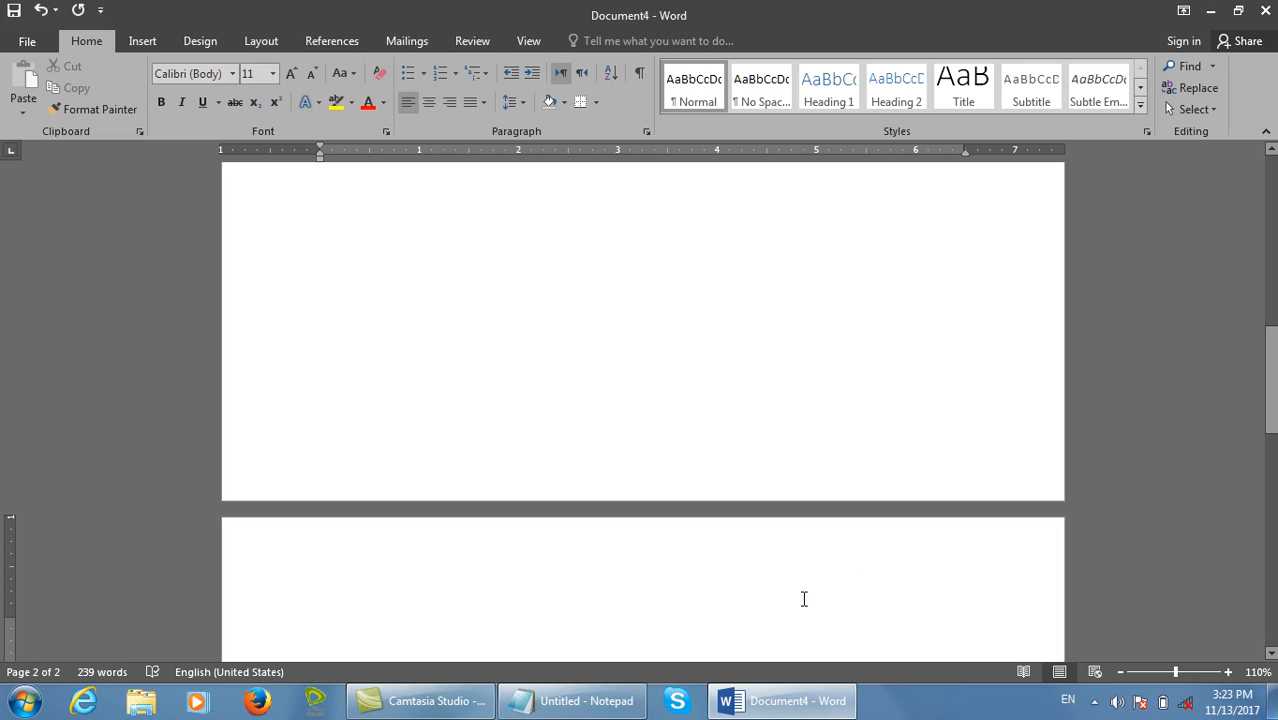
# Enter "Windows" as the header on page 2 and close header editing.
pyautogui.doubleClick(742, 560)
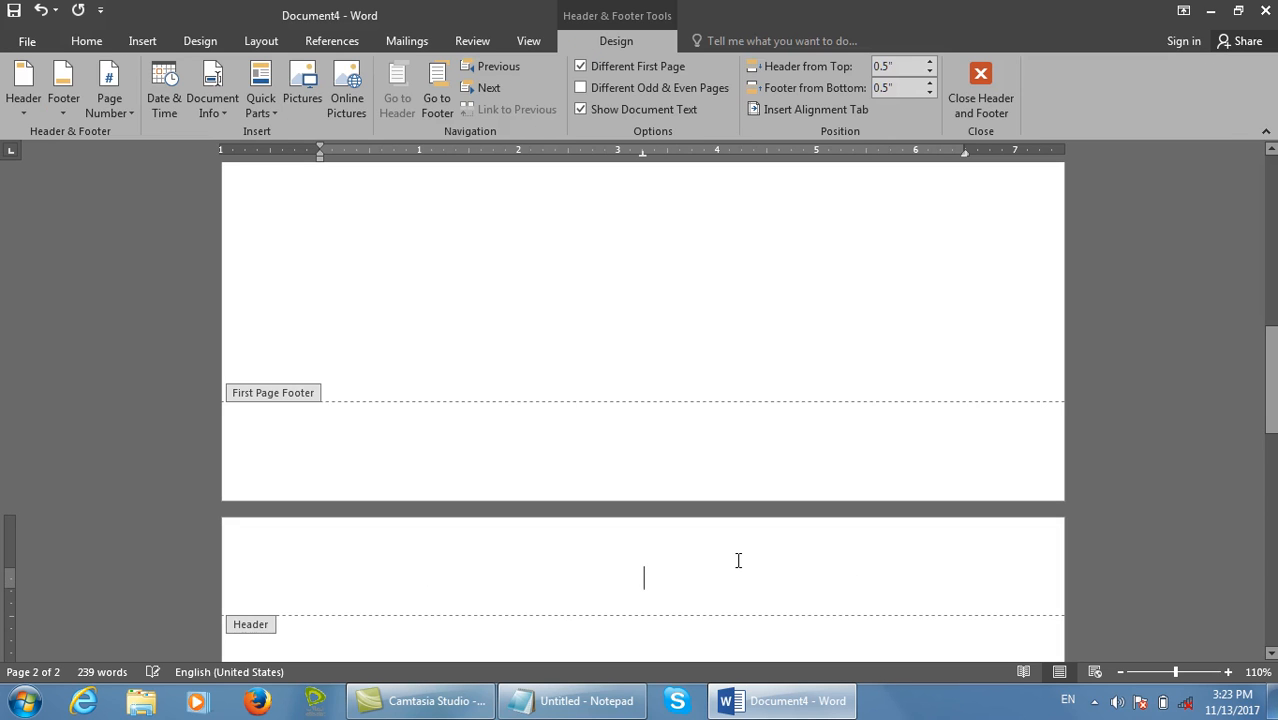
pyautogui.write('Windows')
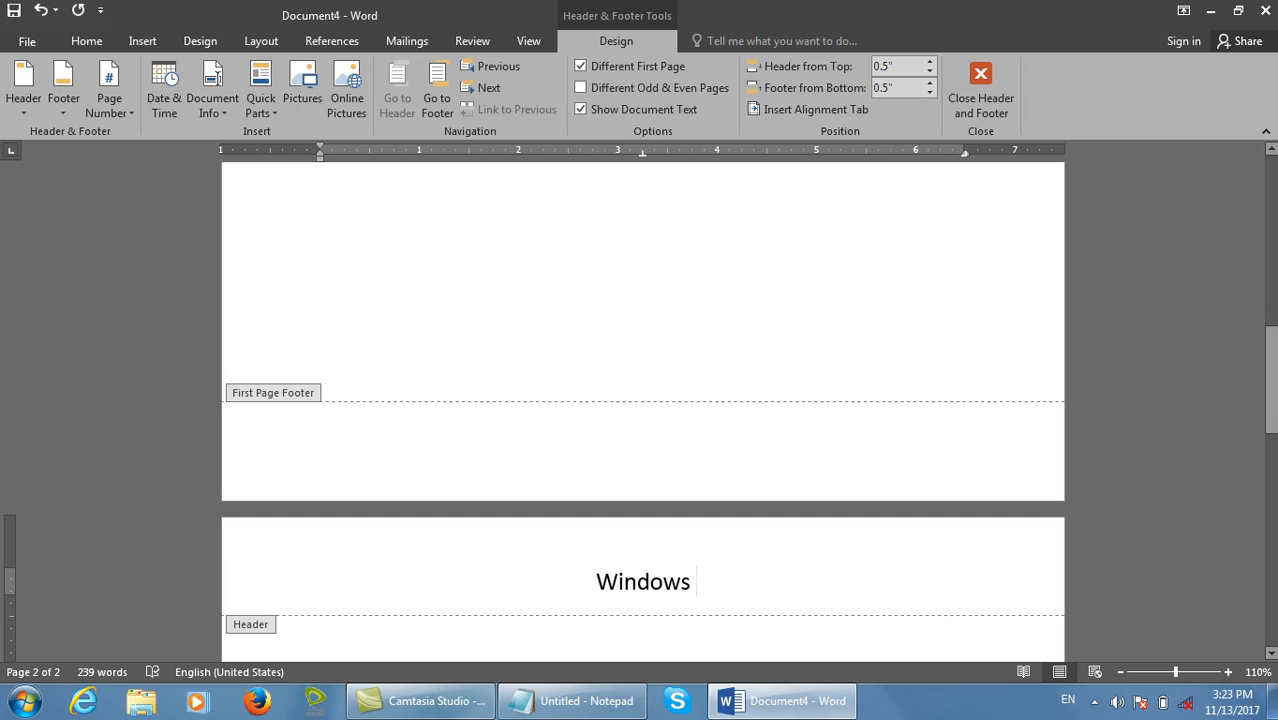
pyautogui.click(997, 106)
# Generate sample text with =rand(50) in the body of page 2.
pyautogui.write('=rand(54')
pyautogui.press('BackSpace')
pyautogui.press('BackSpace')
pyautogui.write('5')
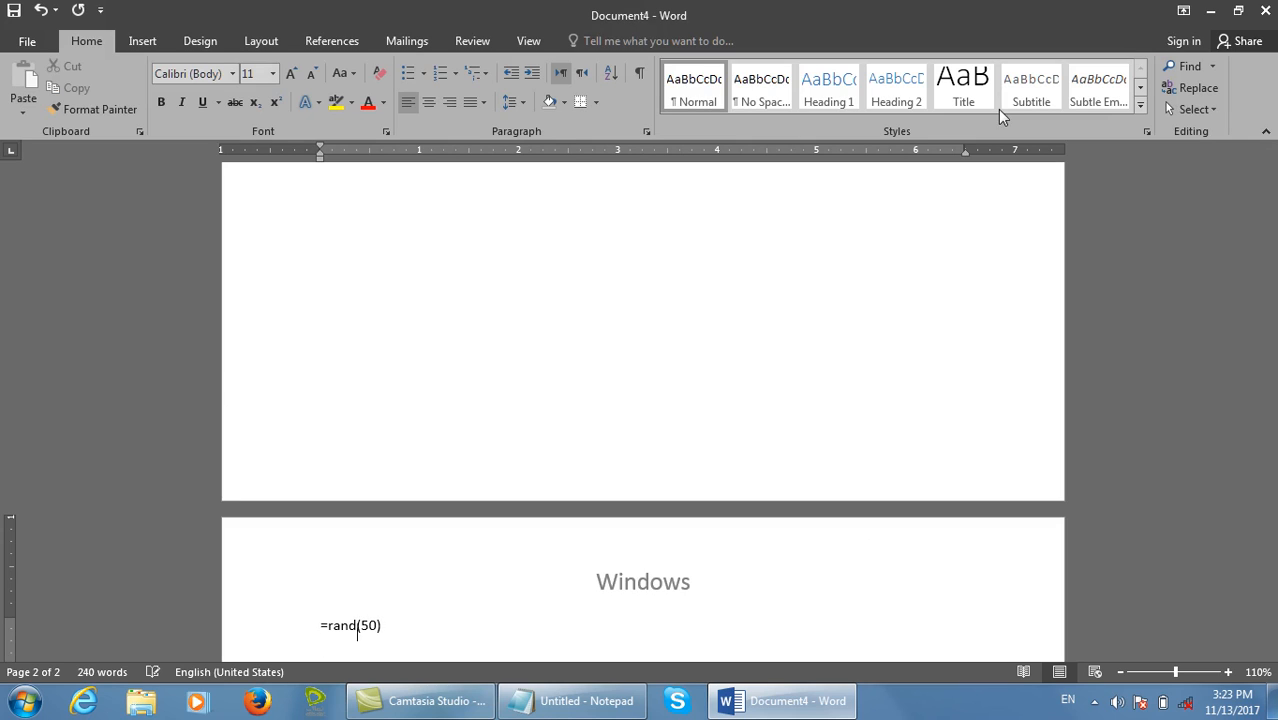
pyautogui.write('0)')
pyautogui.press('Return')
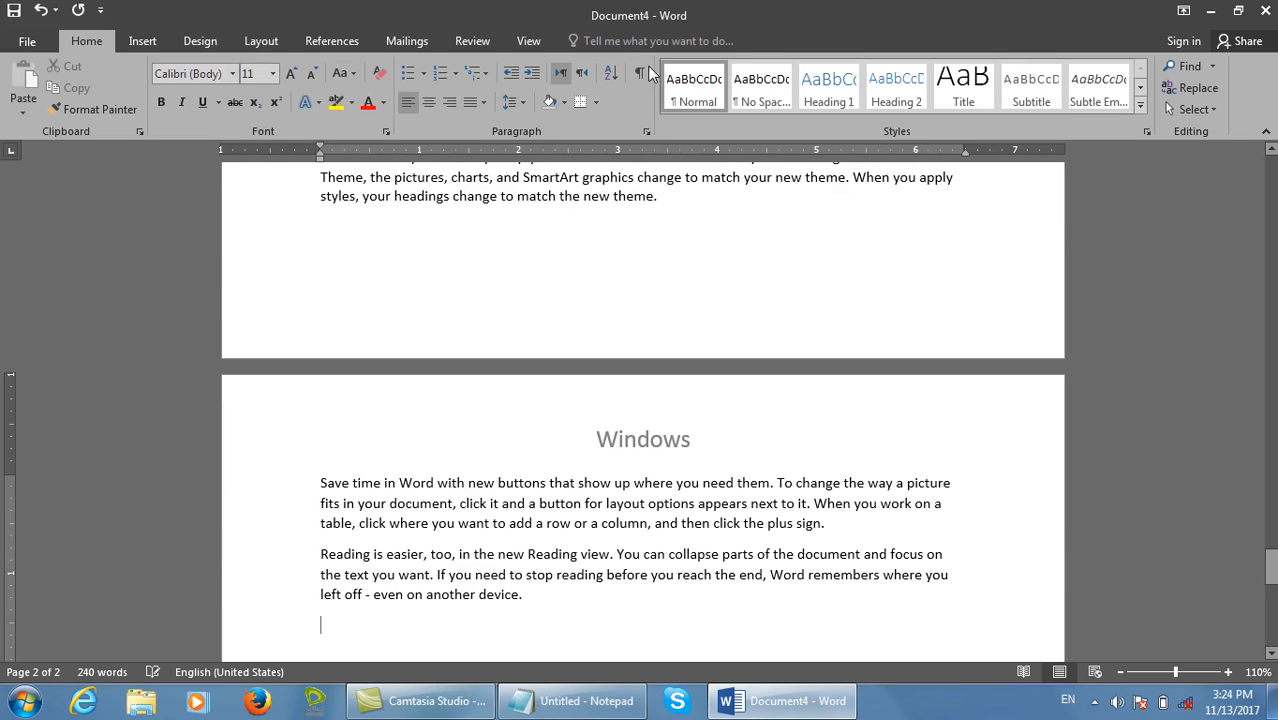
# Open the last page's header to examine the Different Odd & Even Pages option, and close header editing.
pyautogui.doubleClick(686, 437)
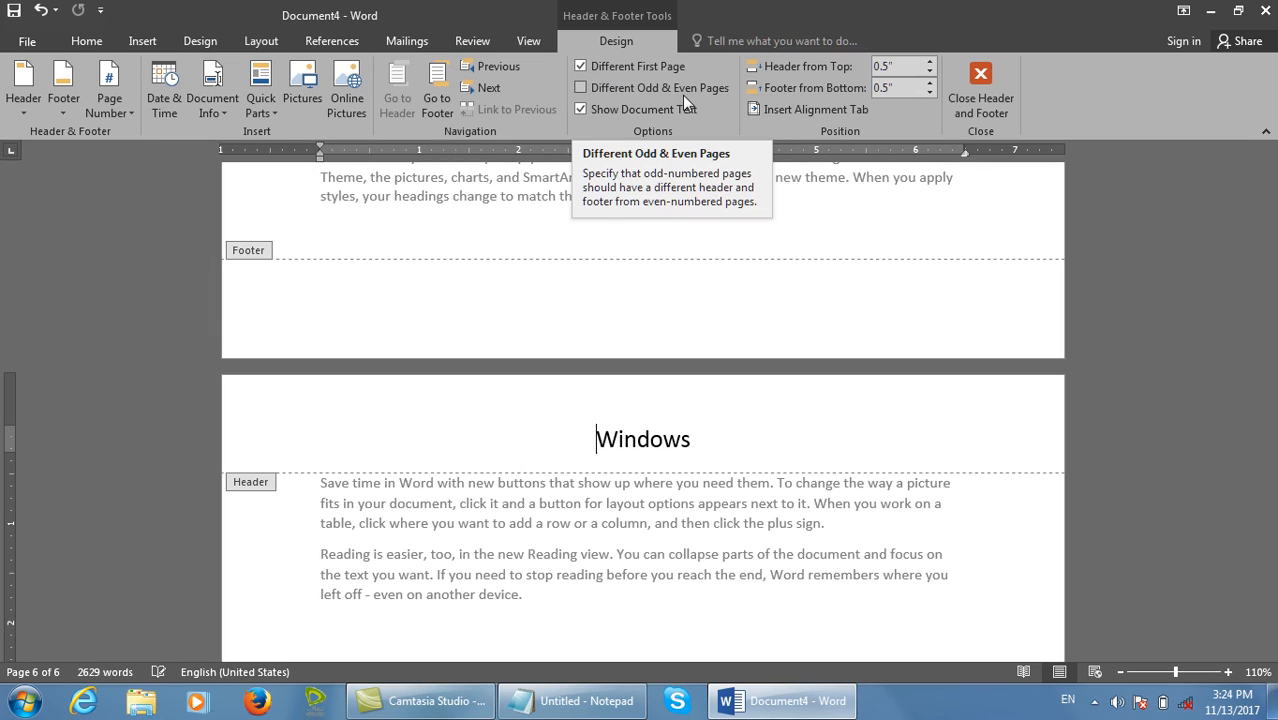
pyautogui.click(982, 97)
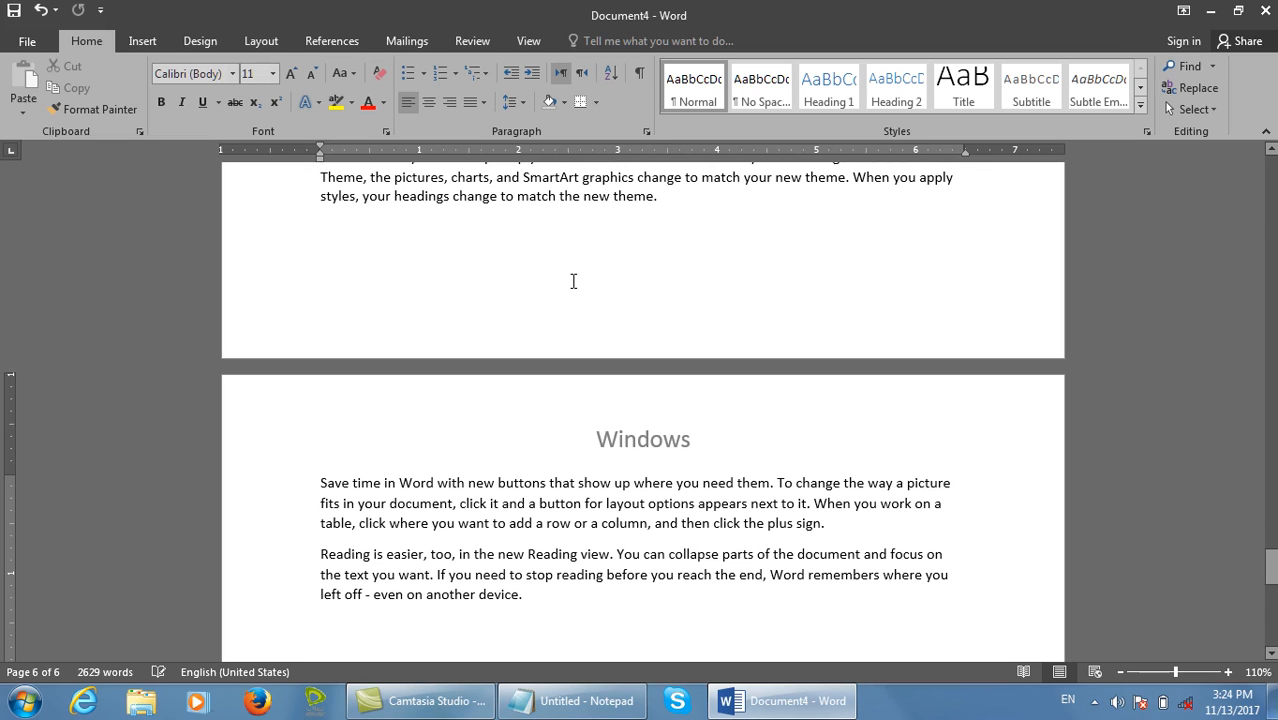
# Close the current document without saving and create a new blank document.
pyautogui.hotkey('ctrl', 'w')
pyautogui.press('n')
pyautogui.hotkey('ctrl', 'n')
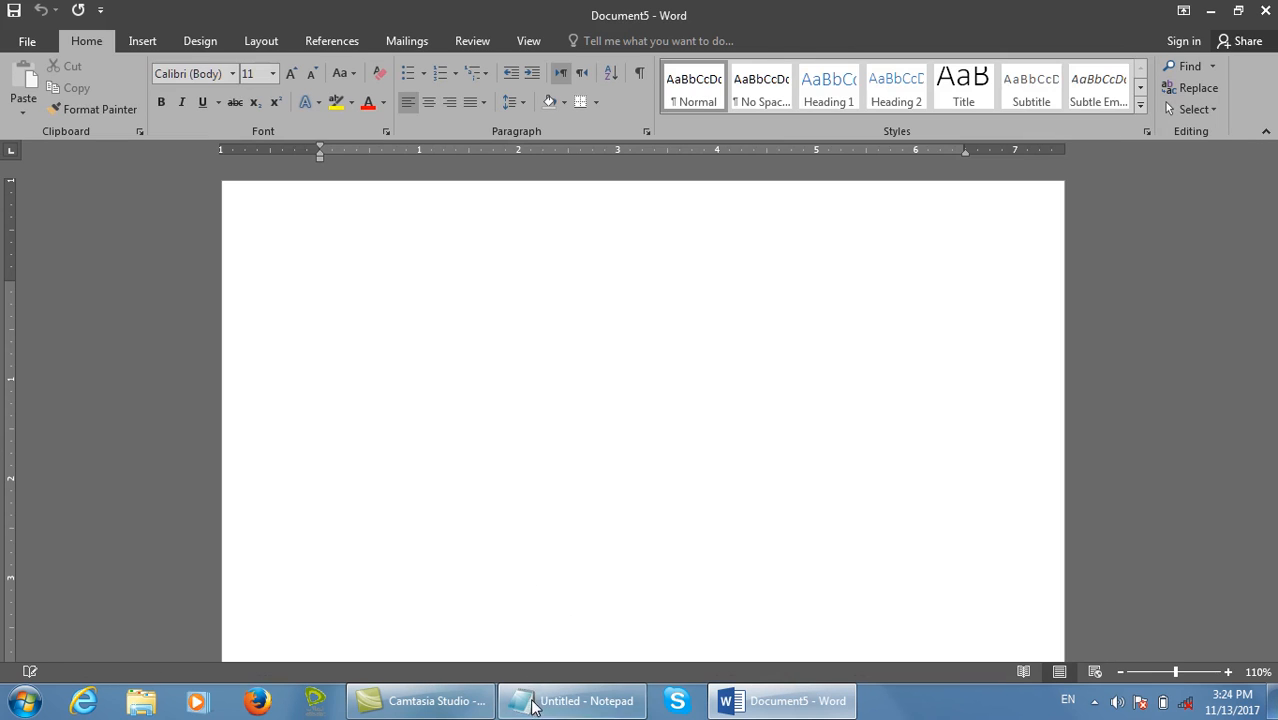
# Switch to Notepad and add the lines "1,3,5,7" and "Computer" at the end of the notes.
pyautogui.click(540, 700)
pyautogui.press('Return')
pyautogui.write('1,2')
pyautogui.press('BackSpace')
pyautogui.write('3,5,6')
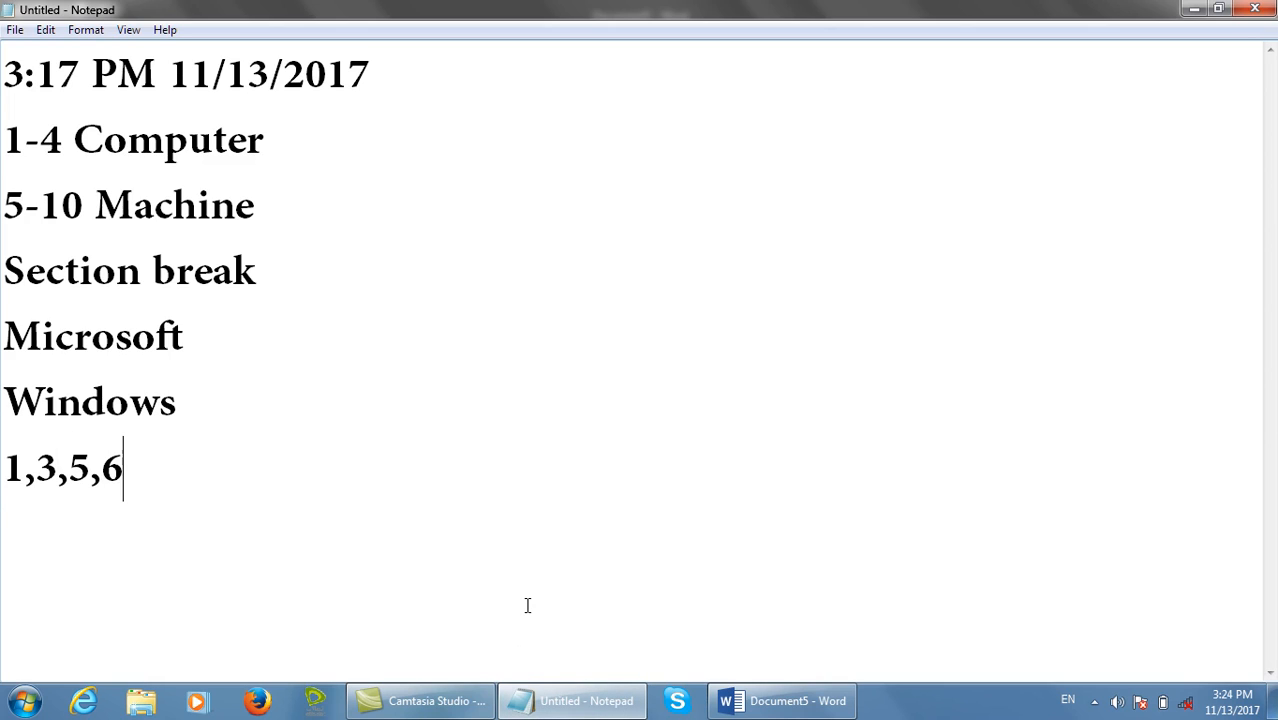
pyautogui.press('BackSpace')
pyautogui.write('7')
pyautogui.press('Return')
pyautogui.write('Computer')
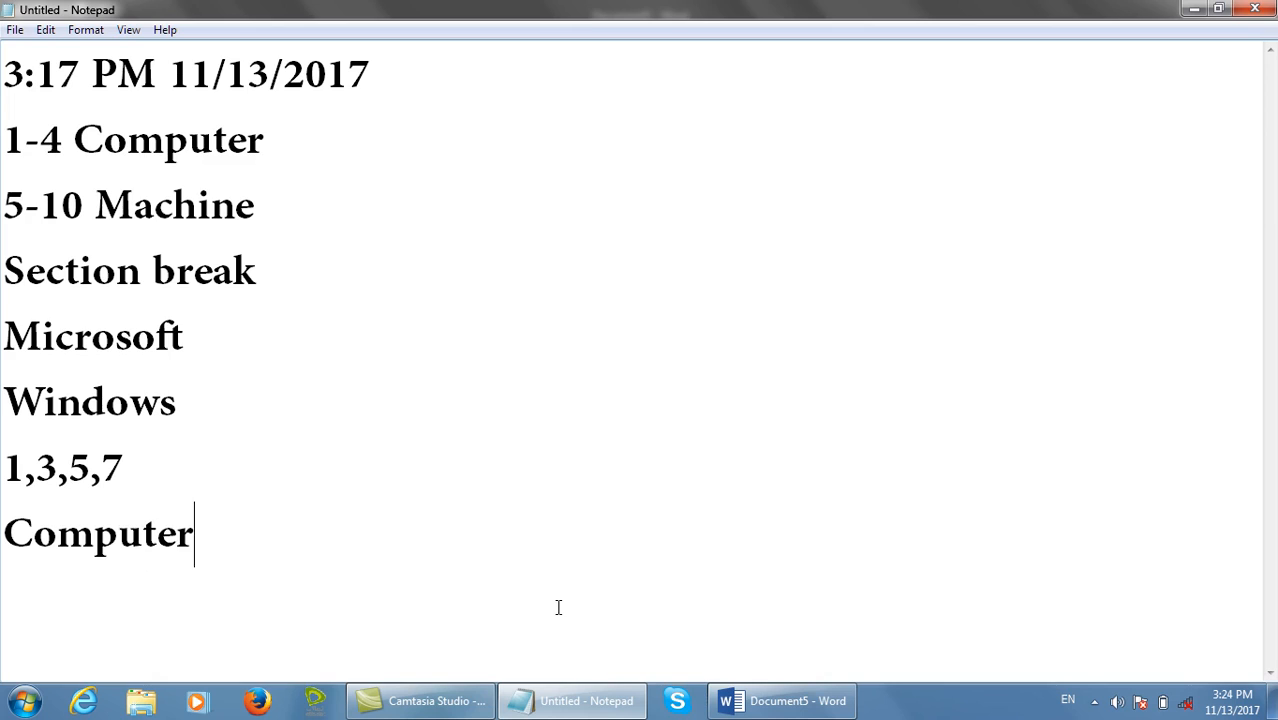
# Add the line "2/4/6/8 Machine" at the end of the notes.
pyautogui.press('Return')
pyautogui.write('2')
pyautogui.write('/4/5')
pyautogui.press('BackSpace')
pyautogui.write('6/7')
pyautogui.press('BackSpace')
pyautogui.write('8 Machgi')
pyautogui.press('BackSpace')
pyautogui.press('BackSpace')
pyautogui.write('ine')
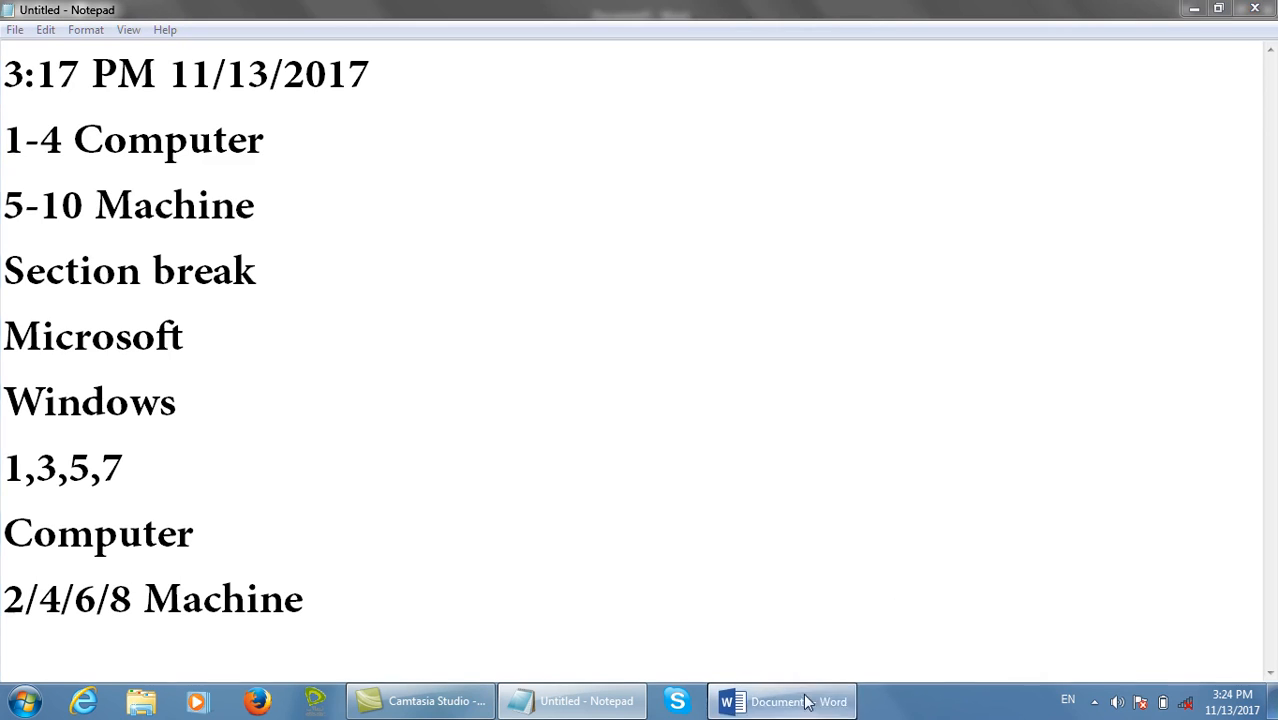
# In the blank Word document, enable Different Odd & Even Pages and enter "Computer" as the odd page header.
pyautogui.click(785, 700)
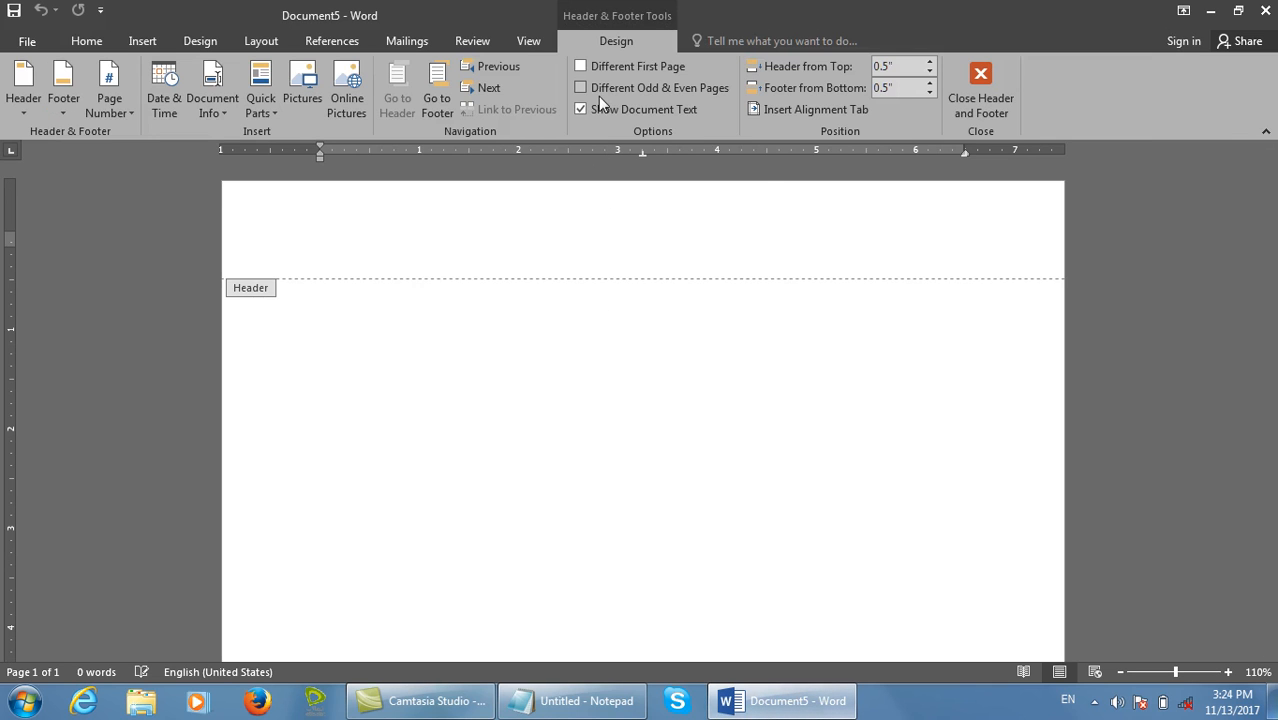
pyautogui.click(662, 90)
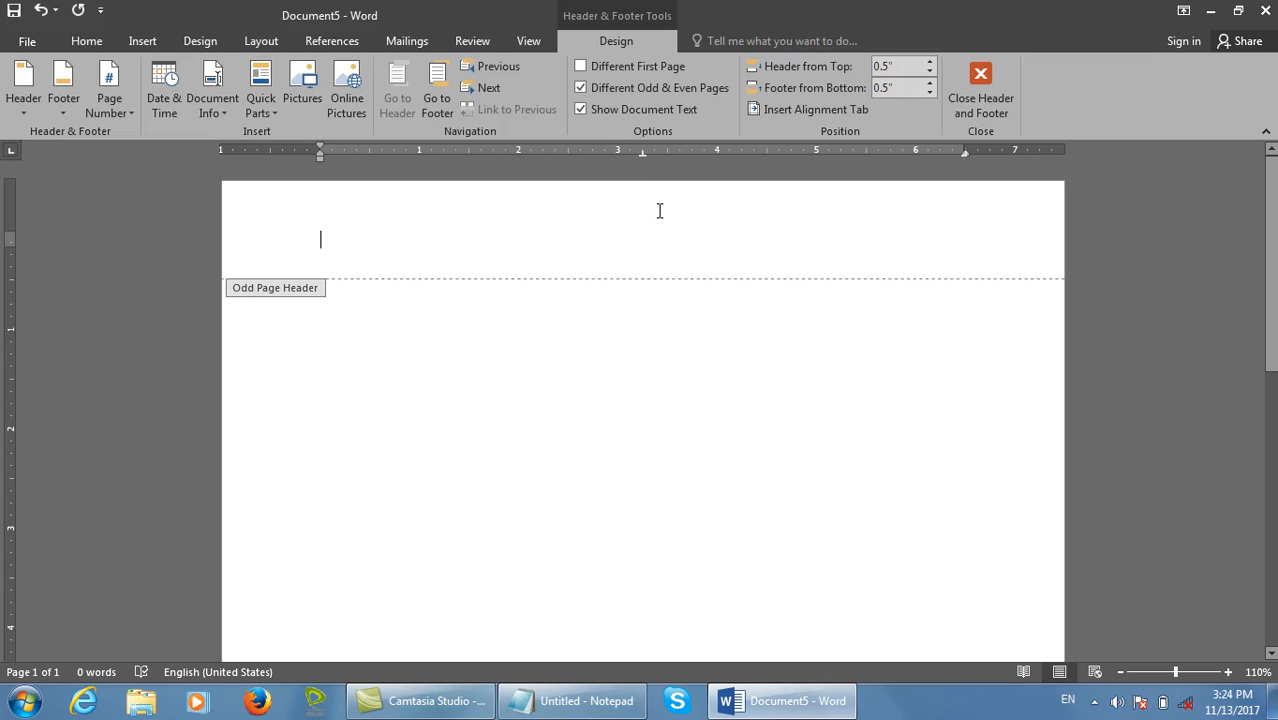
pyautogui.write('Computer')
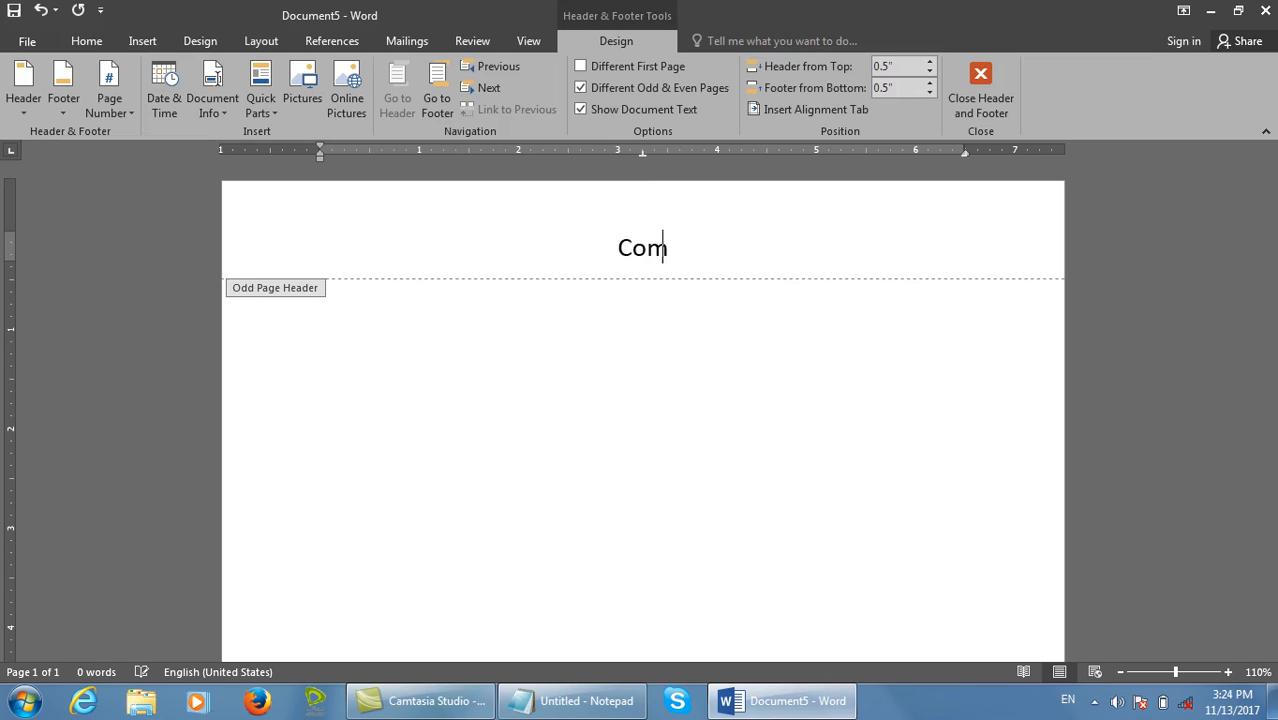
pyautogui.click(970, 90)
# Enter "Machine" as a centred, enlarged even page header on page 2 and close header editing.
pyautogui.scroll(-8, 1051, 264)
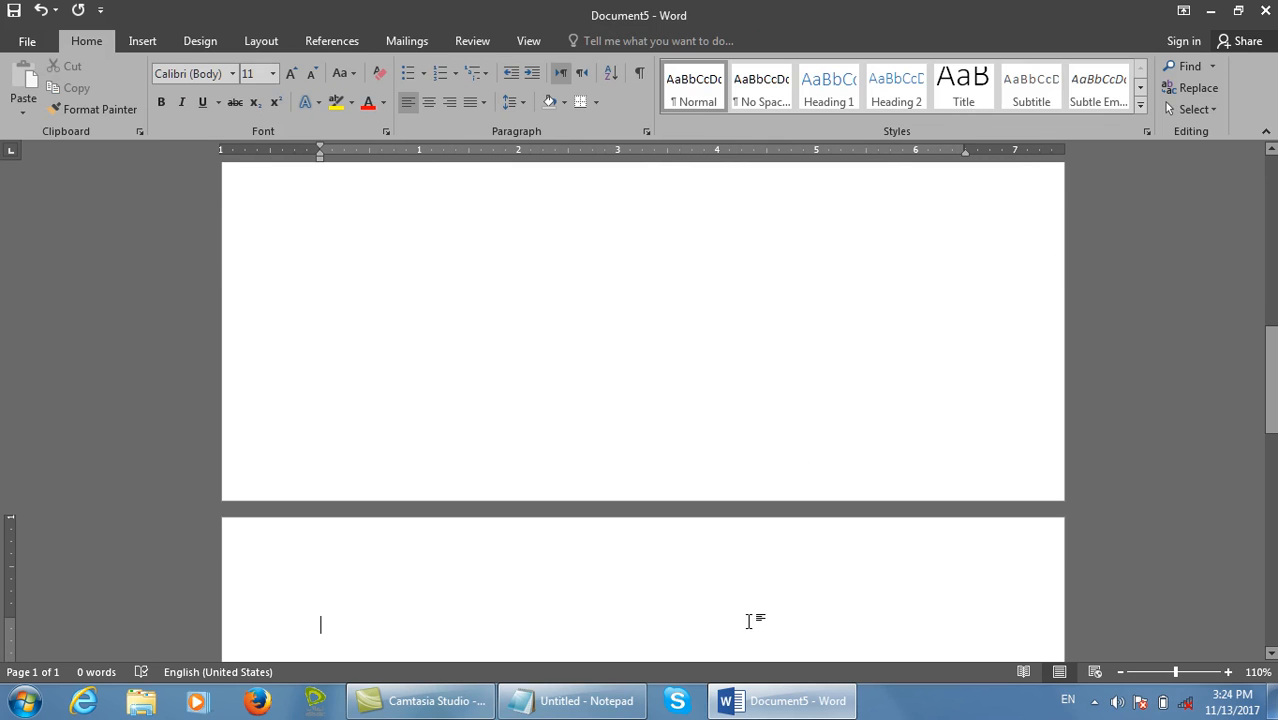
pyautogui.doubleClick(745, 545)
pyautogui.press('Tab')
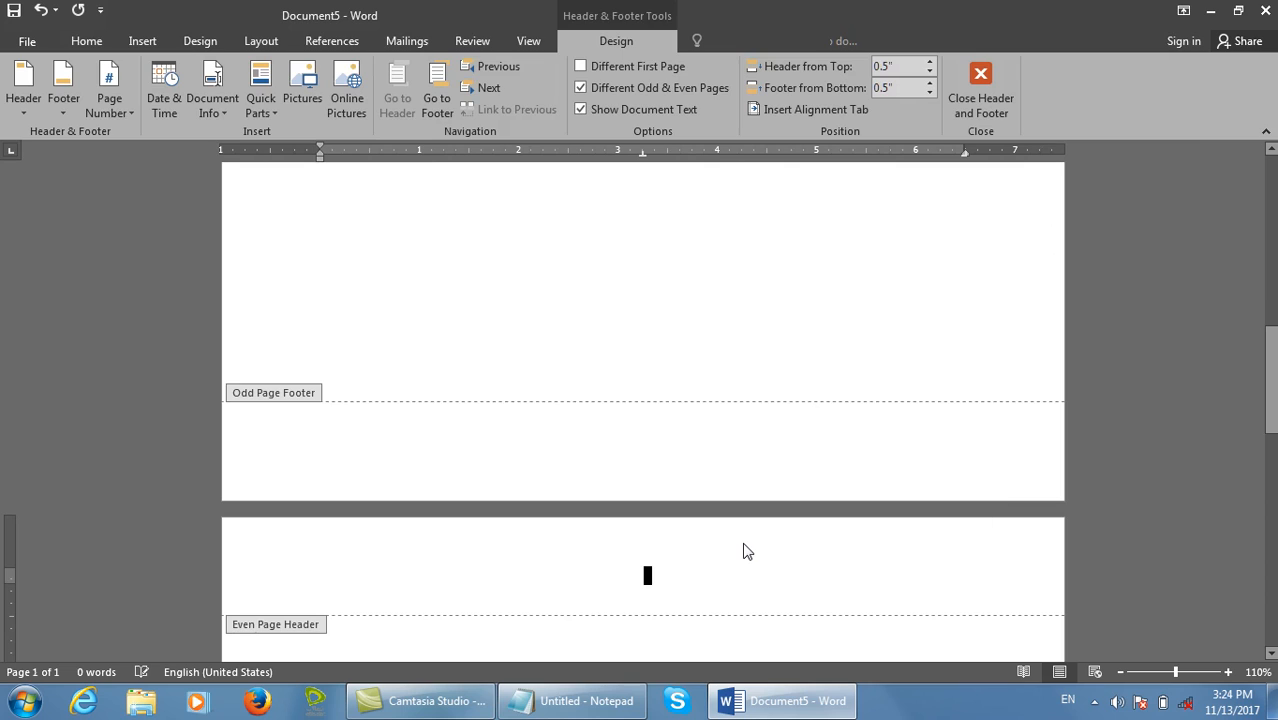
pyautogui.hotkey('ctrl', 'shift', '.')
pyautogui.hotkey('ctrl', 'shift', '.')
pyautogui.hotkey('ctrl', 'shift', '.')
pyautogui.write('Machine')
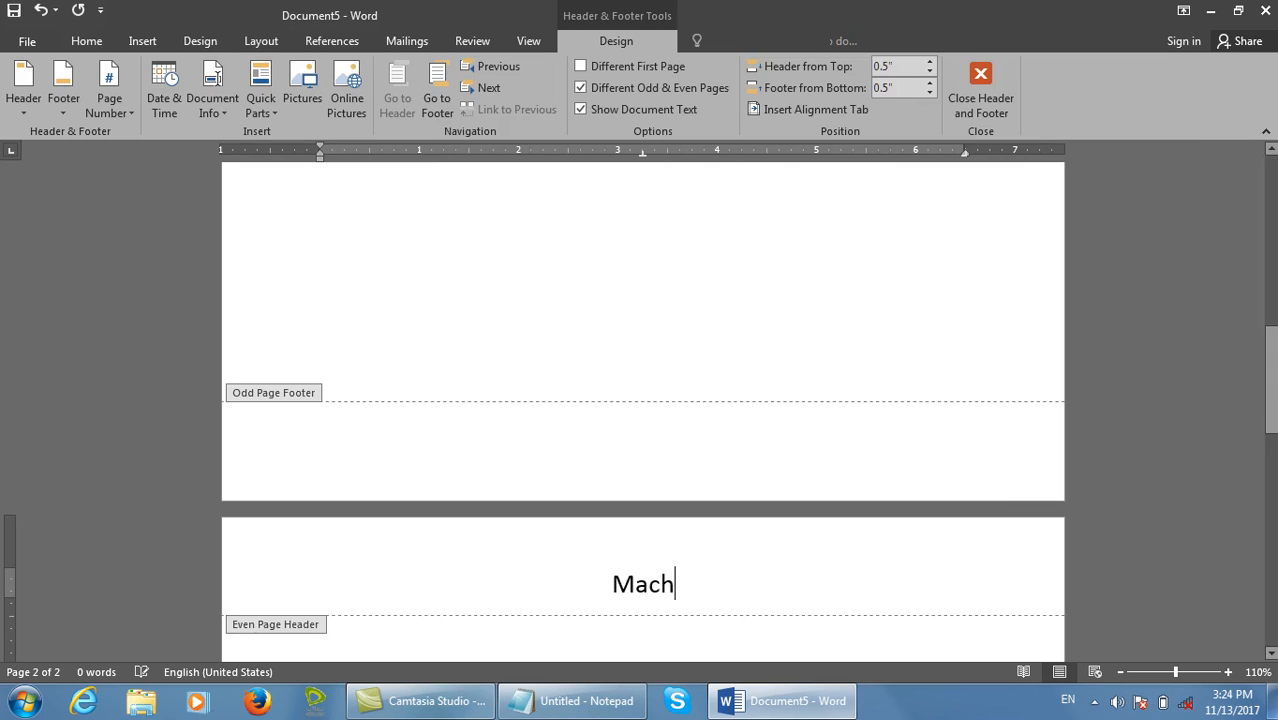
pyautogui.click(986, 91)
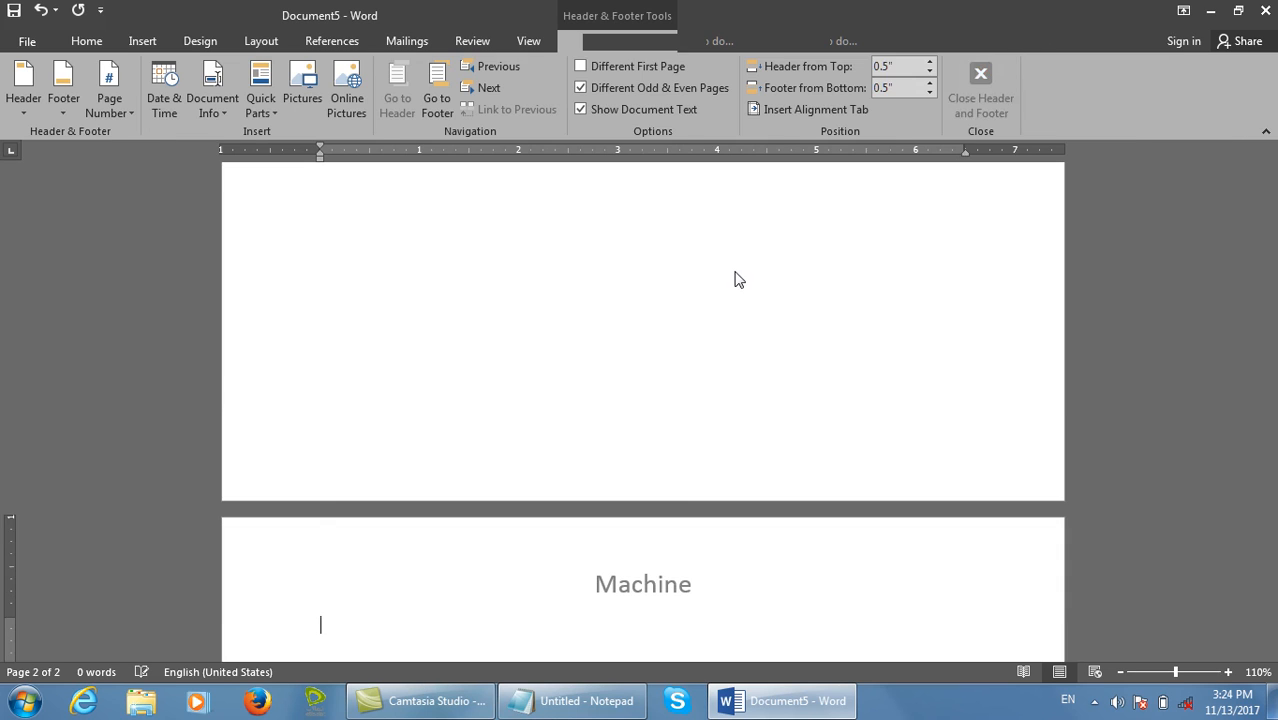
# Generate sample text with =rand(500) in the body of page 1.
pyautogui.write('=rand(500')
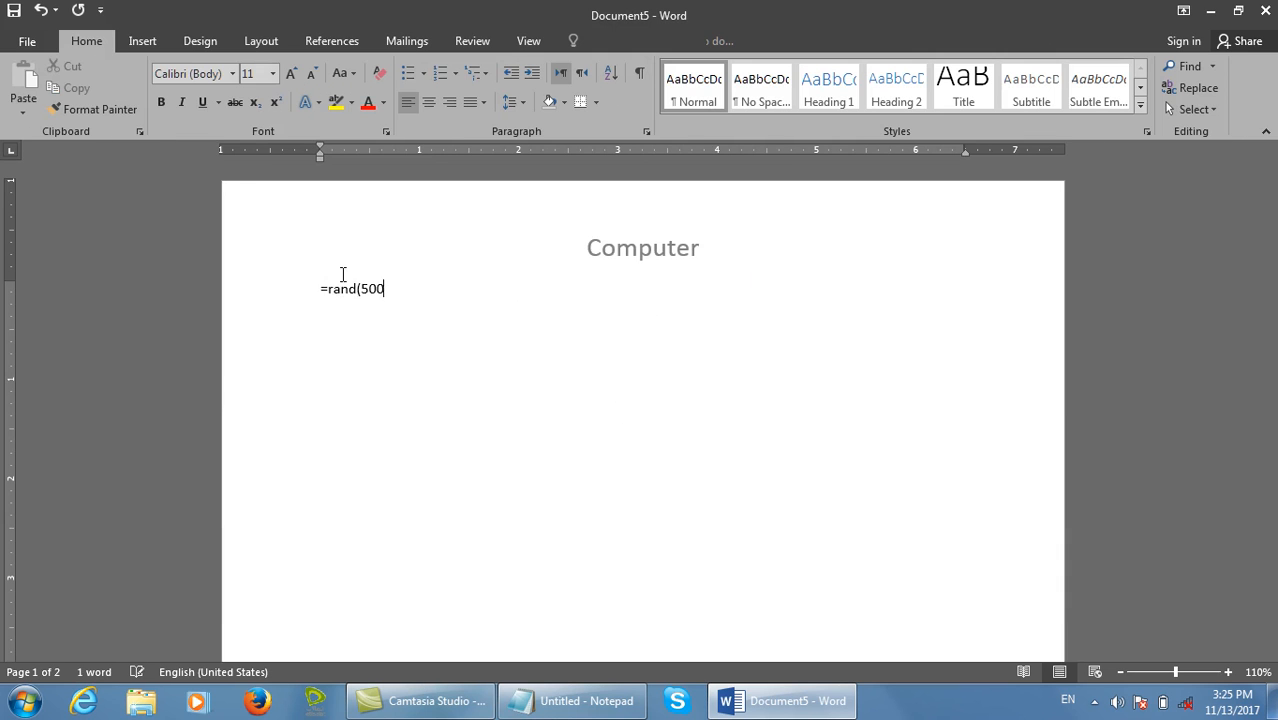
pyautogui.write(')')
pyautogui.press('Return')
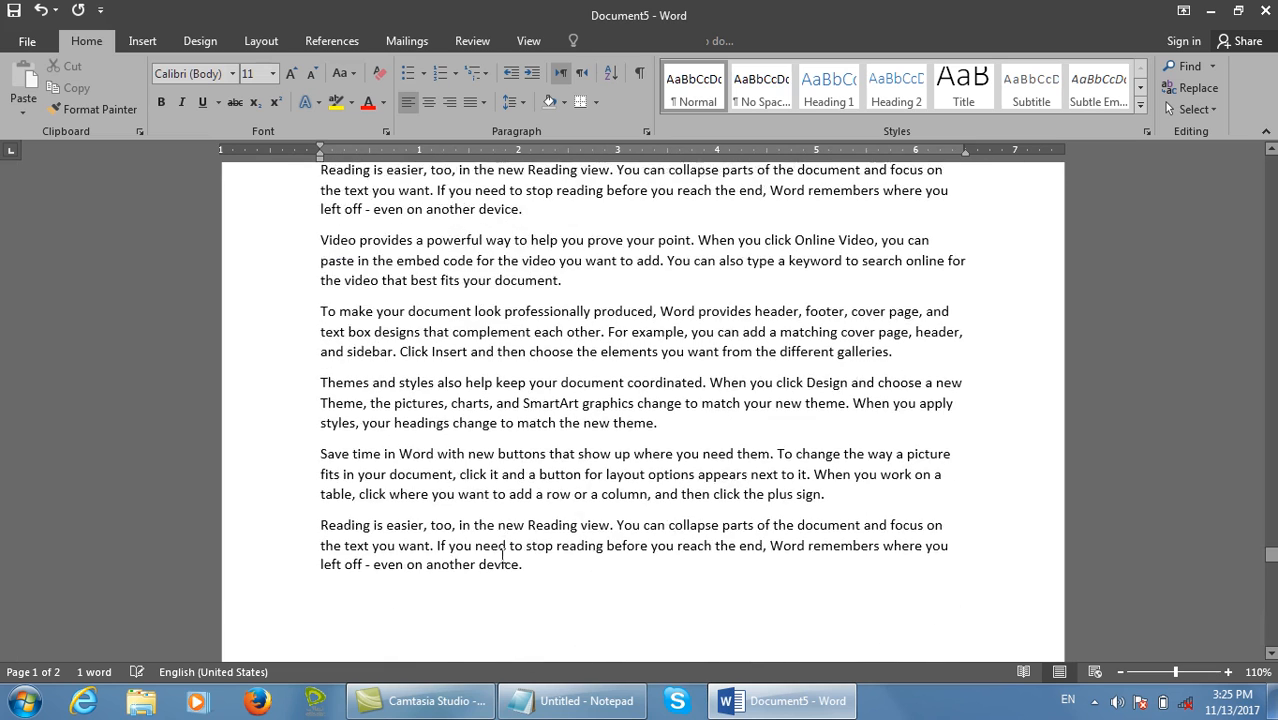
# Open the print preview at 69% zoom and page backward to page 4, examining the odd and even page headers.
pyautogui.hotkey('ctrl', 'p')
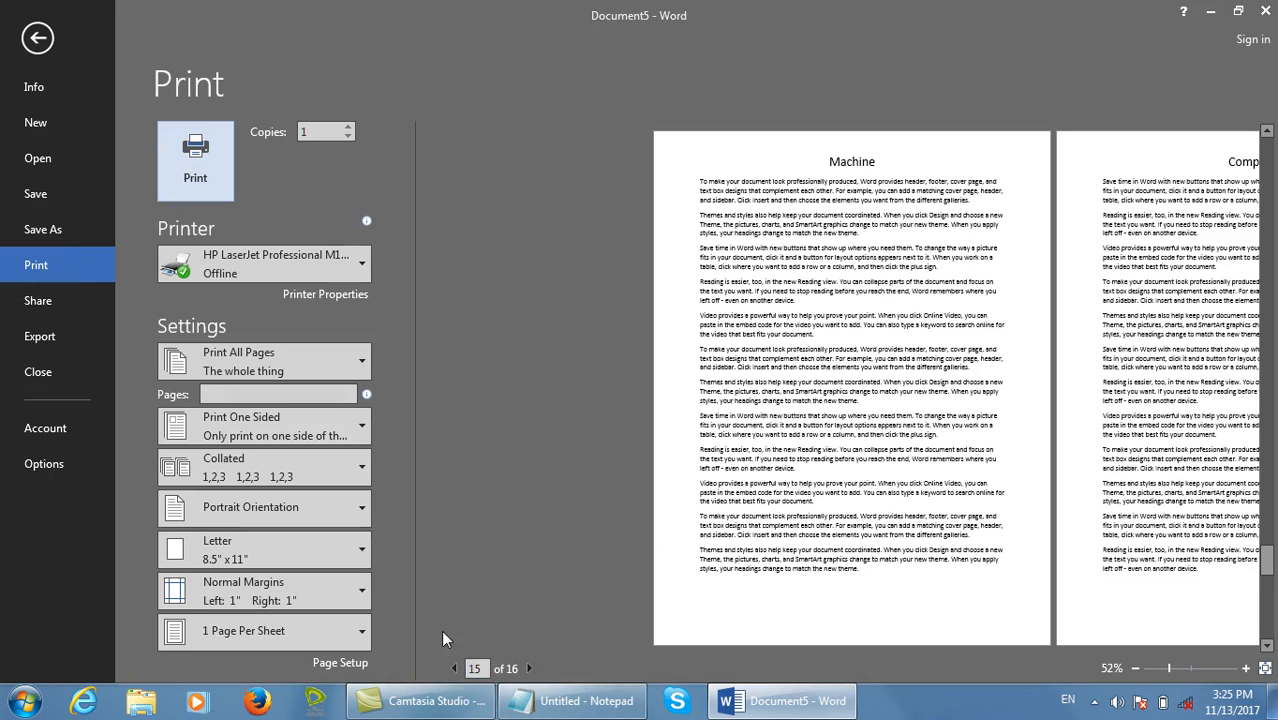
pyautogui.click(455, 668)
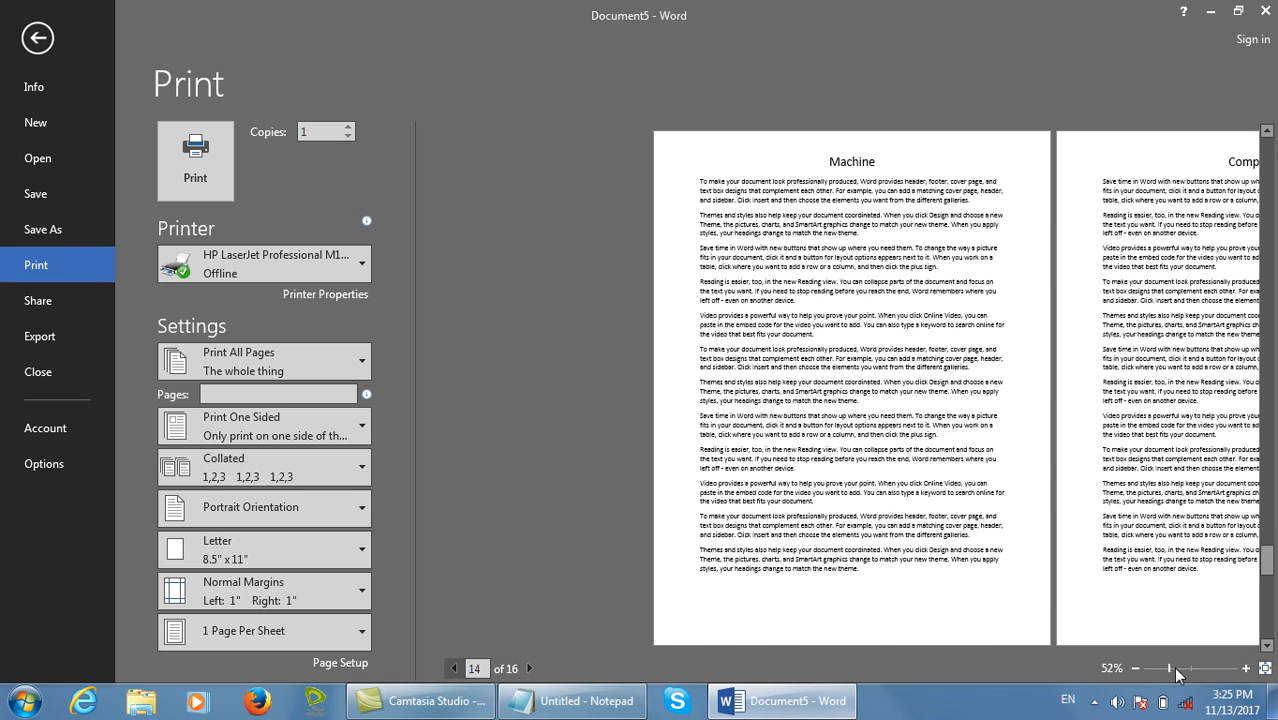
pyautogui.moveTo(1169, 670); pyautogui.dragTo(1176, 674)
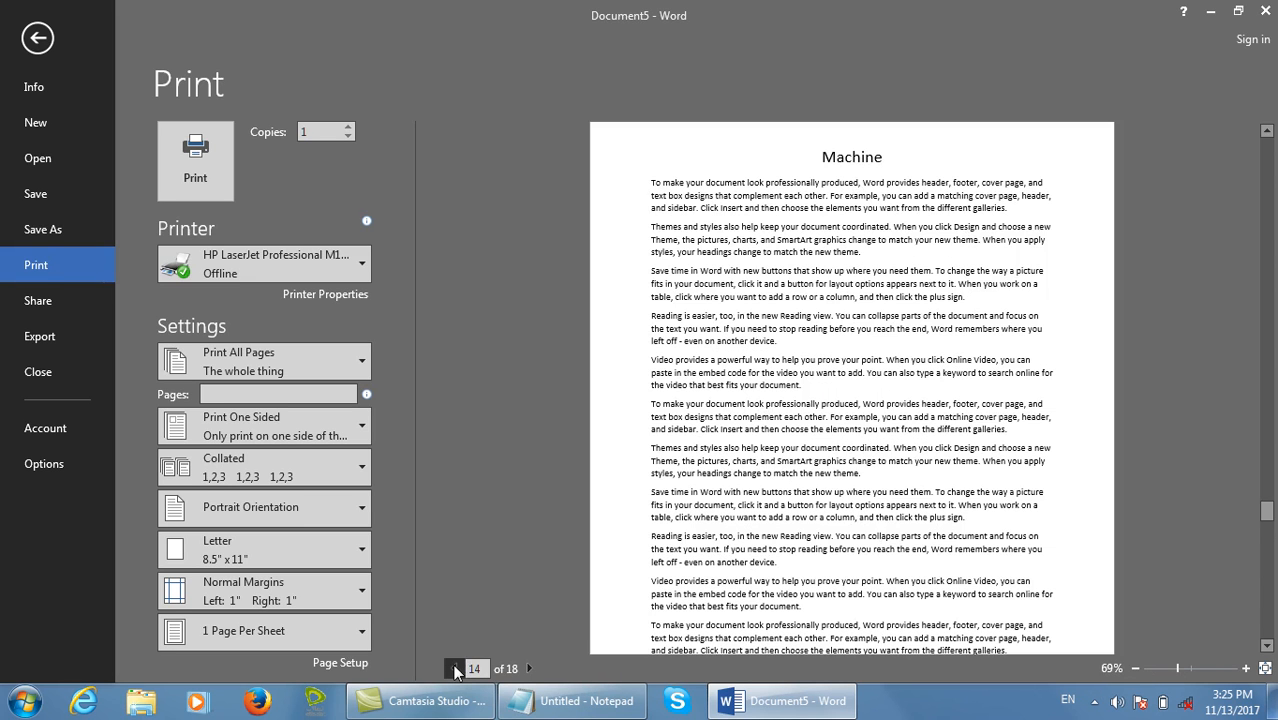
pyautogui.click(455, 669)
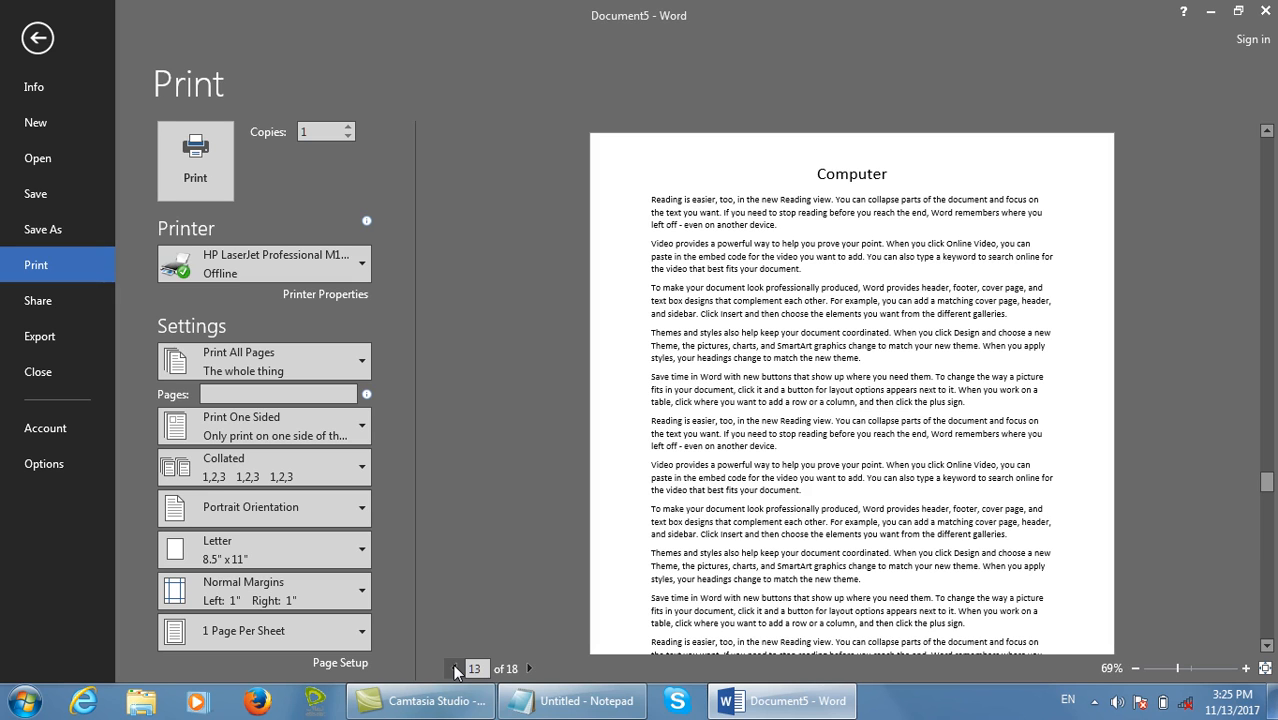
pyautogui.click(455, 669)
pyautogui.click(455, 669)
pyautogui.click(455, 669)
pyautogui.click(455, 669)
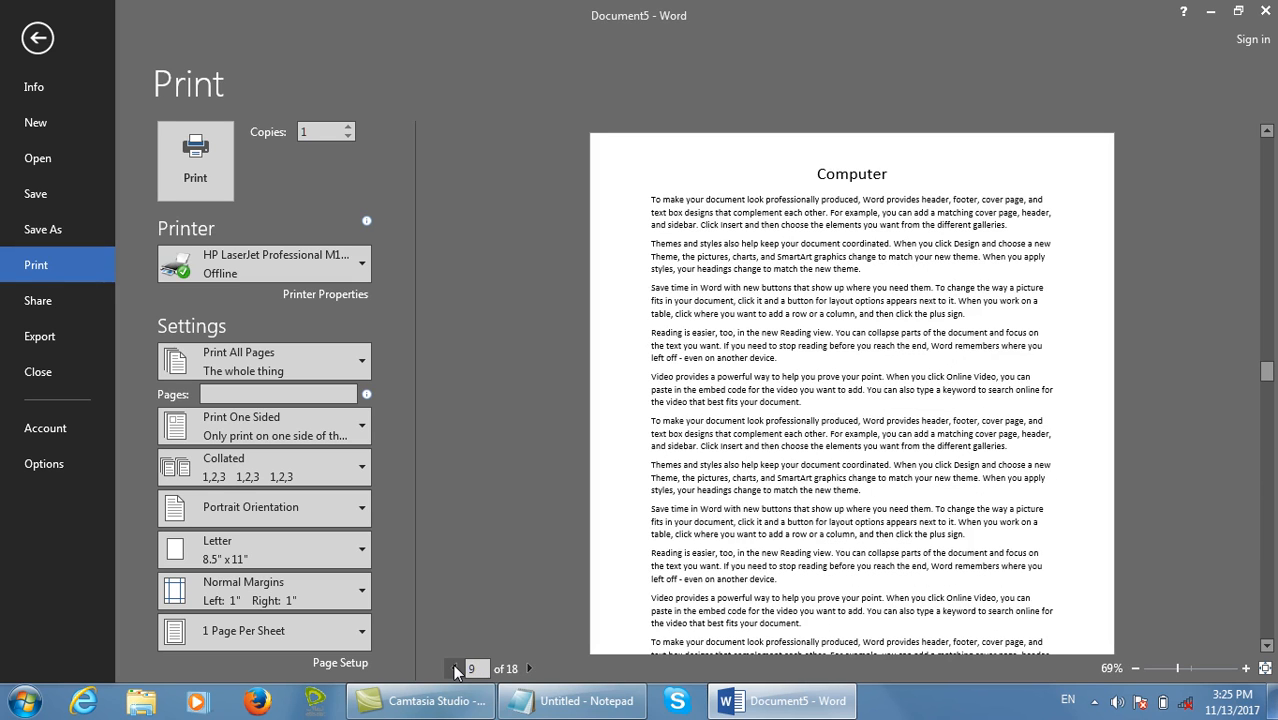
pyautogui.click(455, 669)
pyautogui.click(455, 669)
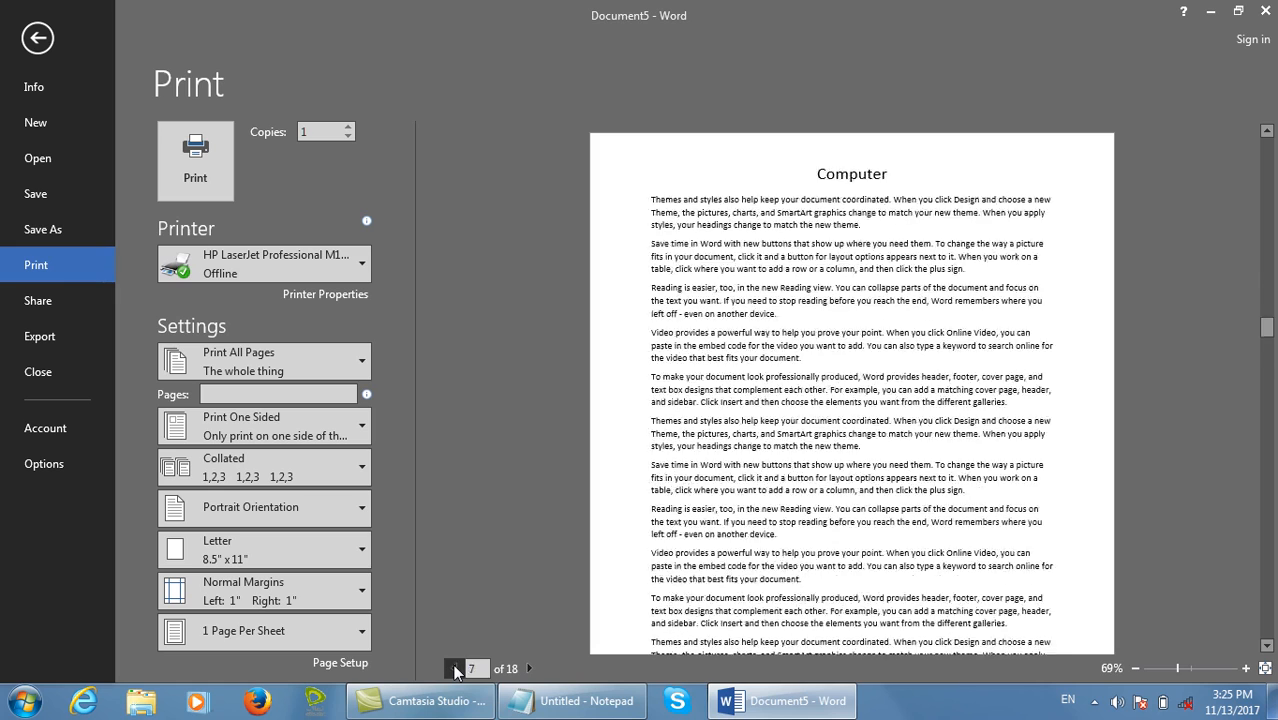
pyautogui.click(455, 669)
pyautogui.click(455, 669)
pyautogui.click(455, 669)
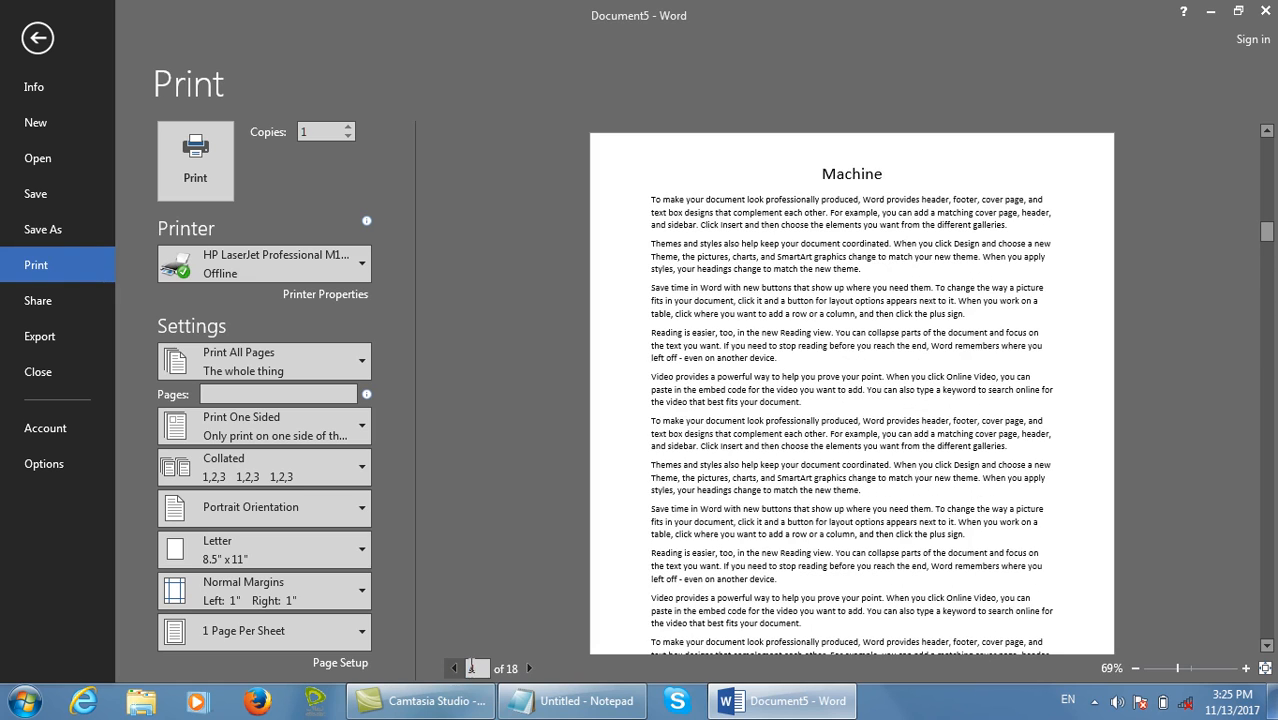
# Page forward to page 11 in the print preview to check the alternating headers, and return to the document.
pyautogui.click(539, 647)
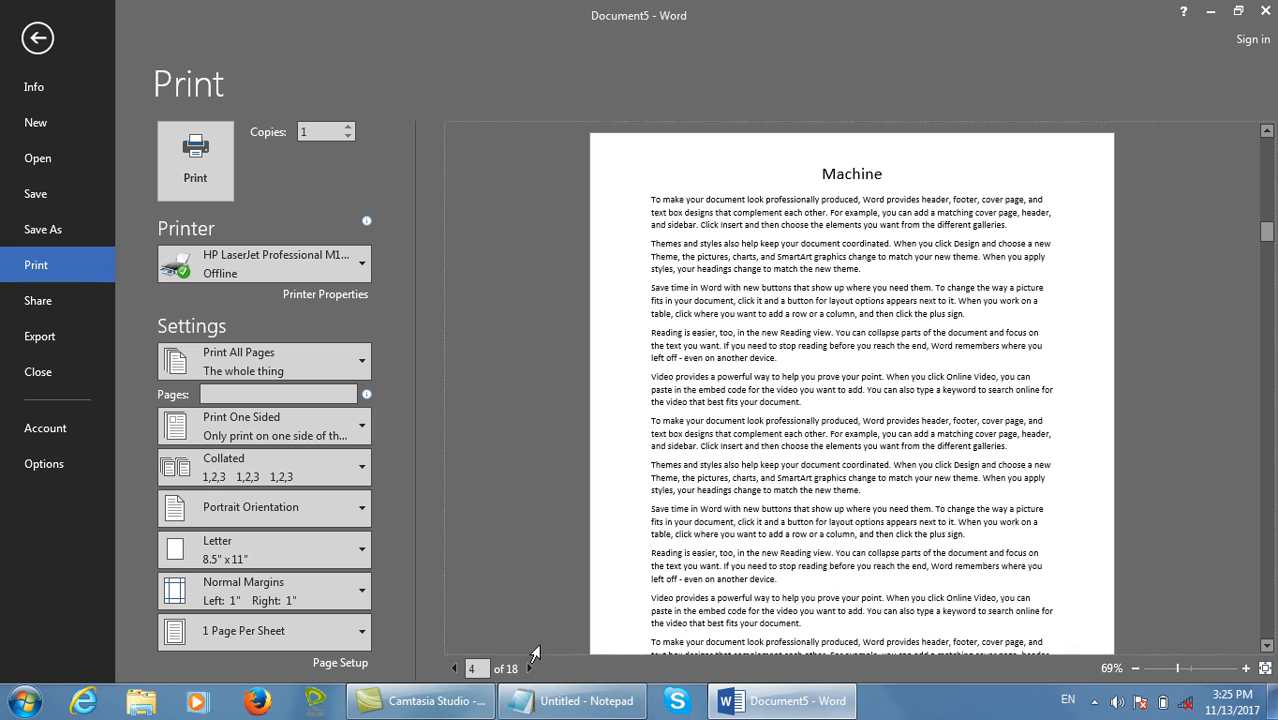
pyautogui.click(530, 669)
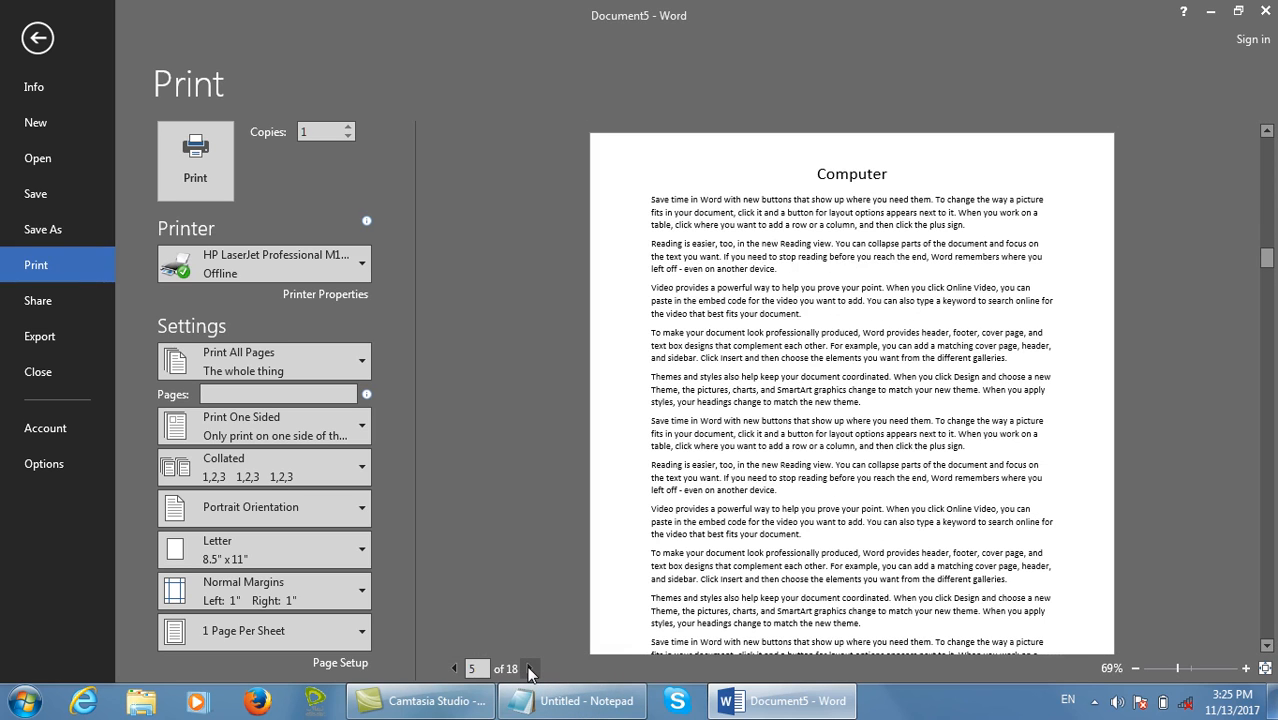
pyautogui.click(530, 669)
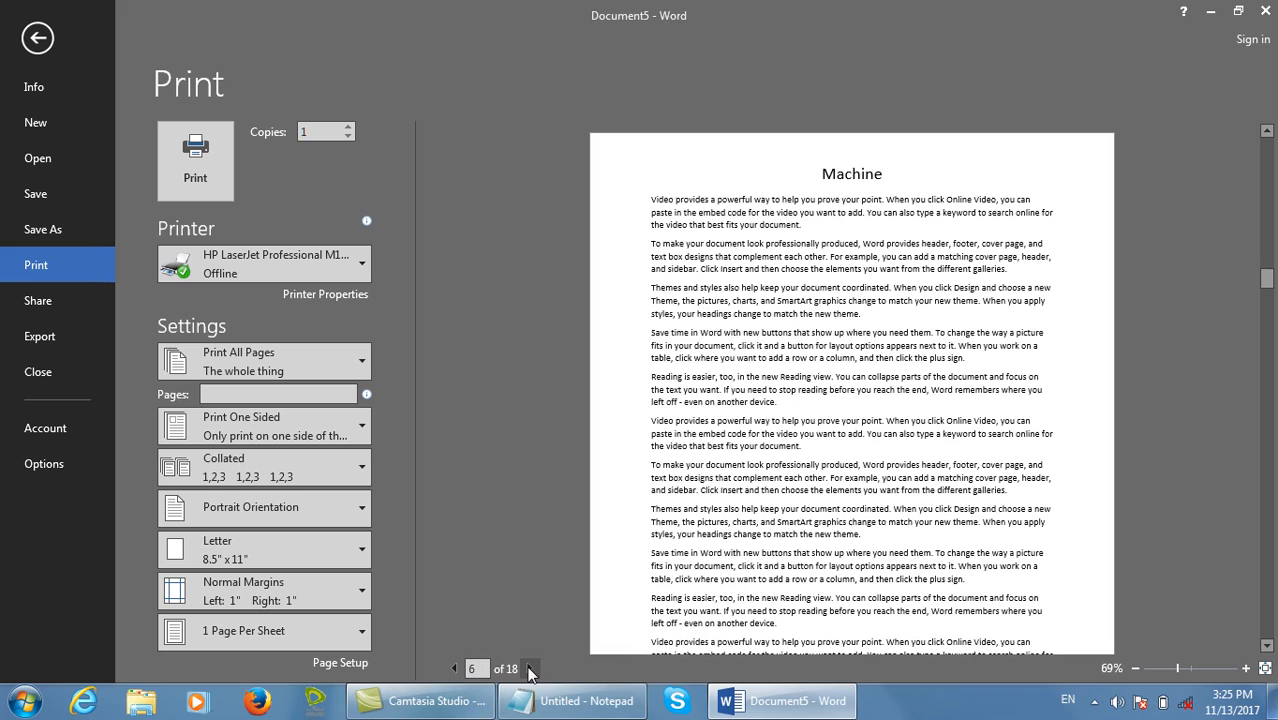
pyautogui.click(530, 669)
pyautogui.click(530, 669)
pyautogui.click(530, 669)
pyautogui.click(530, 669)
pyautogui.click(530, 669)
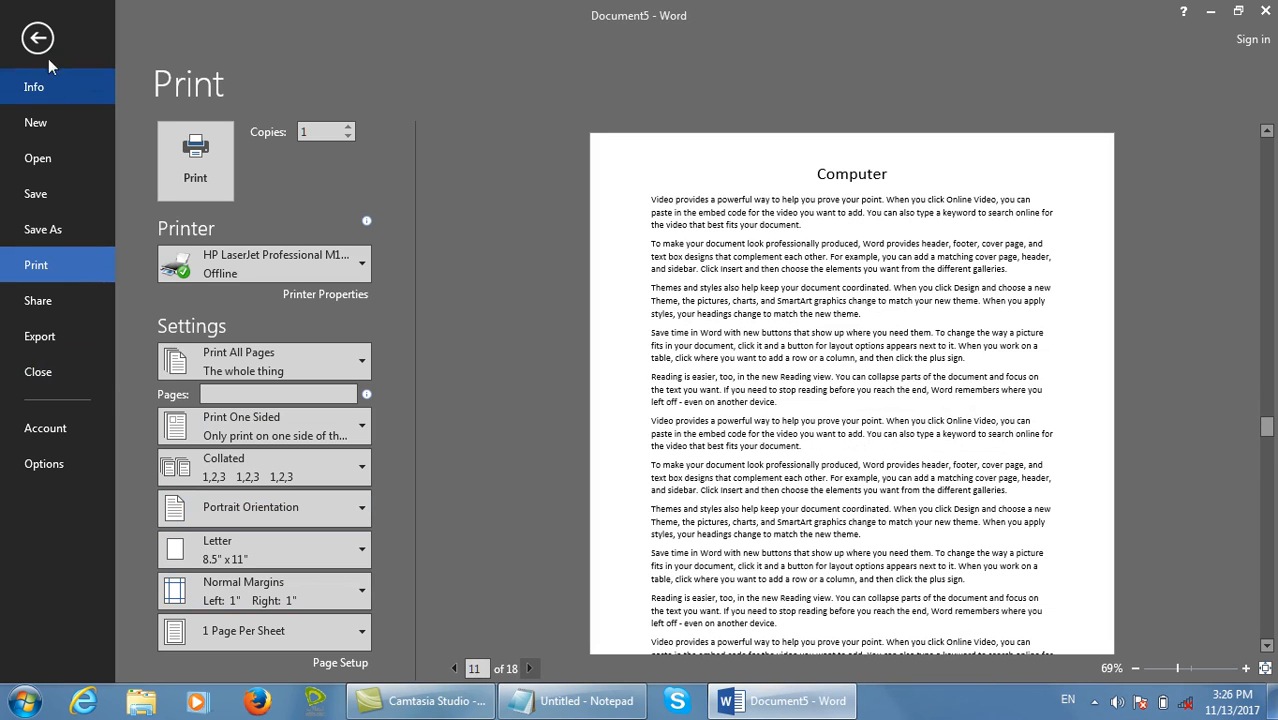
pyautogui.press('Escape')
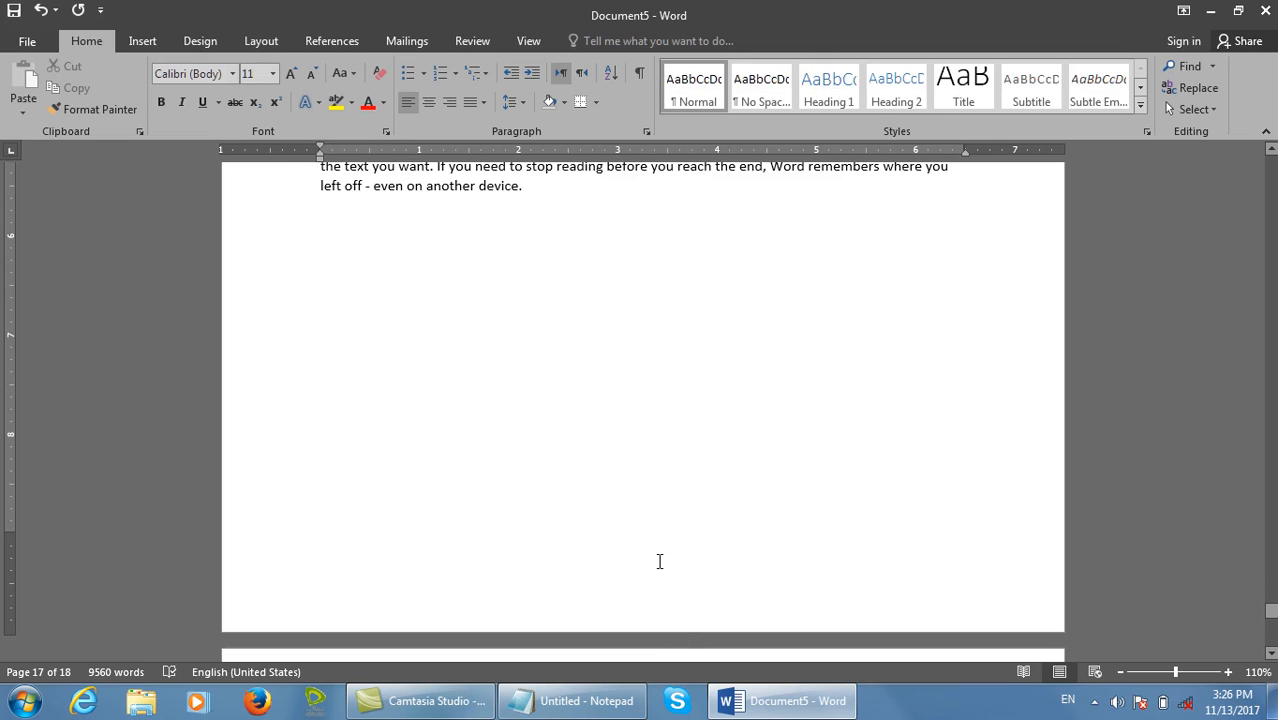
# Open and leave the page 17 footer, close the document and create a new blank one.
pyautogui.doubleClick(659, 566)
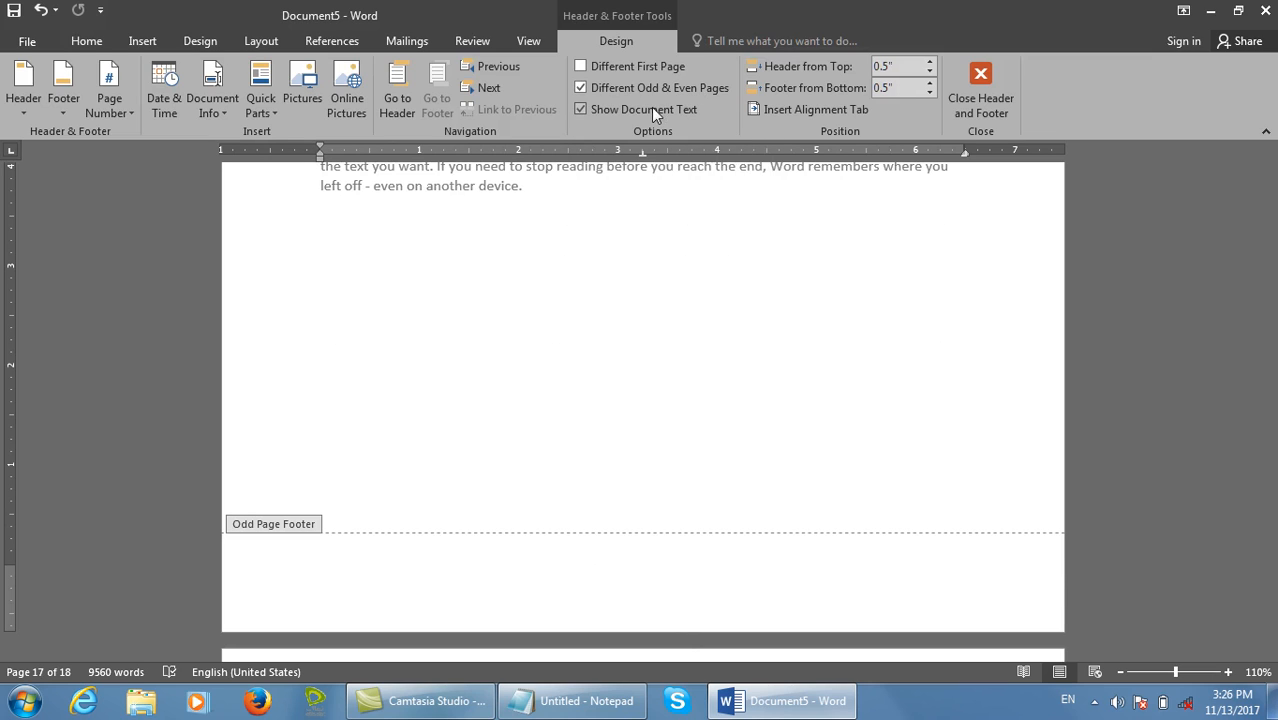
pyautogui.click(982, 91)
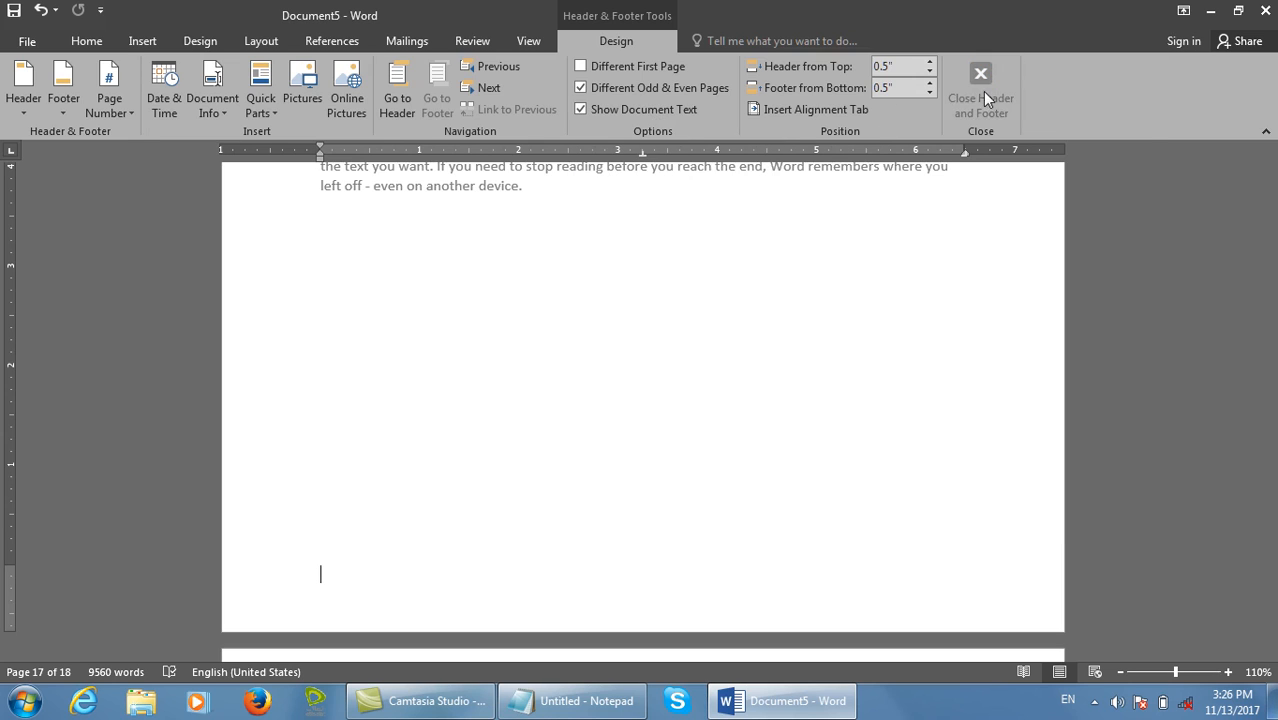
pyautogui.hotkey('alt', 'F4')
pyautogui.hotkey('ctrl', 'n')
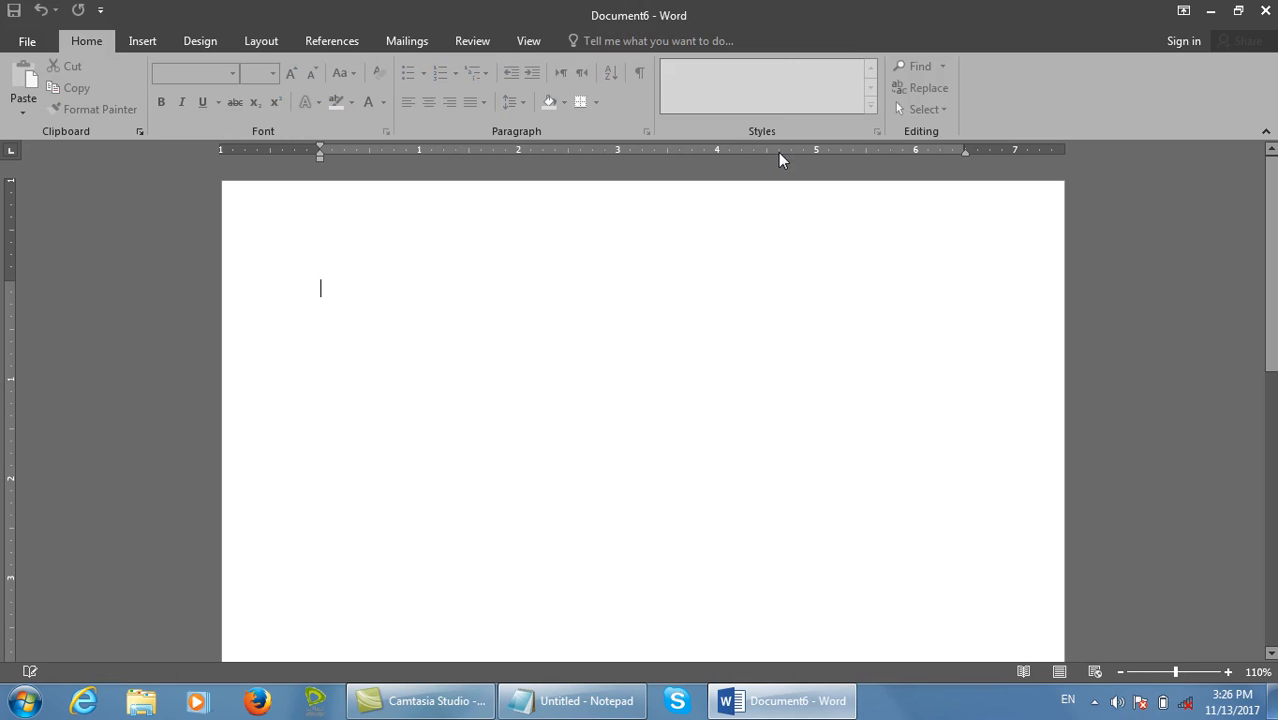
# Generate sample text with =rand(50) and go back to the start of the document.
pyautogui.write('=ran')
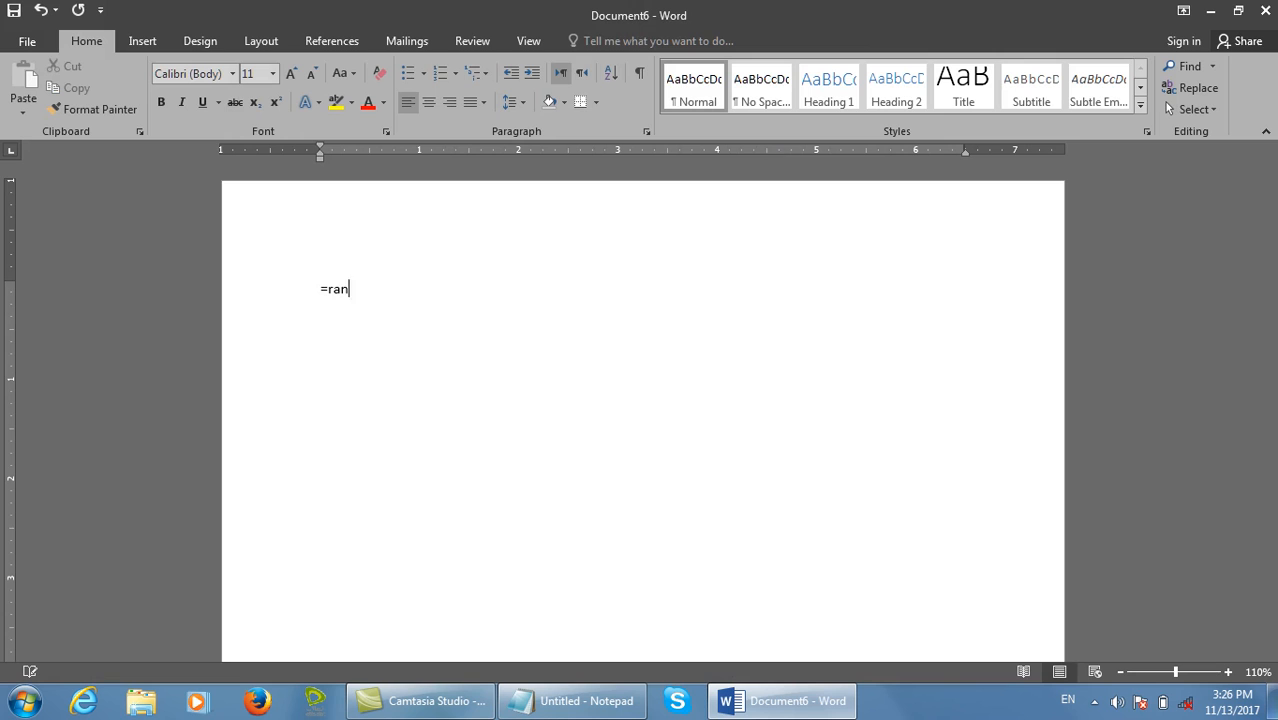
pyautogui.write('d(50)')
pyautogui.press('Return')
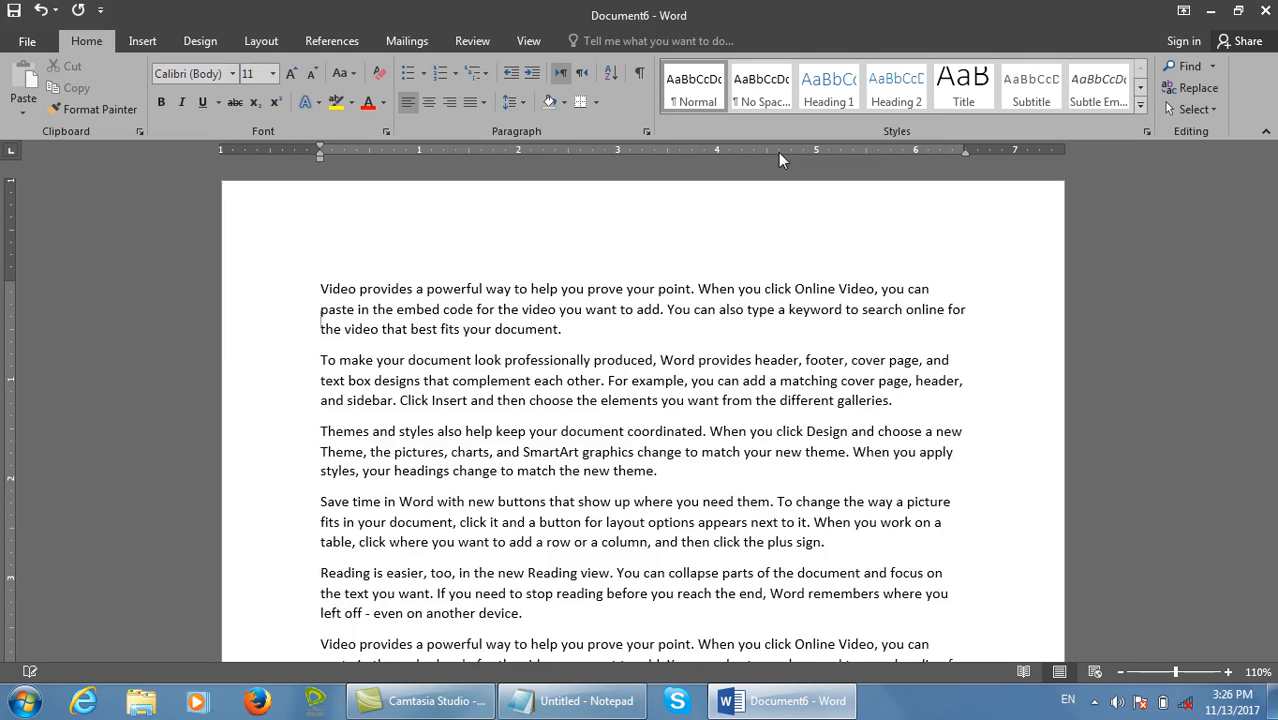
pyautogui.hotkey('ctrl', 'Home')
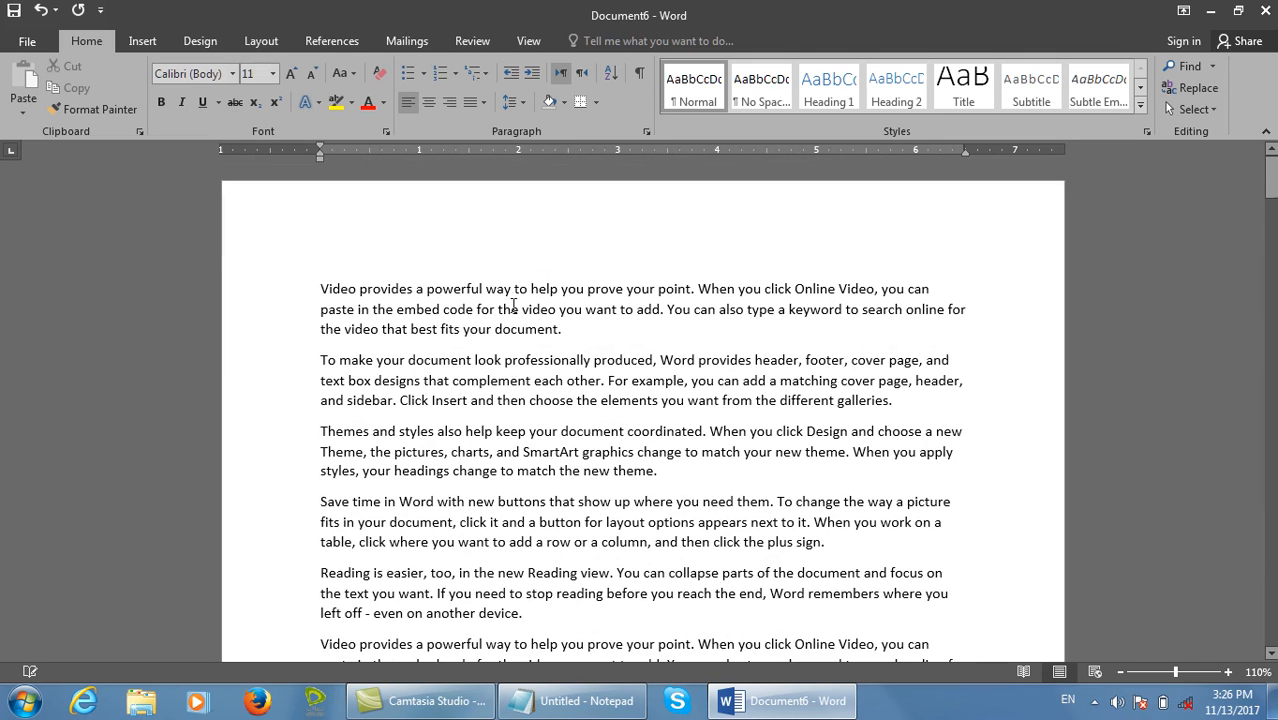
# Open the page 1 header and try to turn off Show Document Text while the header is empty.
pyautogui.doubleClick(581, 207)
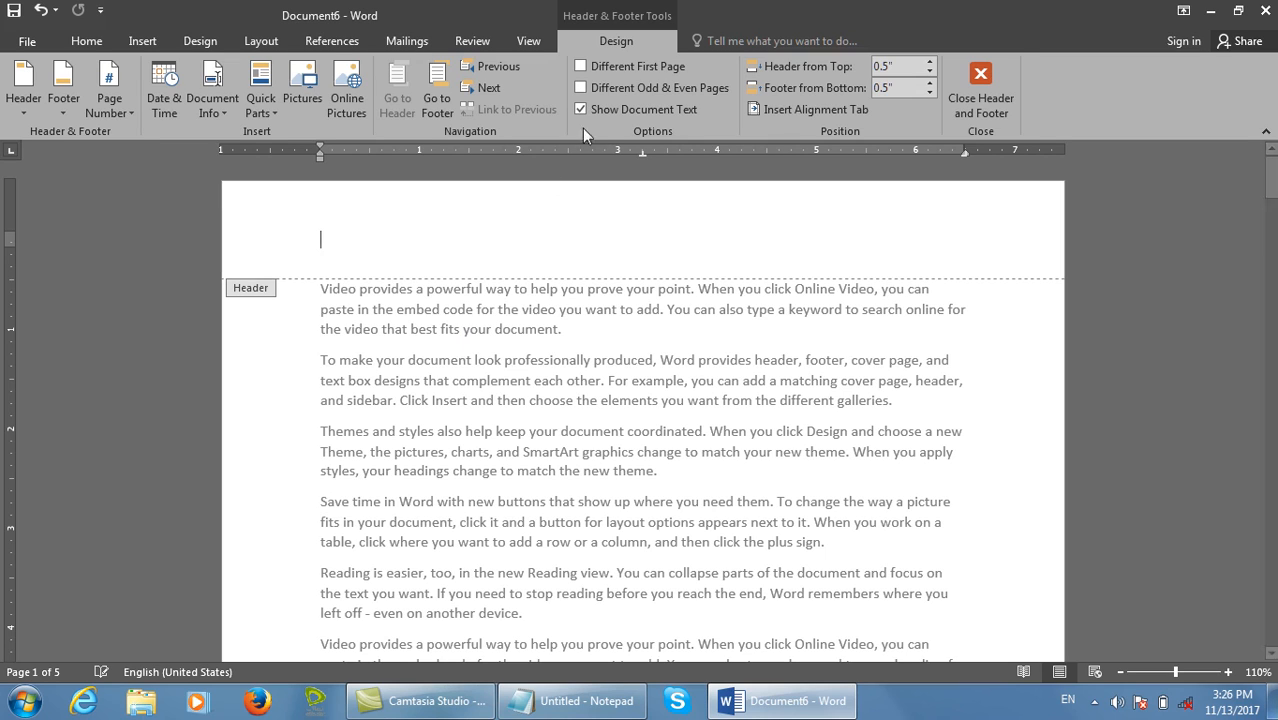
pyautogui.click(665, 110)
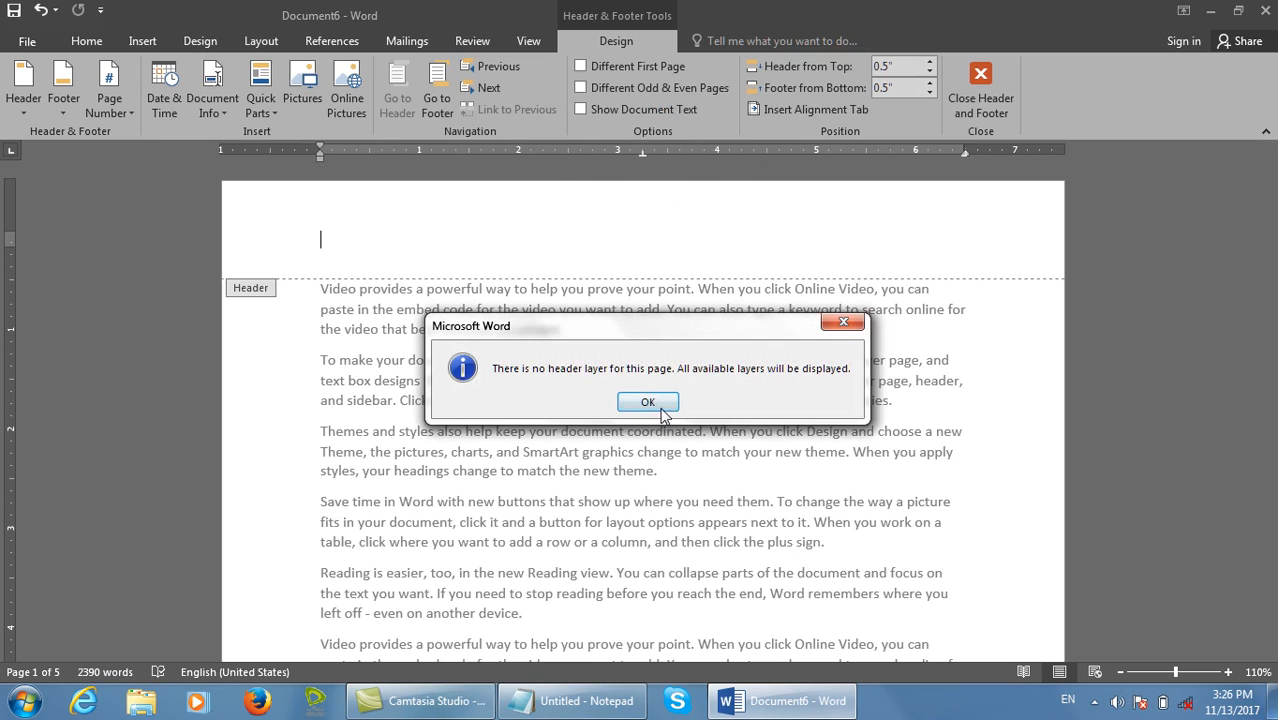
pyautogui.click(647, 410)
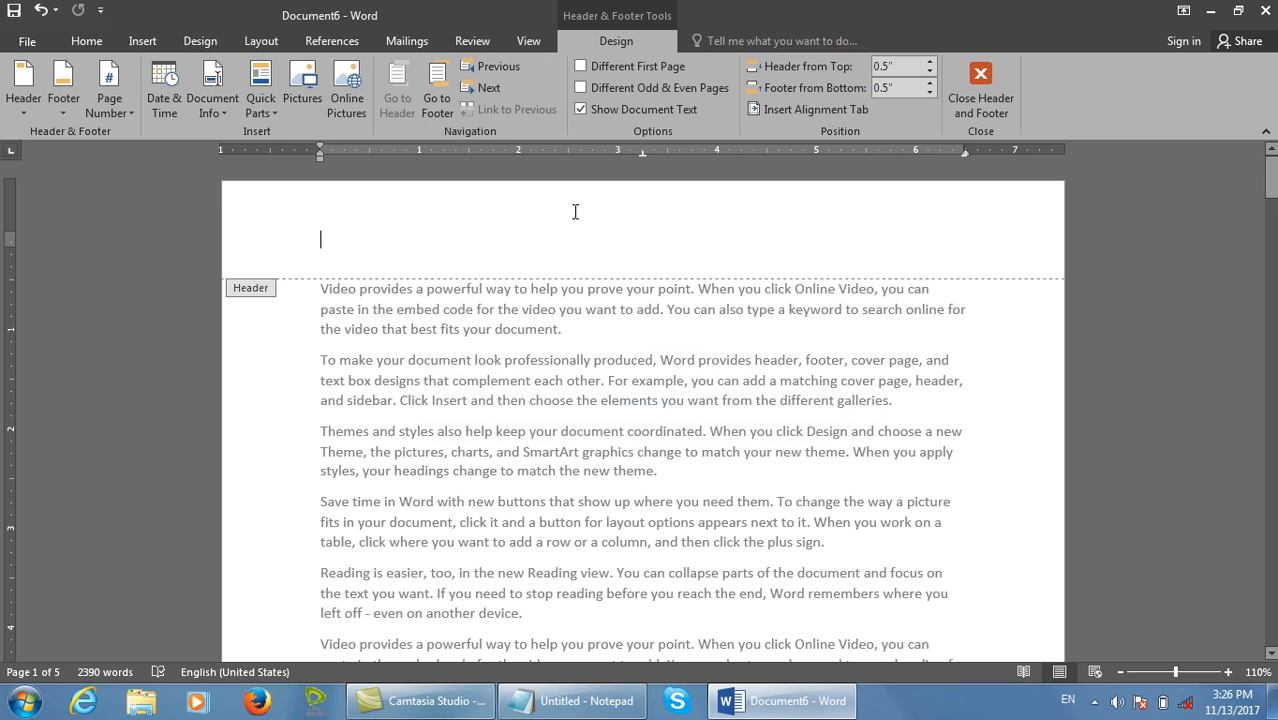
# Enter "Computer" as a centred, enlarged header and try to turn off Show Document Text.
pyautogui.write('Computer')
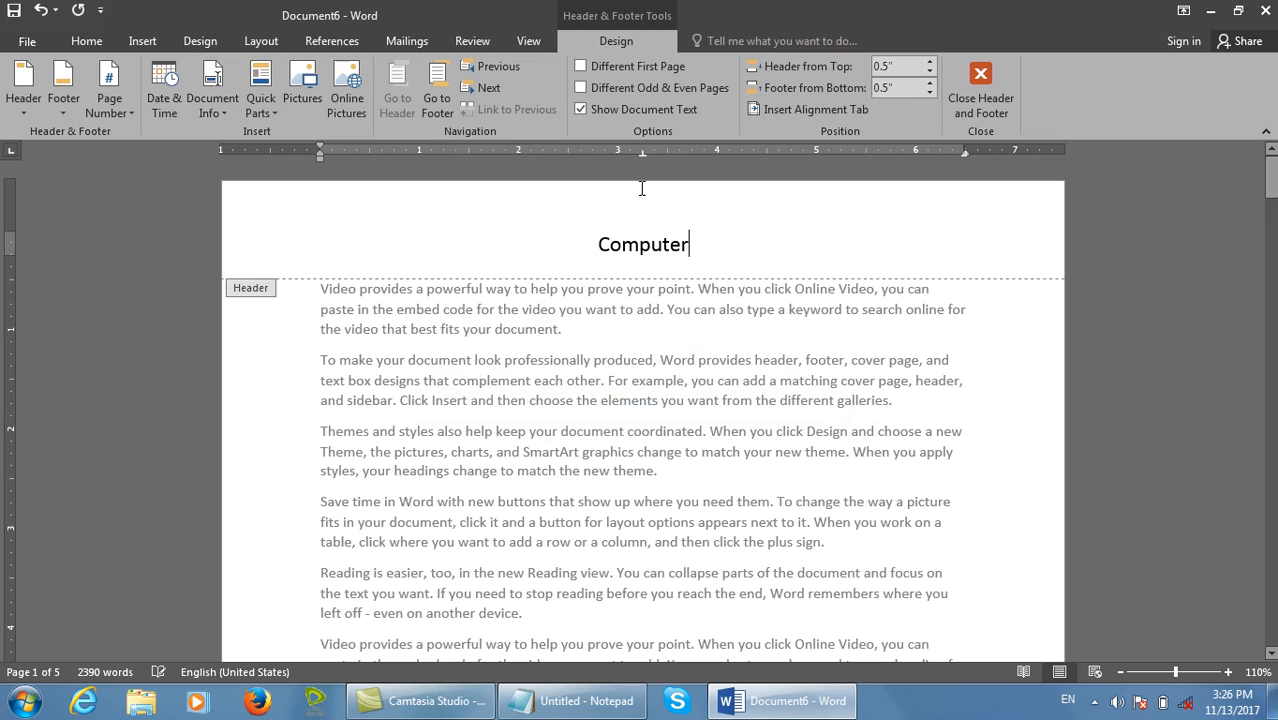
pyautogui.click(642, 109)
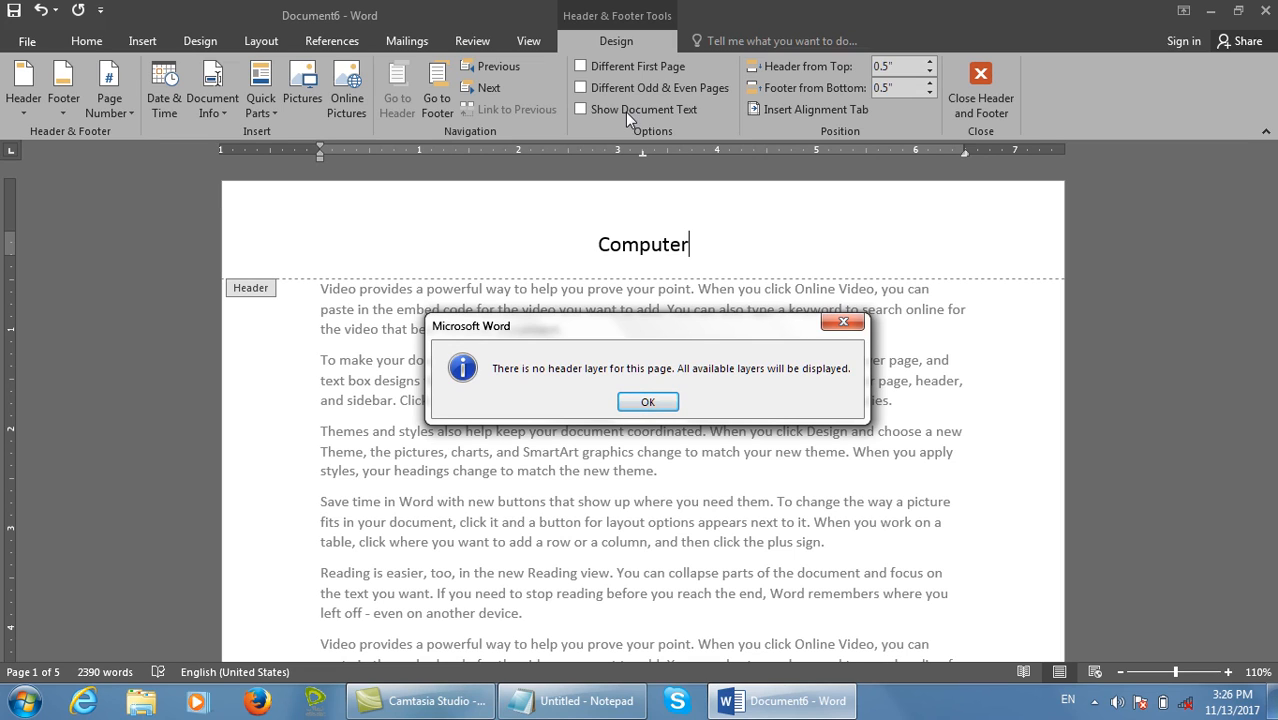
pyautogui.click(658, 400)
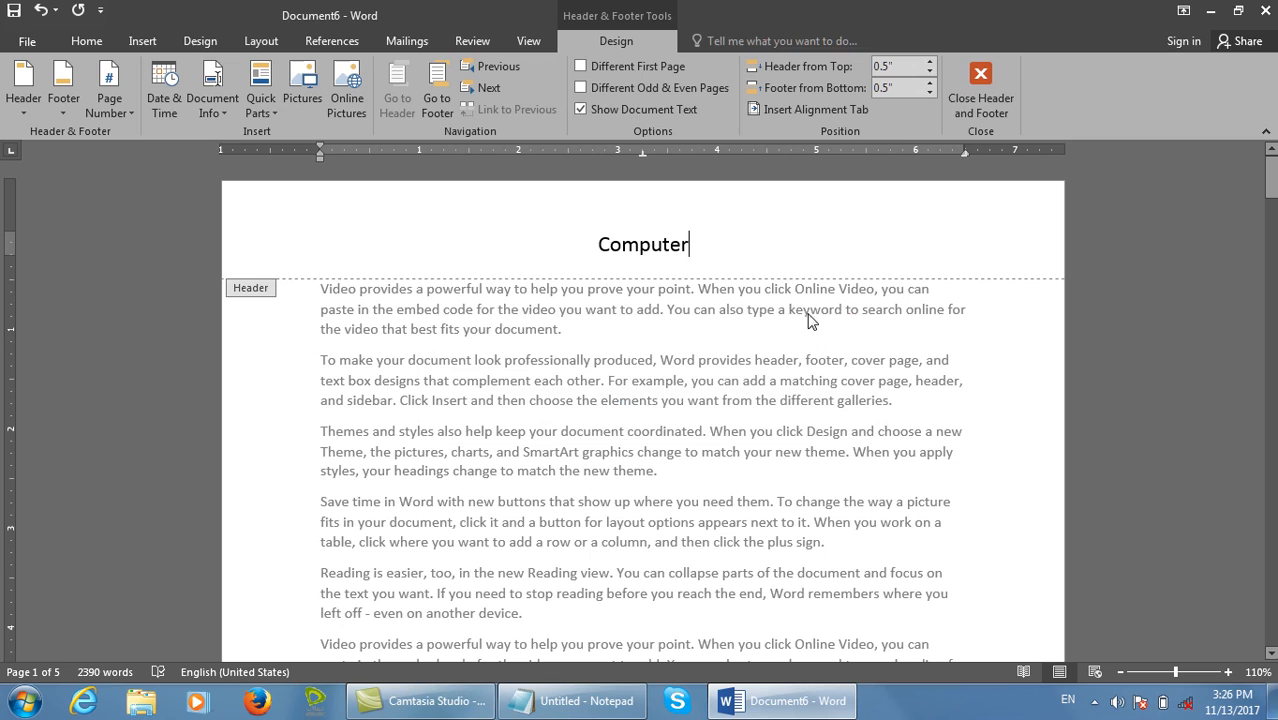
# Close and reopen the header, try again to hide the document text, and leave header editing.
pyautogui.click(981, 98)
pyautogui.doubleClick(665, 225)
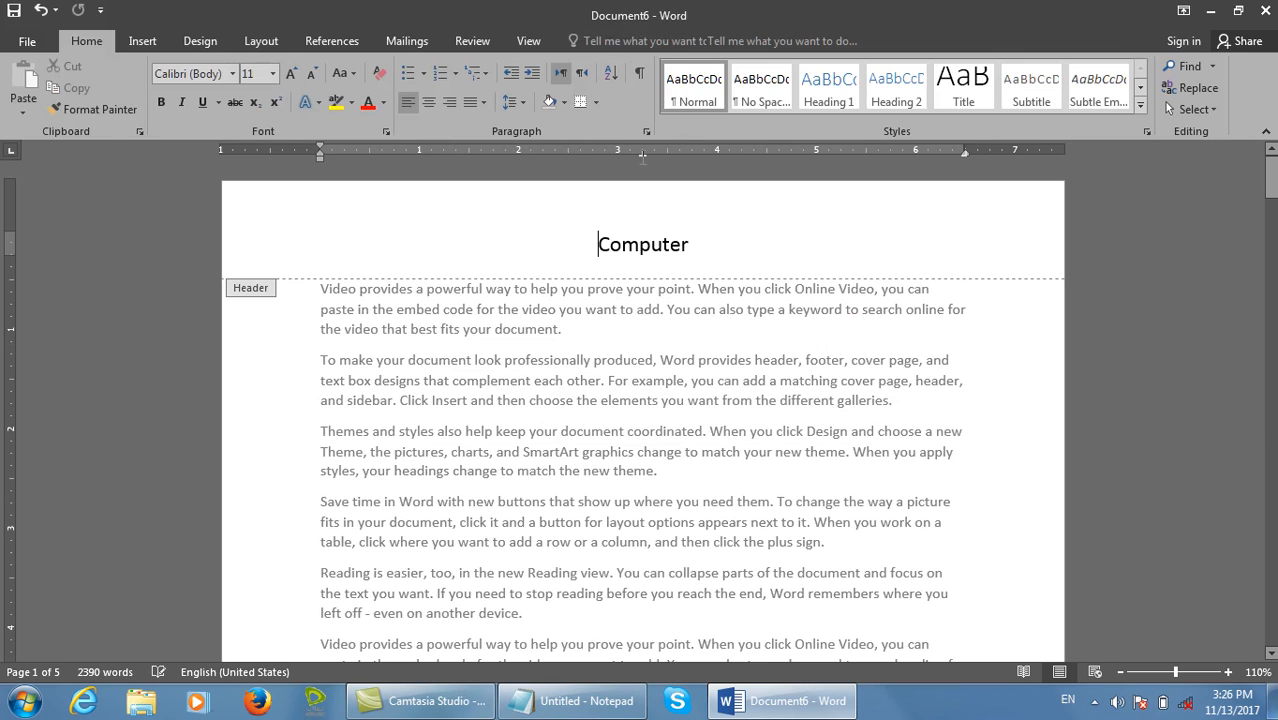
pyautogui.click(605, 108)
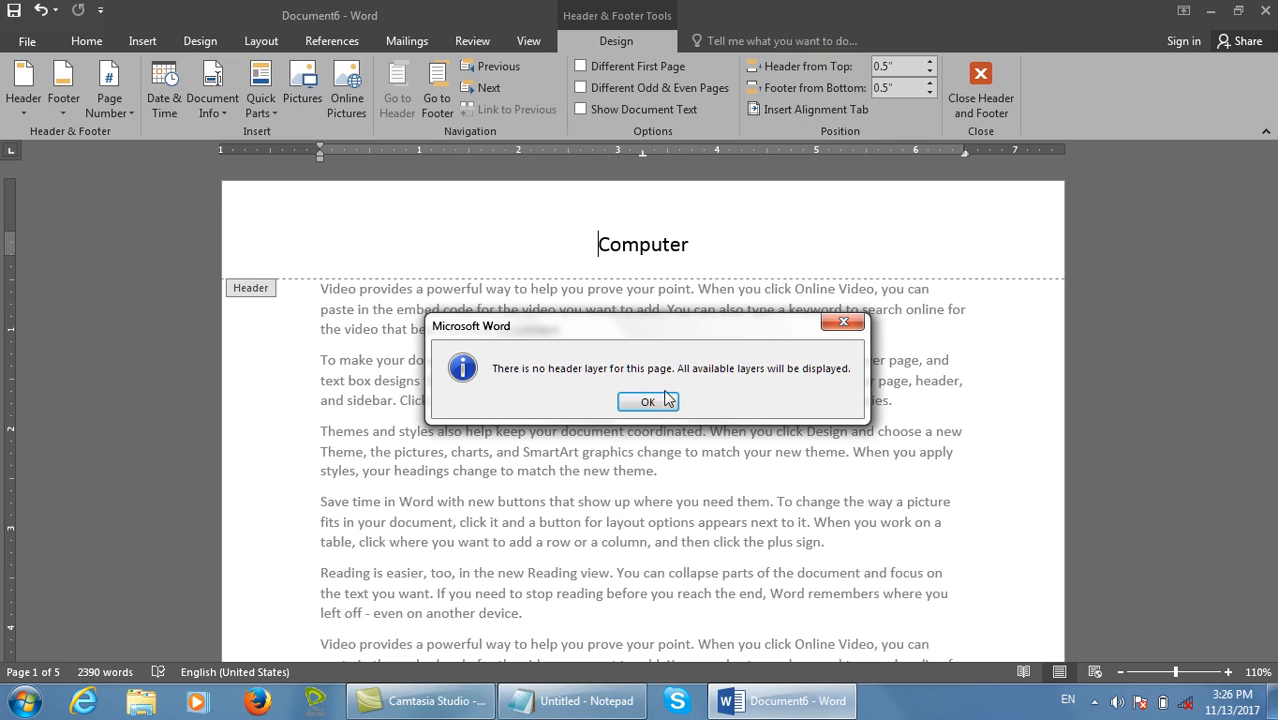
pyautogui.press('Return')
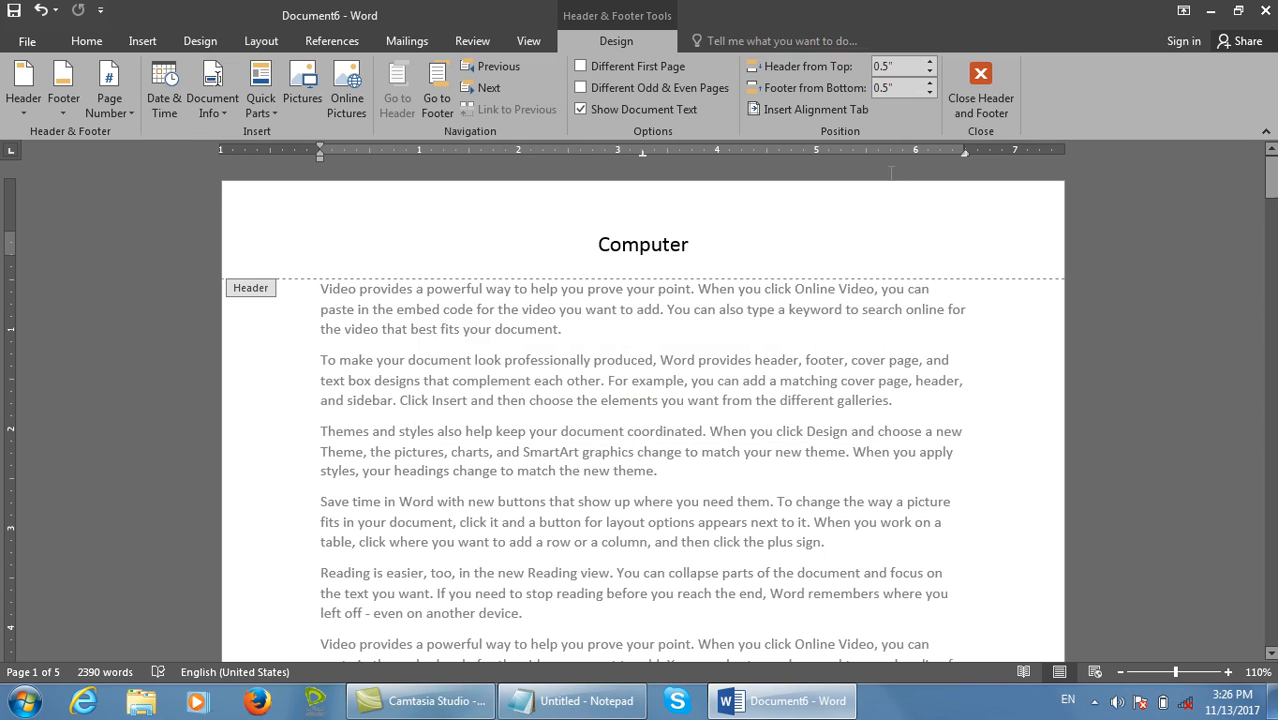
pyautogui.click(984, 89)
# Close the current document without saving it and create another blank document.
pyautogui.hotkey('ctrl', 'w')
pyautogui.press('n')
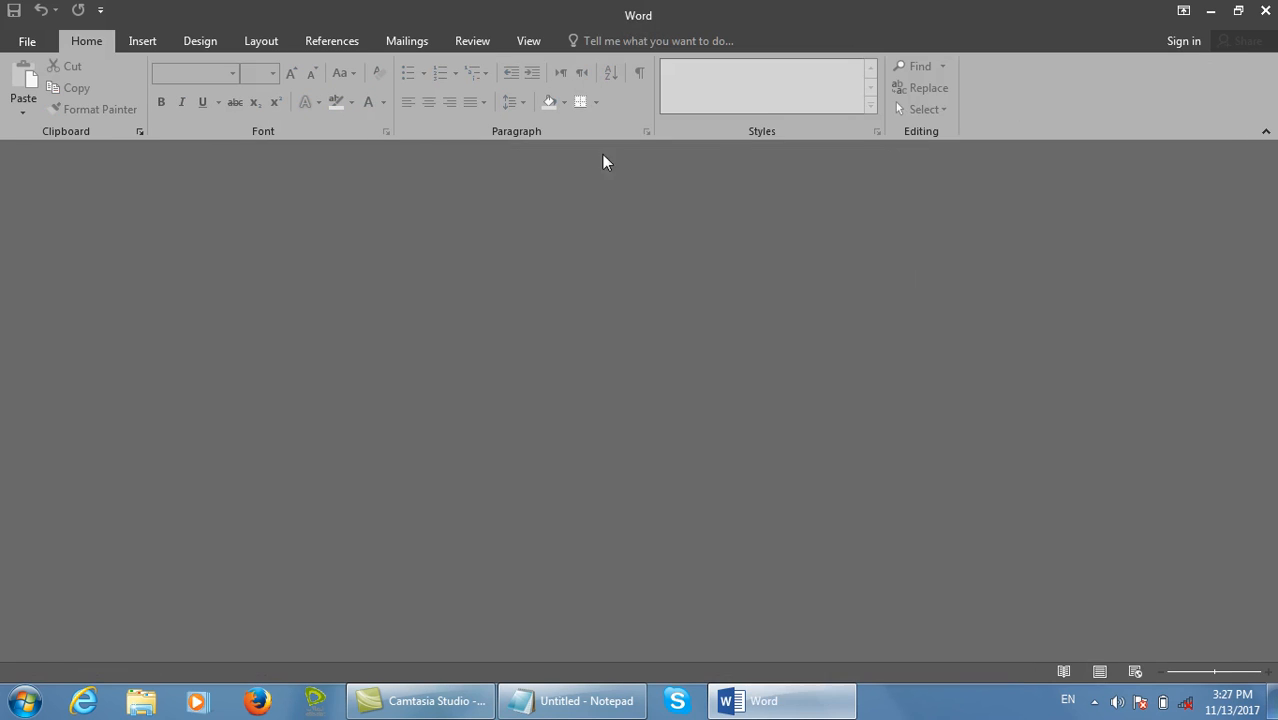
pyautogui.hotkey('ctrl', 'n')
# Turn off Show Document Text in the header, enter "Computer" as centred, enlarged header text, and close header editing.
pyautogui.doubleClick(521, 243)
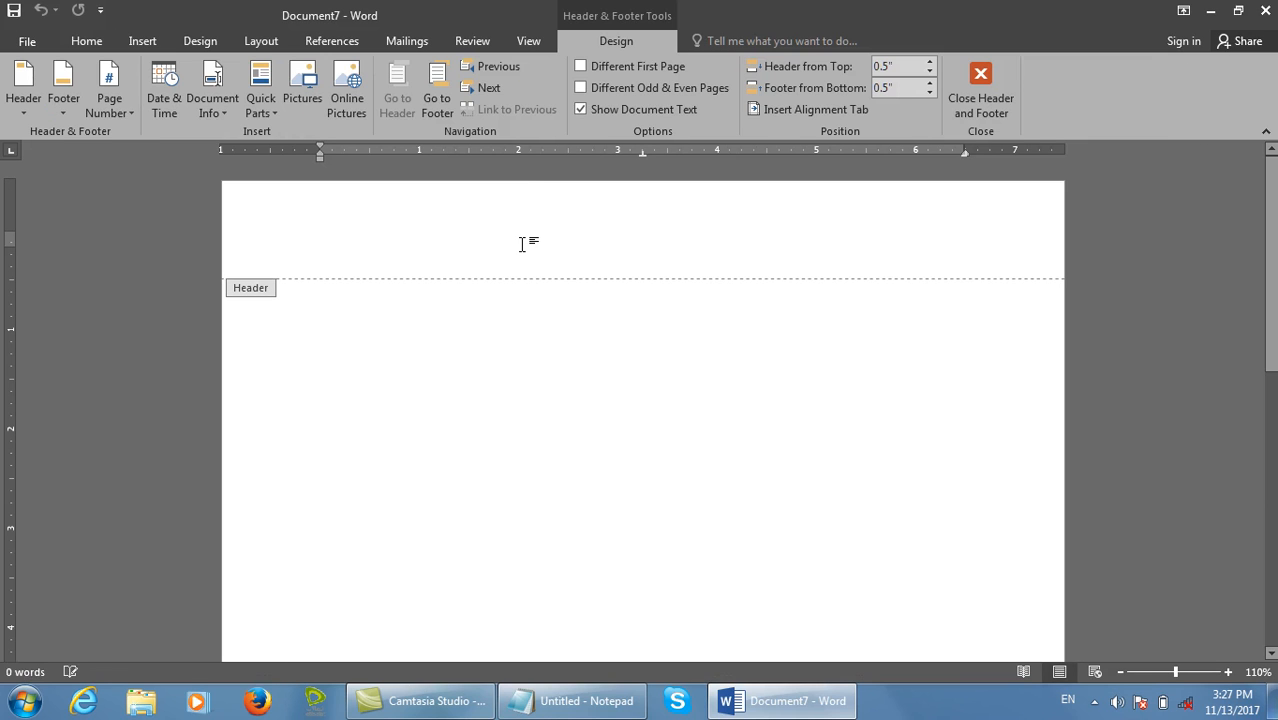
pyautogui.click(684, 112)
pyautogui.write('ccmputer')
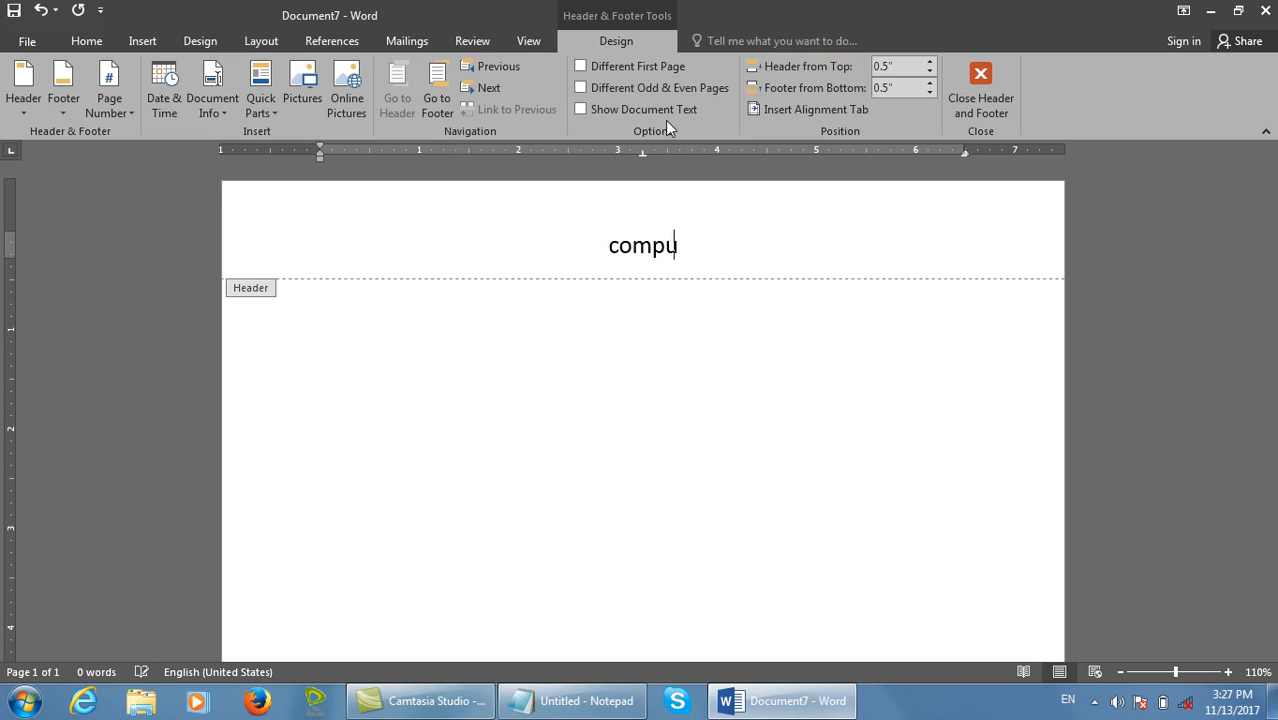
pyautogui.click(1003, 90)
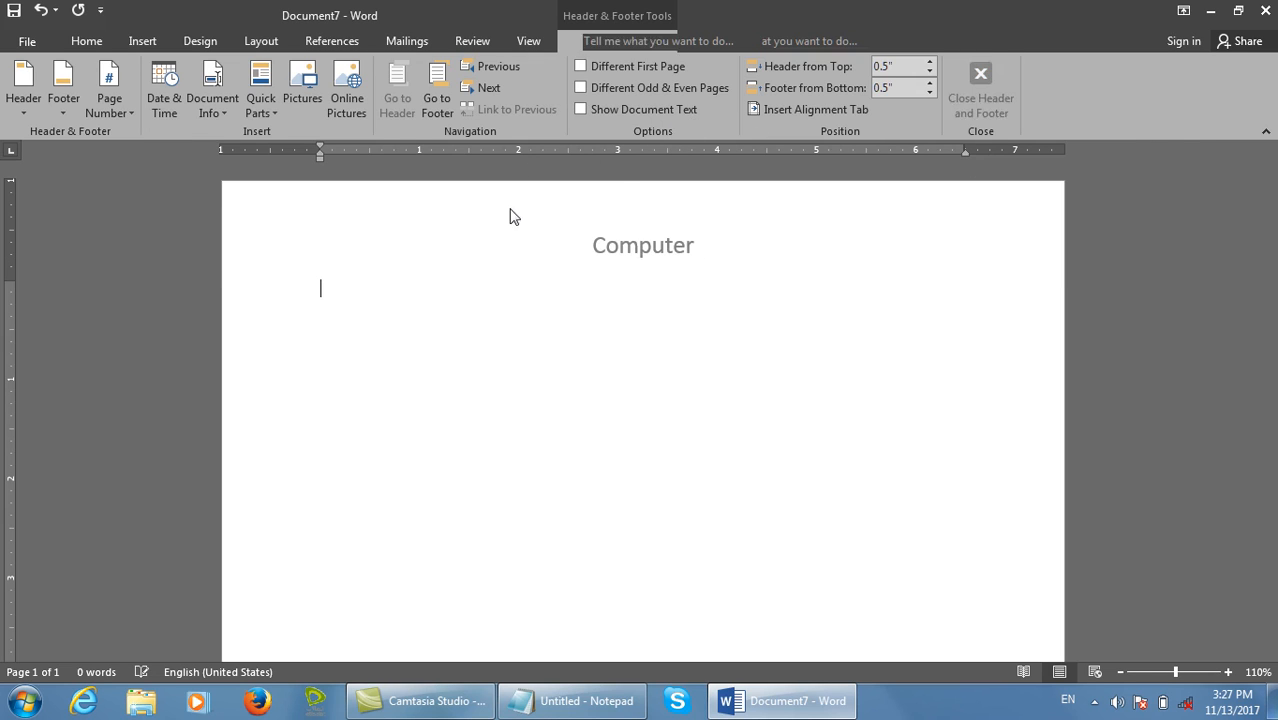
# Generate body text with =rand() and turn off Show Document Text in the header before closing header editing.
pyautogui.write('=rand()')
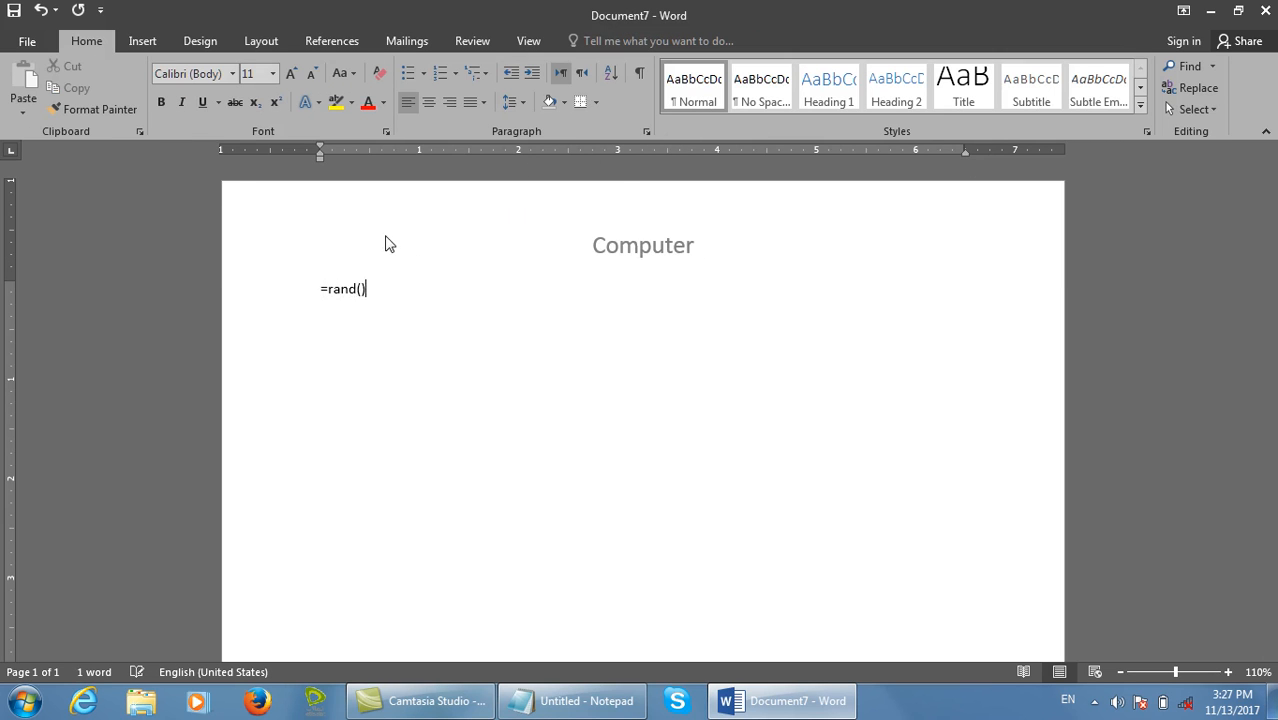
pyautogui.press('Return')
pyautogui.click(631, 252)
pyautogui.doubleClick(631, 252)
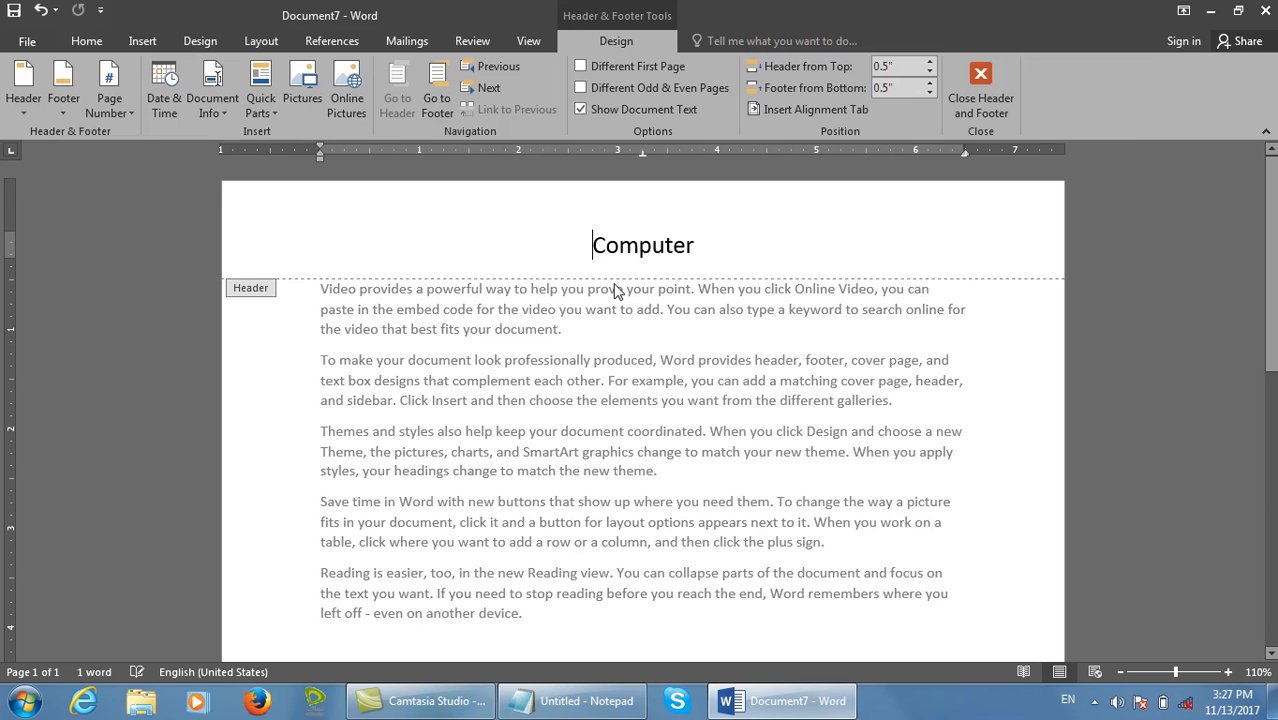
pyautogui.click(669, 114)
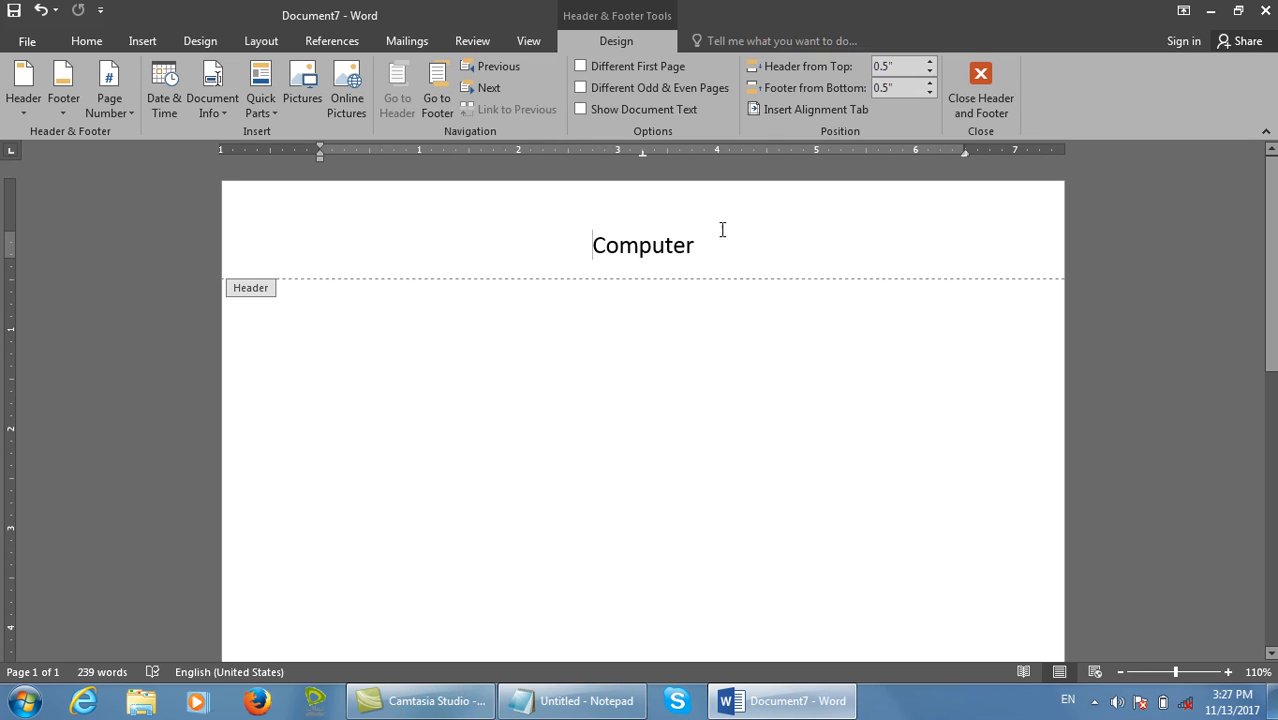
pyautogui.click(1000, 93)
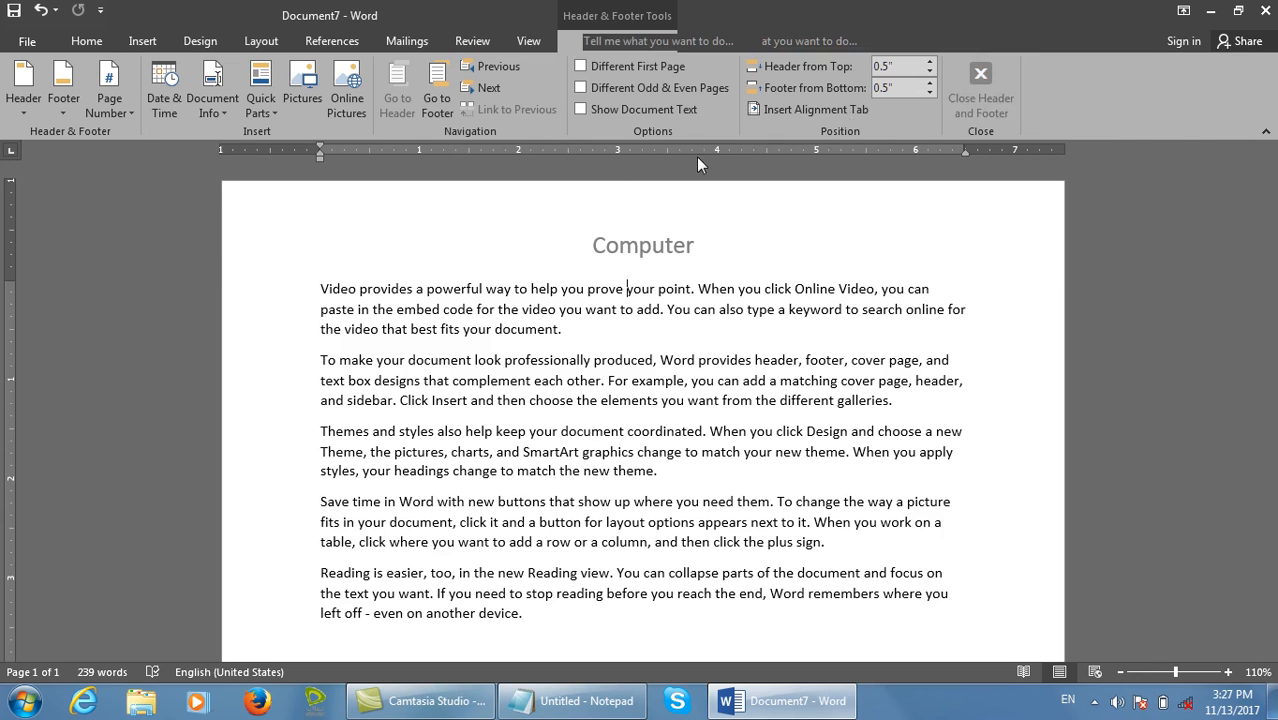
# Reopen the header for editing and turn Show Document Text back on.
pyautogui.doubleClick(657, 250)
pyautogui.click(622, 114)
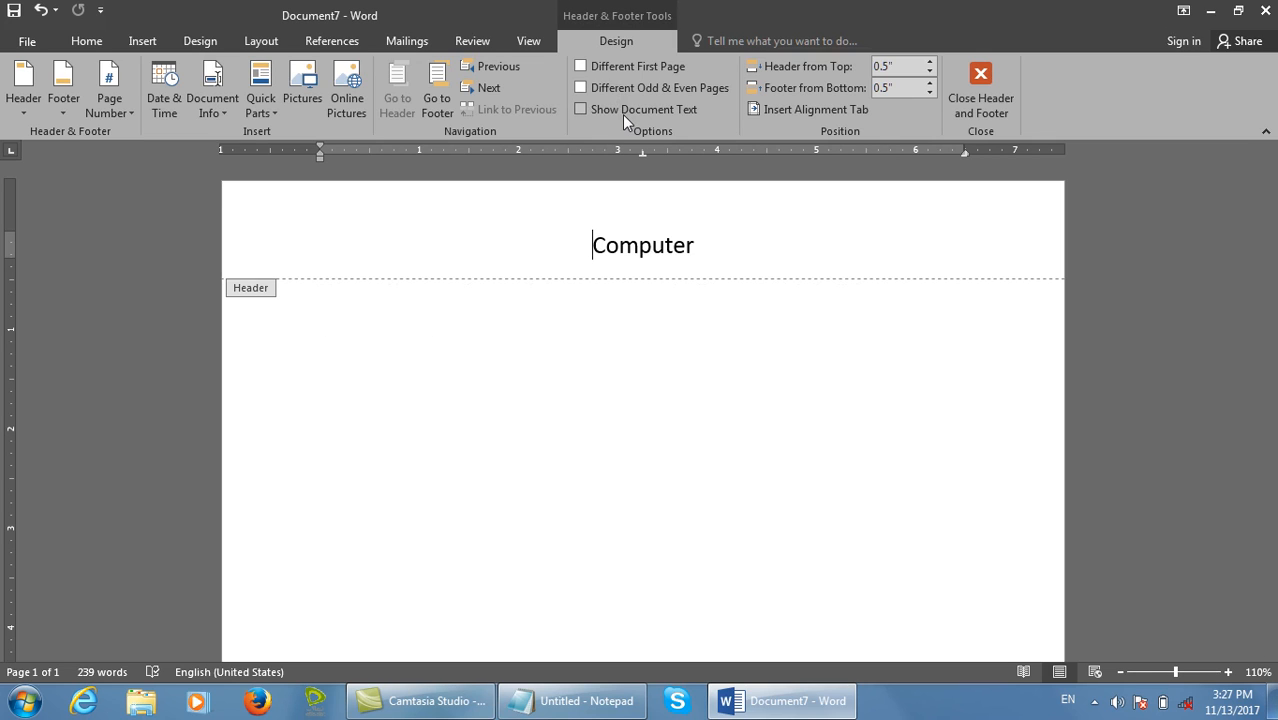
pyautogui.click(622, 114)
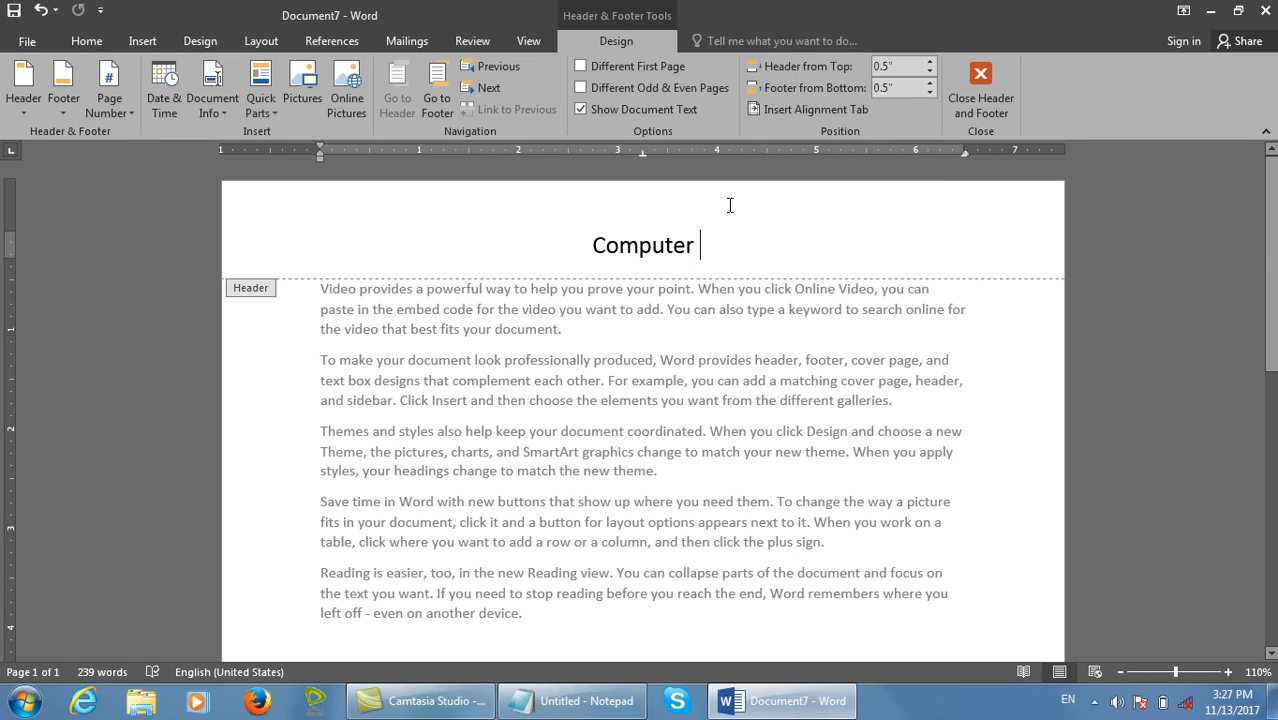
# Adjust the header's distance from the top of the page to 1".
pyautogui.click(929, 61)
pyautogui.click(929, 61)
pyautogui.click(929, 61)
pyautogui.click(929, 72)
pyautogui.click(929, 72)
pyautogui.click(929, 72)
pyautogui.click(929, 72)
pyautogui.click(929, 72)
pyautogui.click(929, 72)
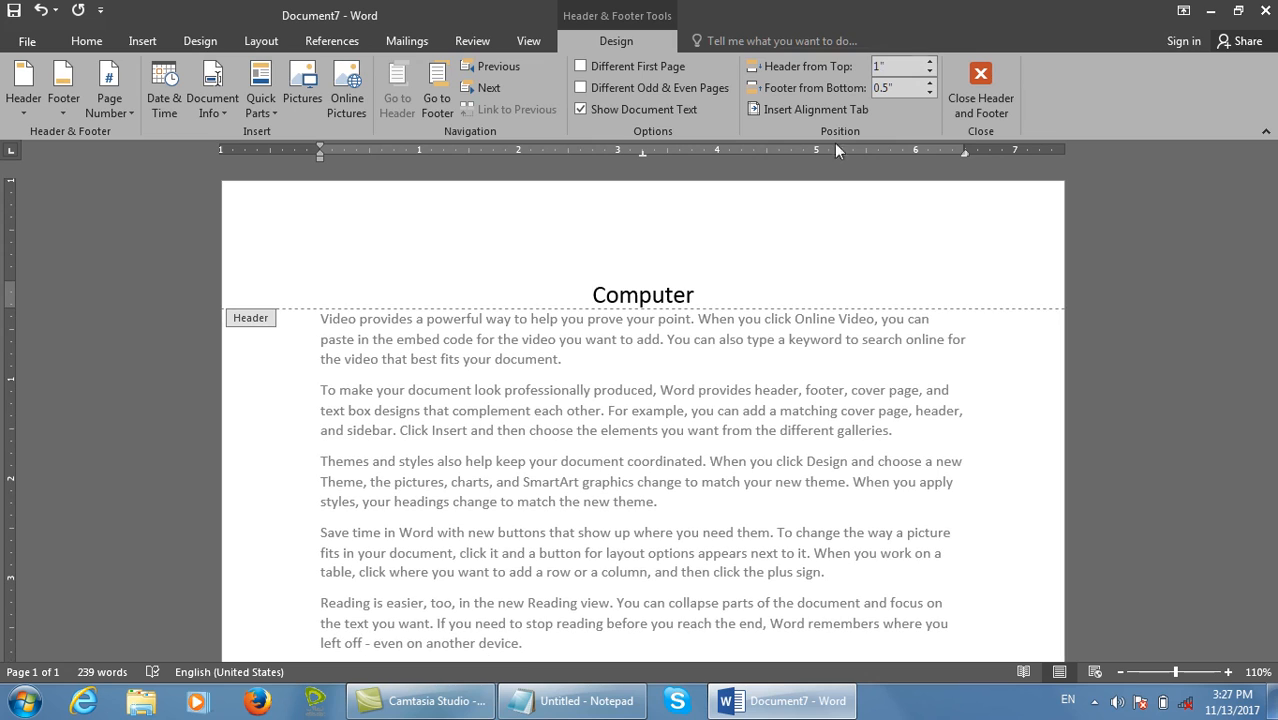
# Switch to the footer and raise its distance from the bottom of the page to 1.5".
pyautogui.click(449, 84)
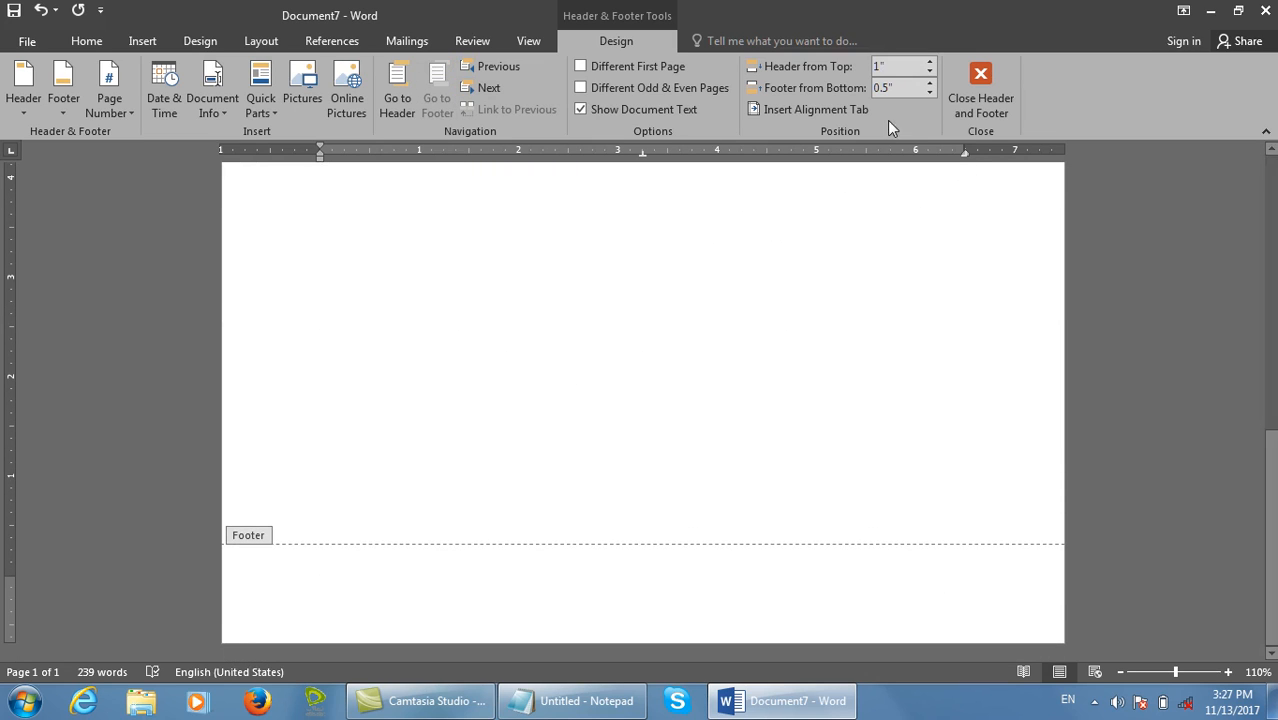
pyautogui.click(929, 83)
pyautogui.click(929, 83)
pyautogui.click(929, 83)
pyautogui.click(929, 83)
pyautogui.click(929, 83)
pyautogui.click(929, 83)
pyautogui.click(929, 83)
pyautogui.click(929, 83)
pyautogui.click(929, 83)
pyautogui.click(929, 83)
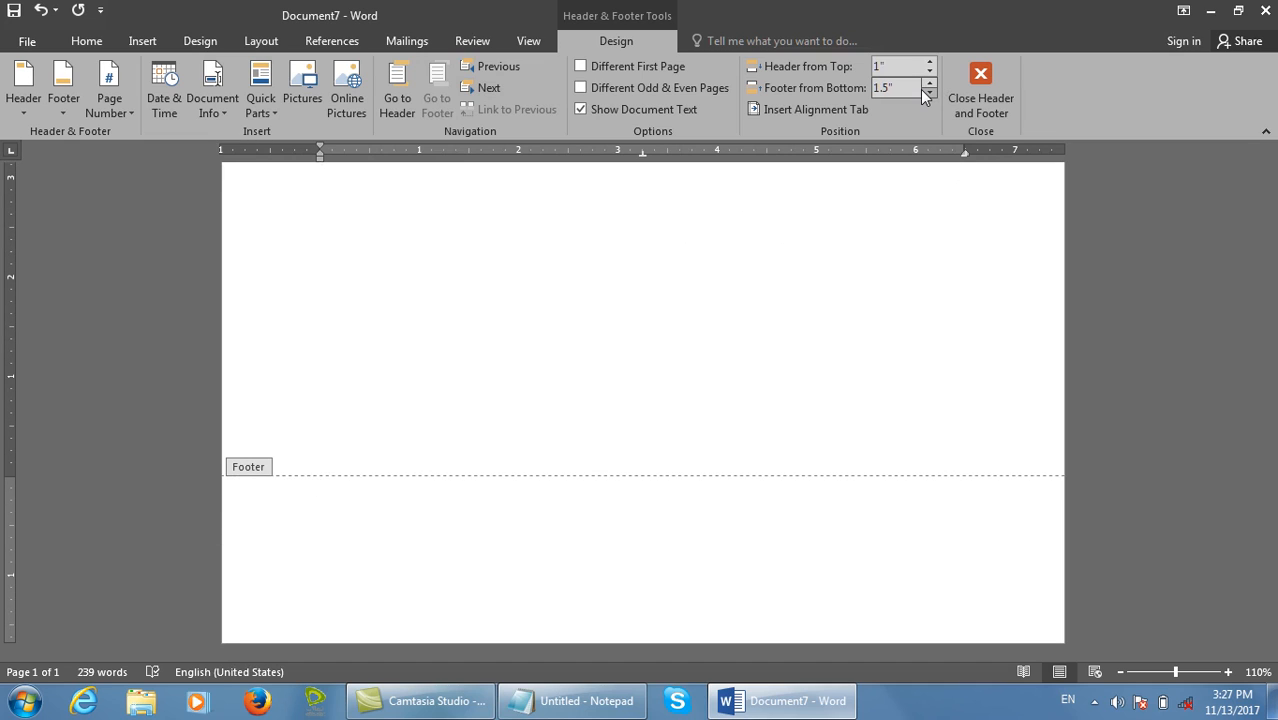
# Reduce the footer's distance from the bottom to 1" and close header and footer editing.
pyautogui.click(921, 90)
pyautogui.click(921, 90)
pyautogui.click(921, 90)
pyautogui.click(921, 90)
pyautogui.click(921, 90)
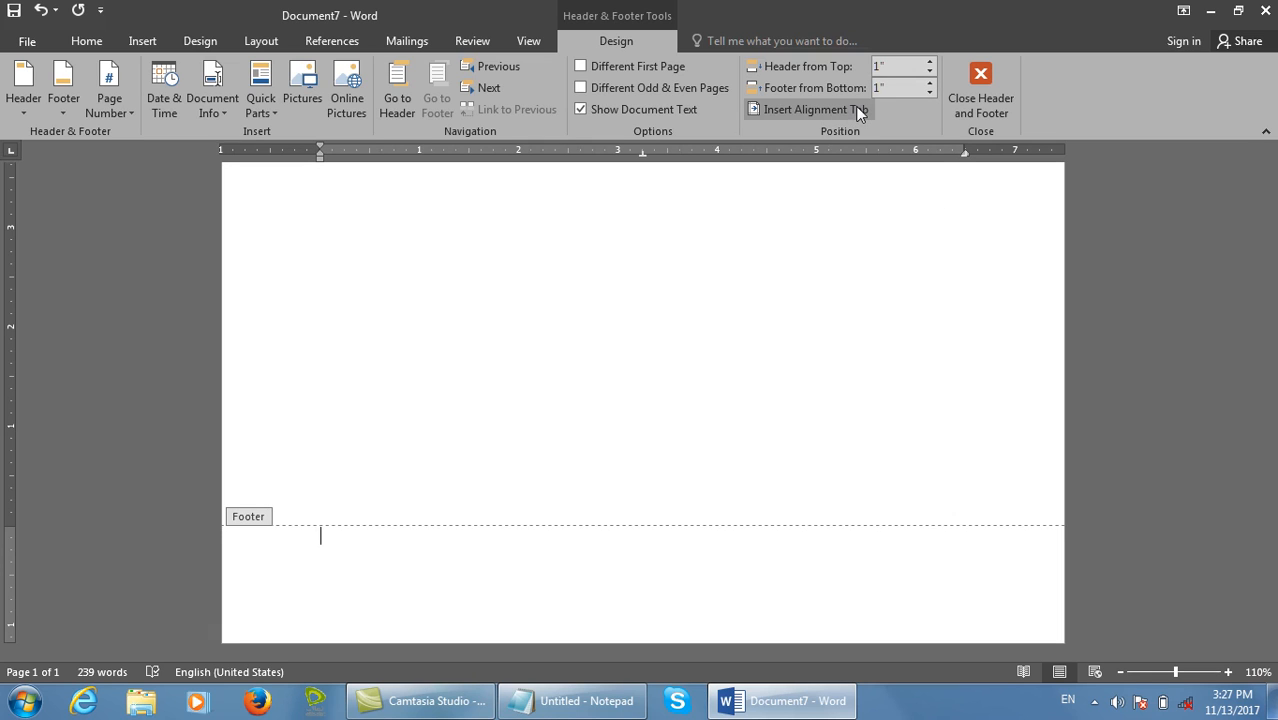
pyautogui.click(998, 112)
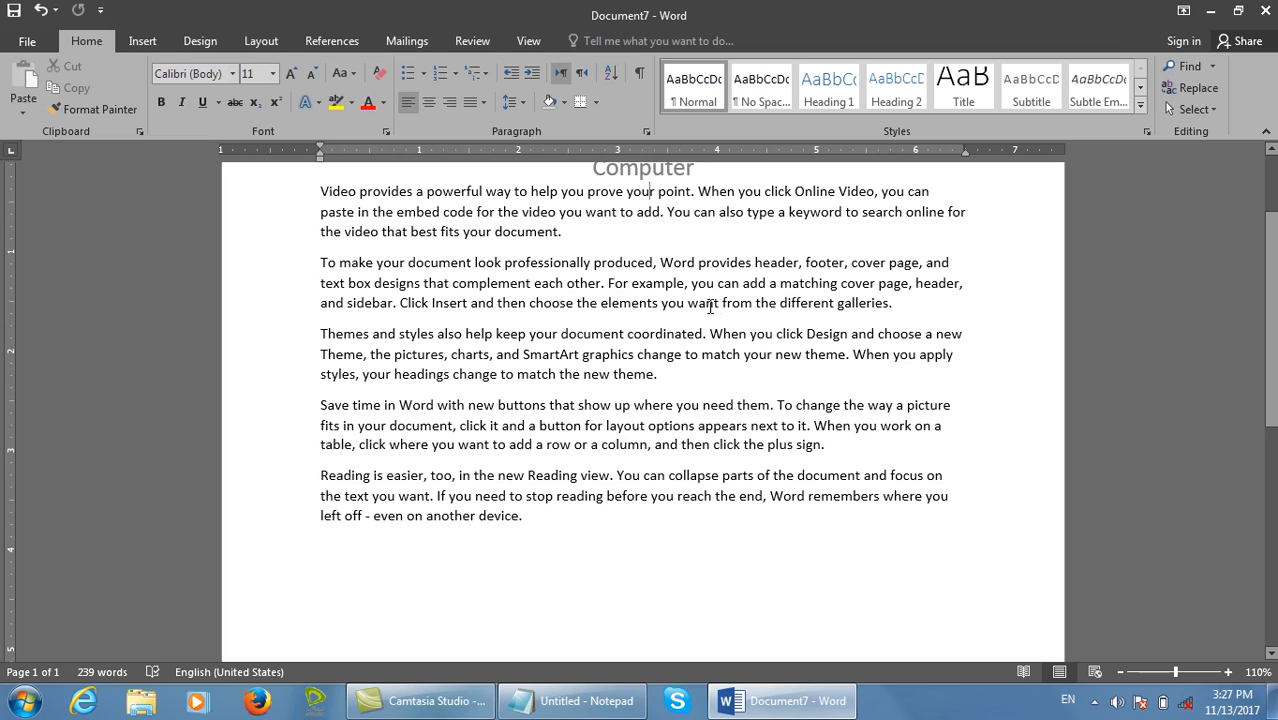
# Close the document without saving it and create a new blank document.
pyautogui.hotkey('ctrl', 'w')
pyautogui.press('n')
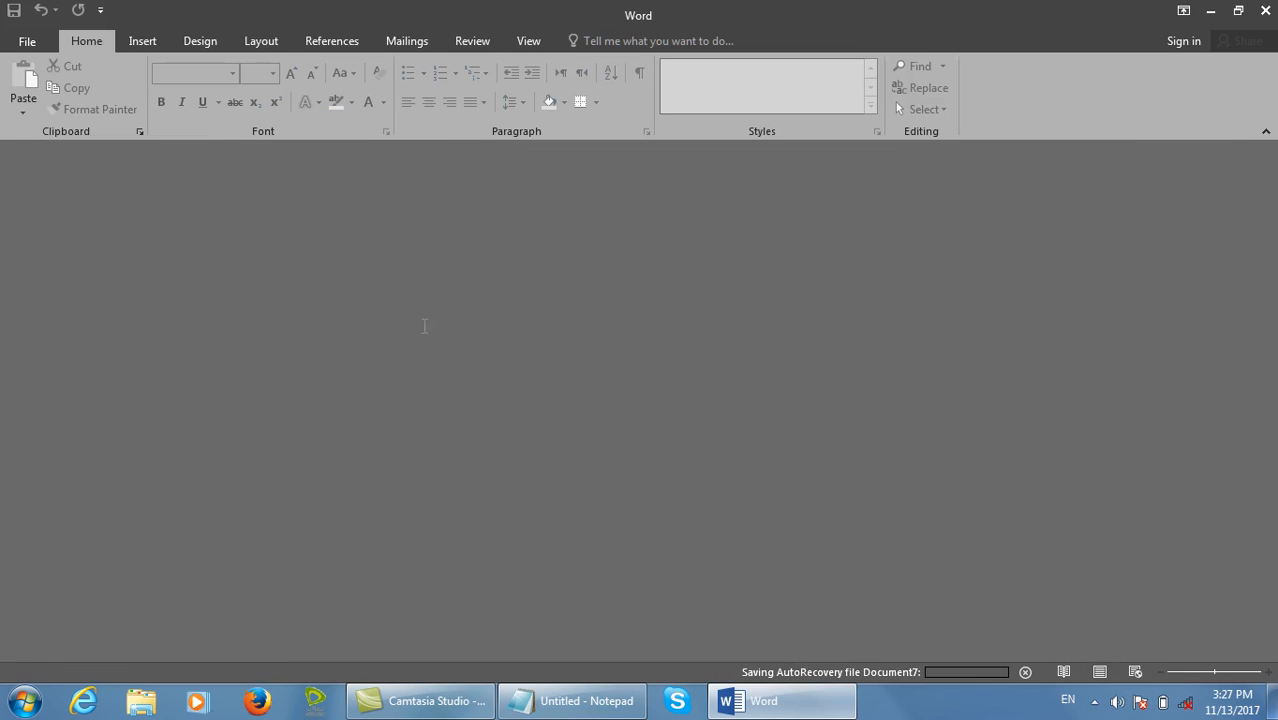
pyautogui.hotkey('ctrl', 'n')
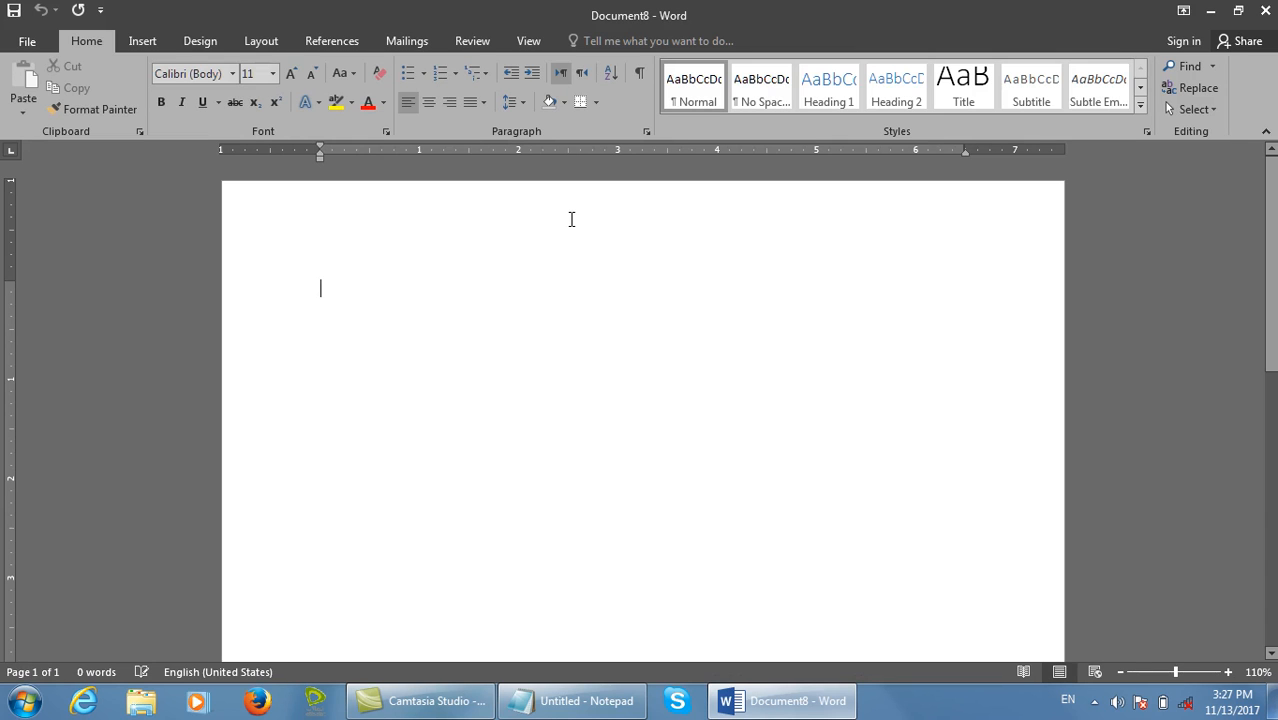
# Try Center alignment and leader style 2 for an alignment tab in the header, cancel it, and close header editing.
pyautogui.doubleClick(571, 219)
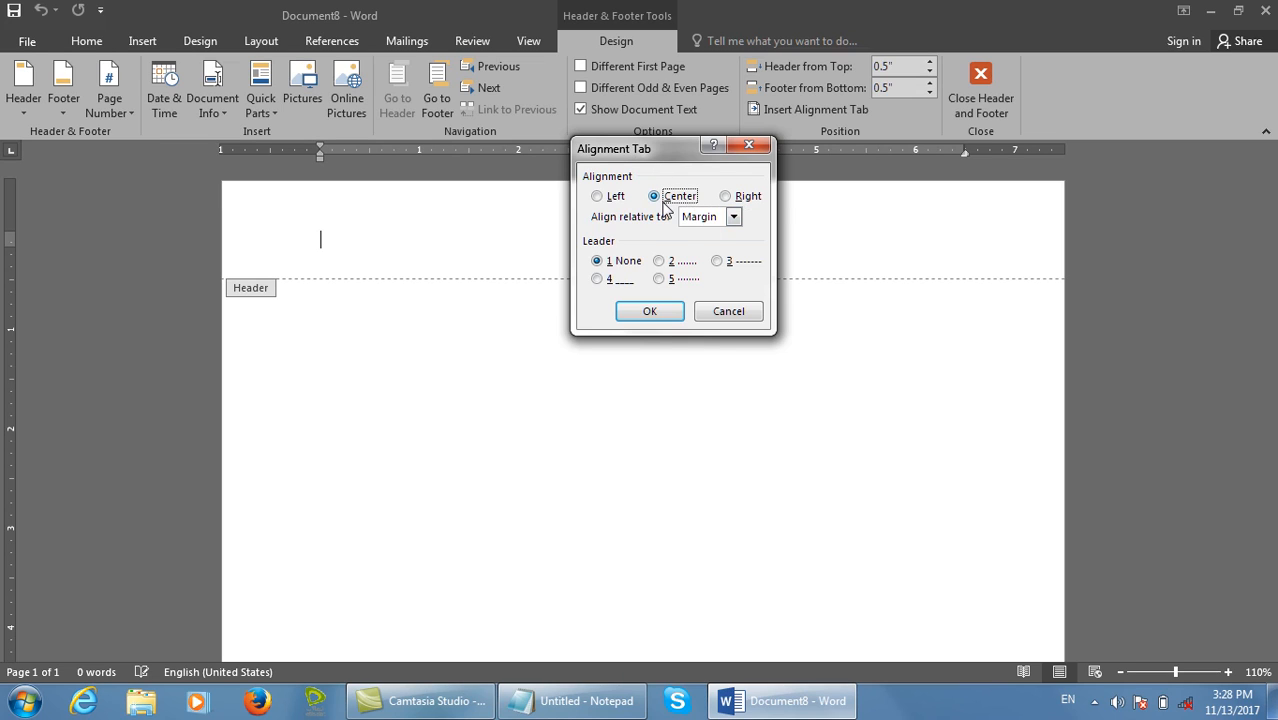
pyautogui.click(612, 198)
pyautogui.click(740, 200)
pyautogui.click(660, 199)
pyautogui.click(690, 222)
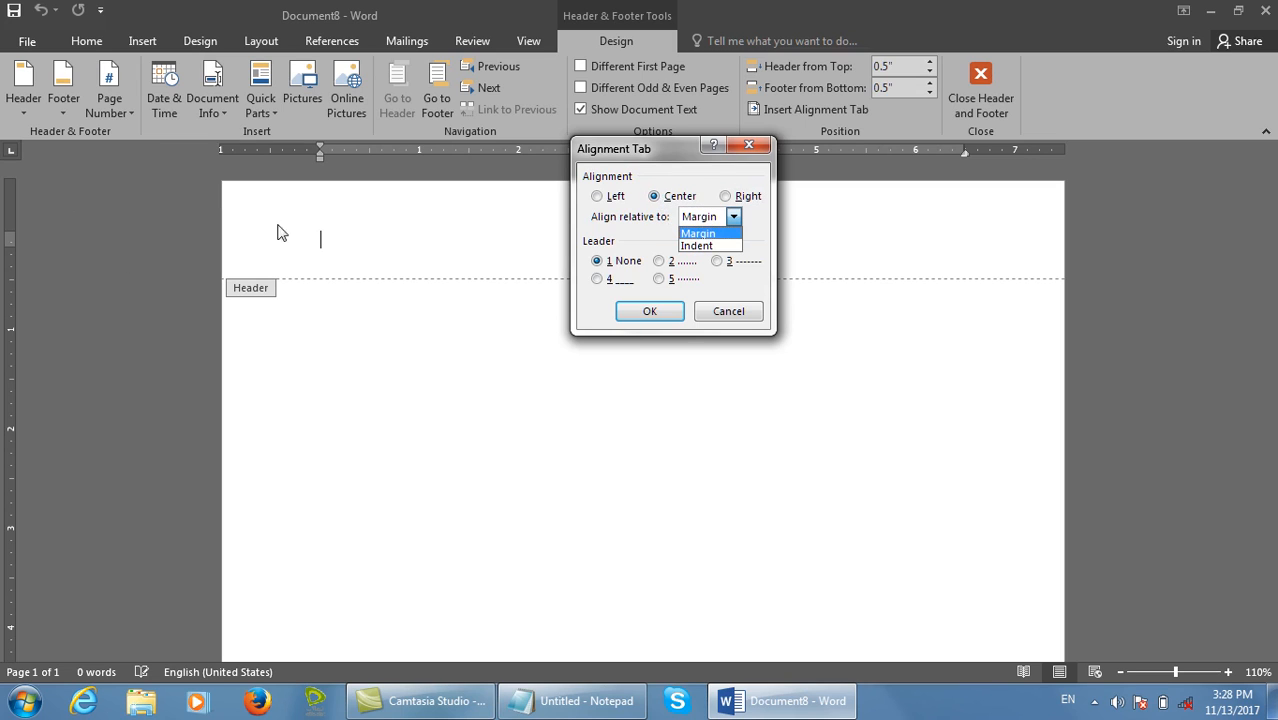
pyautogui.click(670, 263)
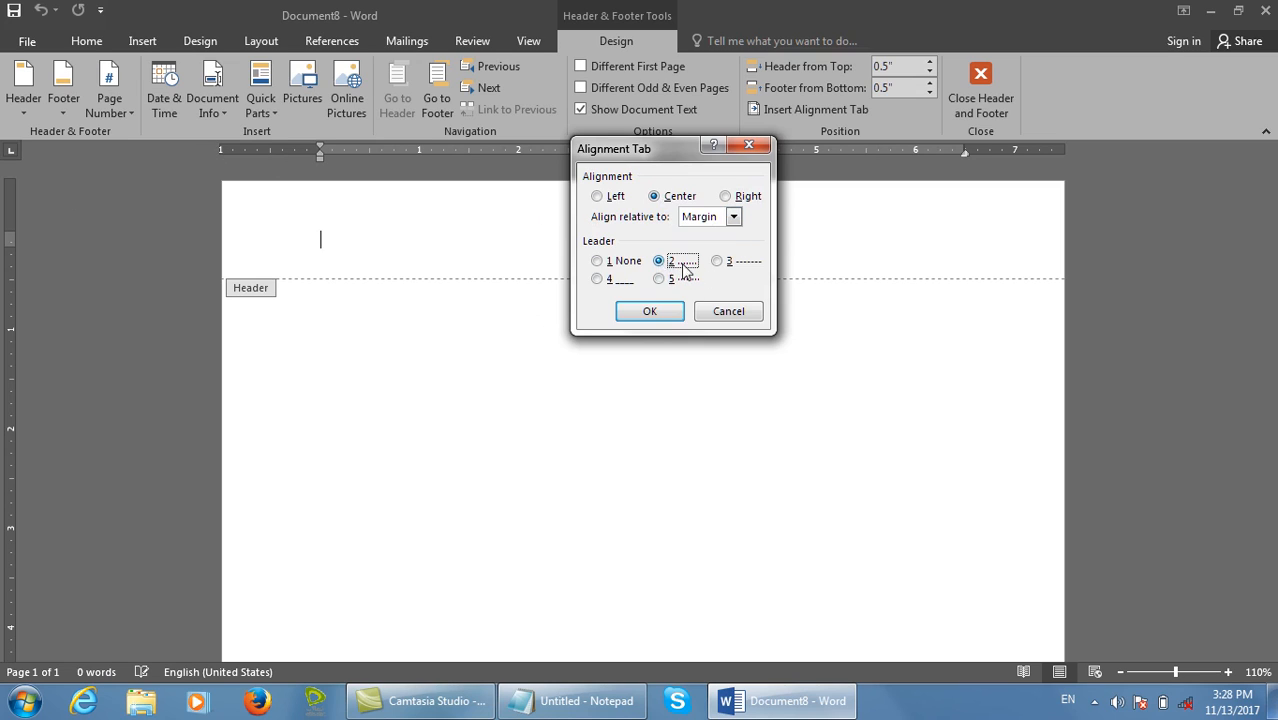
pyautogui.click(727, 312)
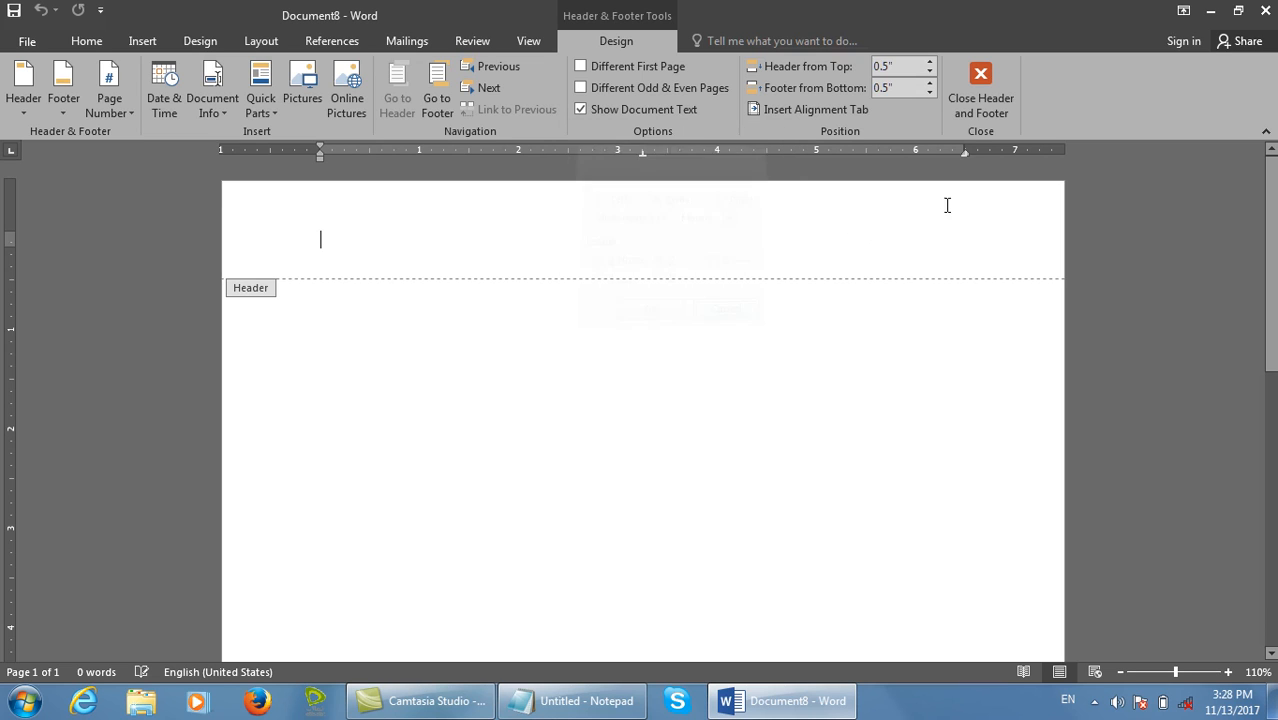
pyautogui.click(984, 80)
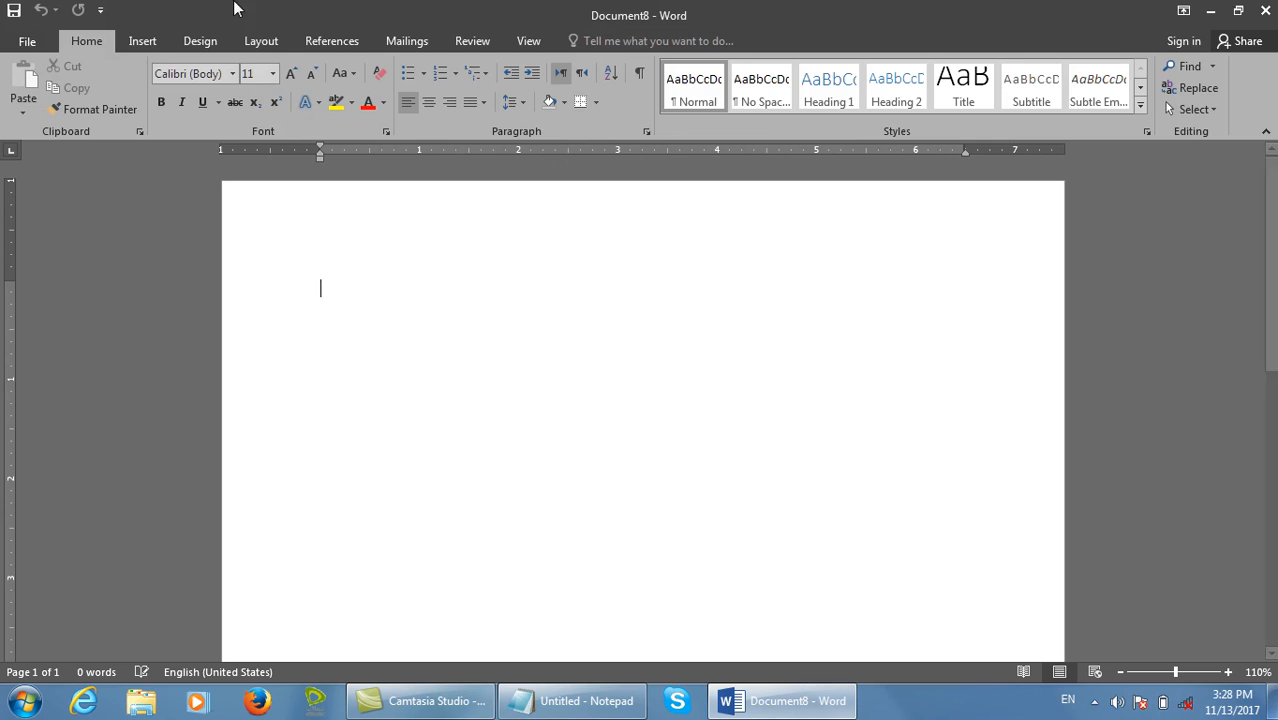
# Examine the page number options from the document body and from within the header, leaving header editing at the end.
pyautogui.click(142, 41)
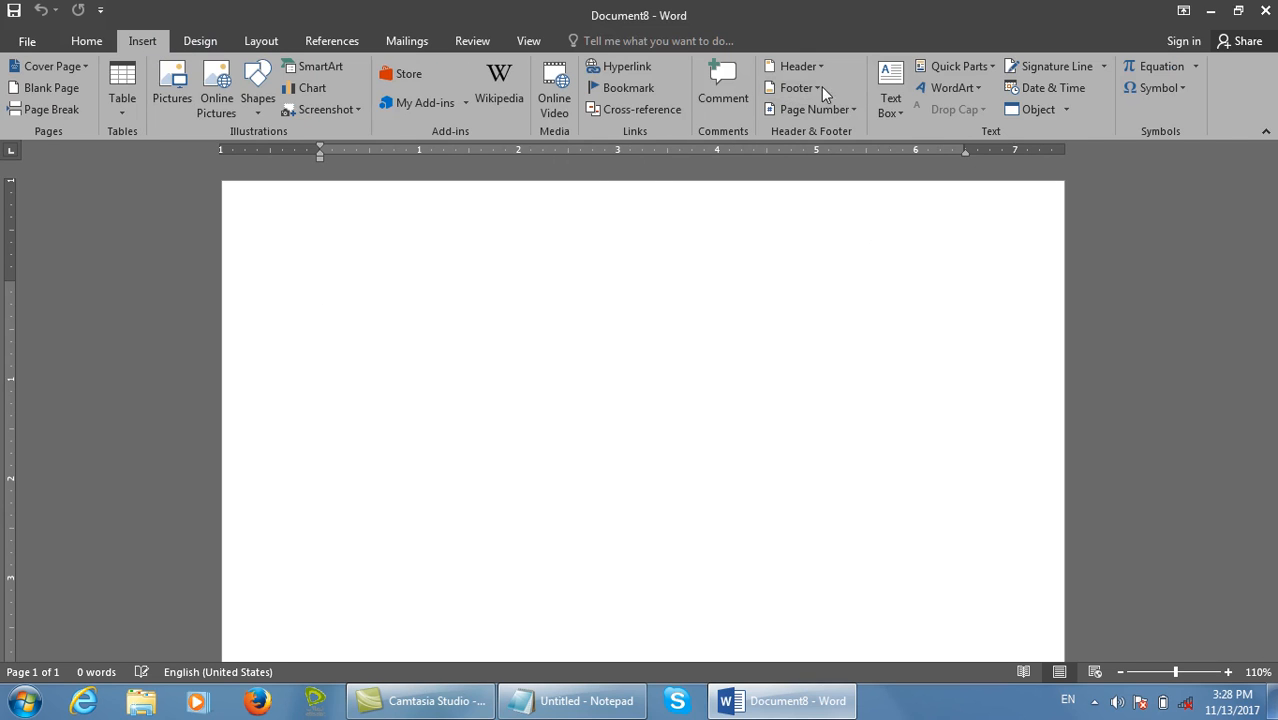
pyautogui.click(572, 701)
pyautogui.click(572, 701)
pyautogui.click(854, 112)
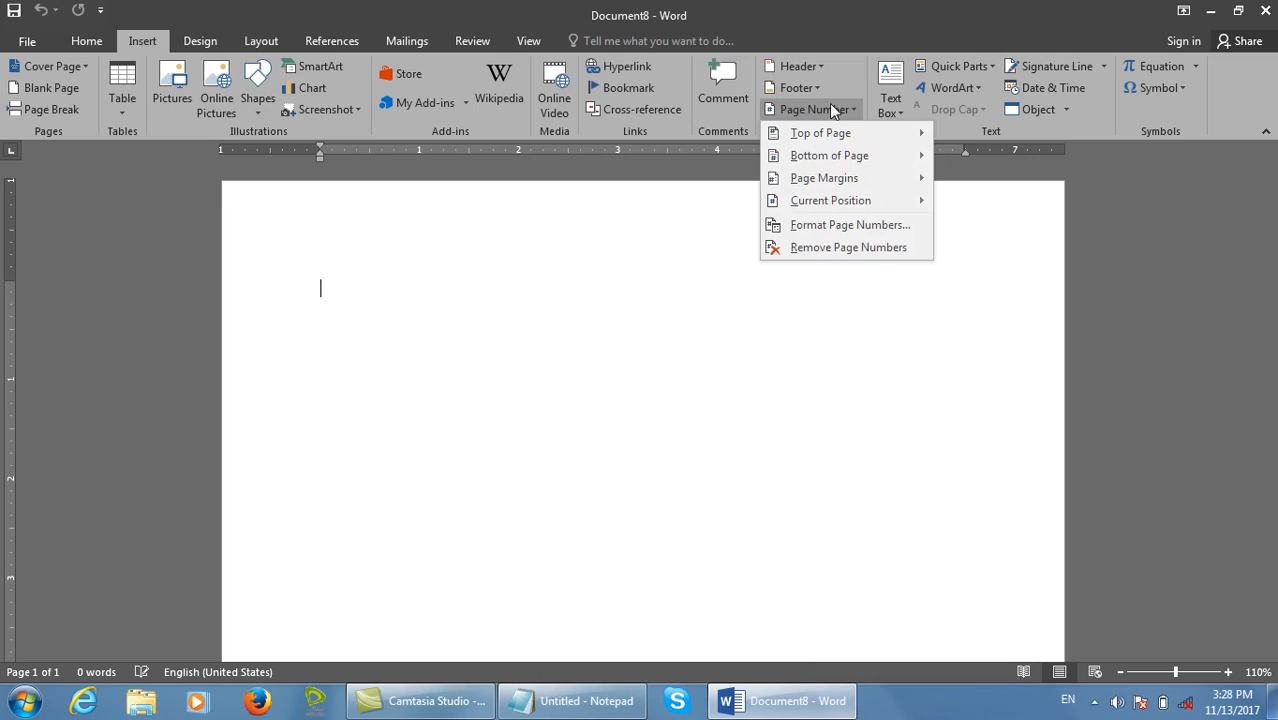
pyautogui.click(657, 212)
pyautogui.doubleClick(657, 212)
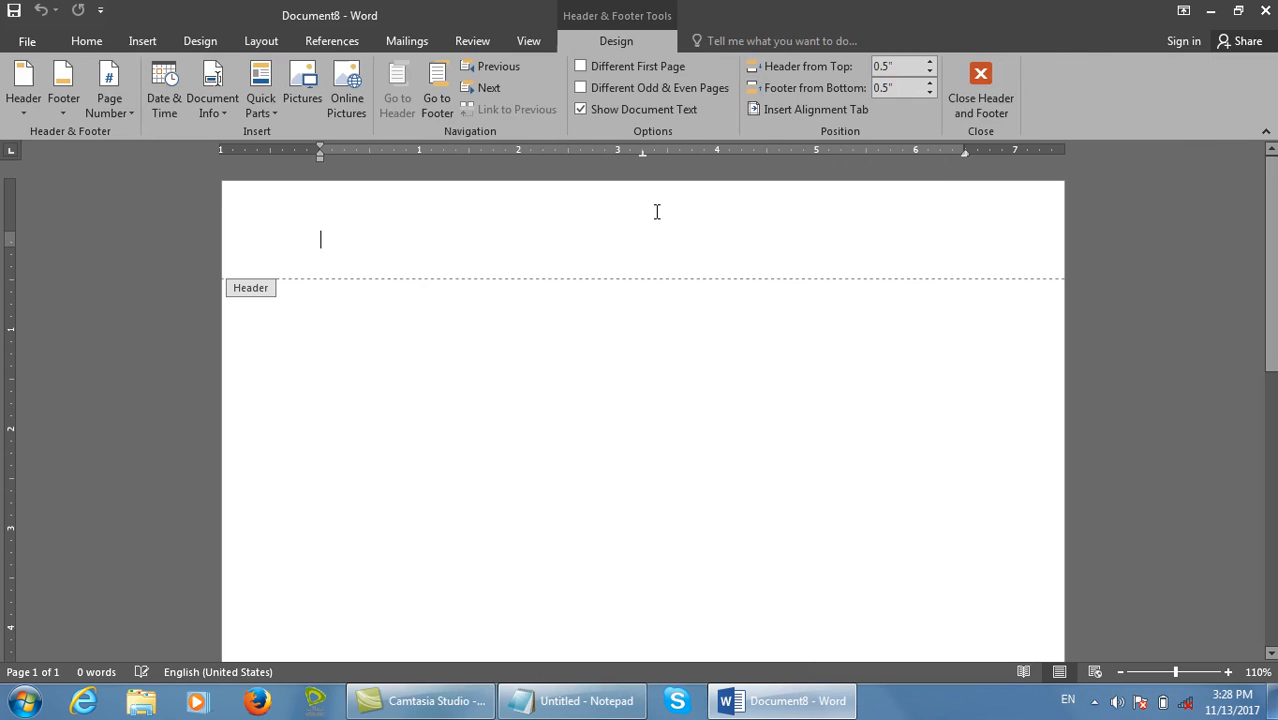
pyautogui.click(109, 100)
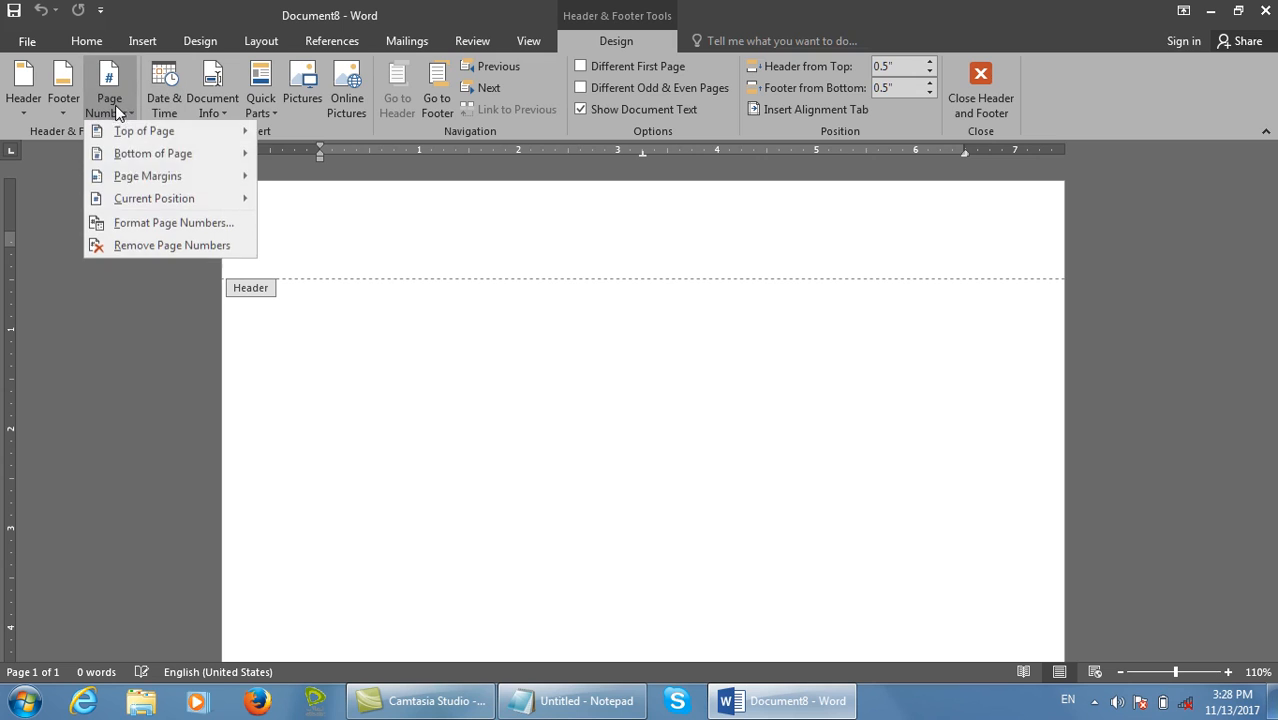
pyautogui.click(976, 87)
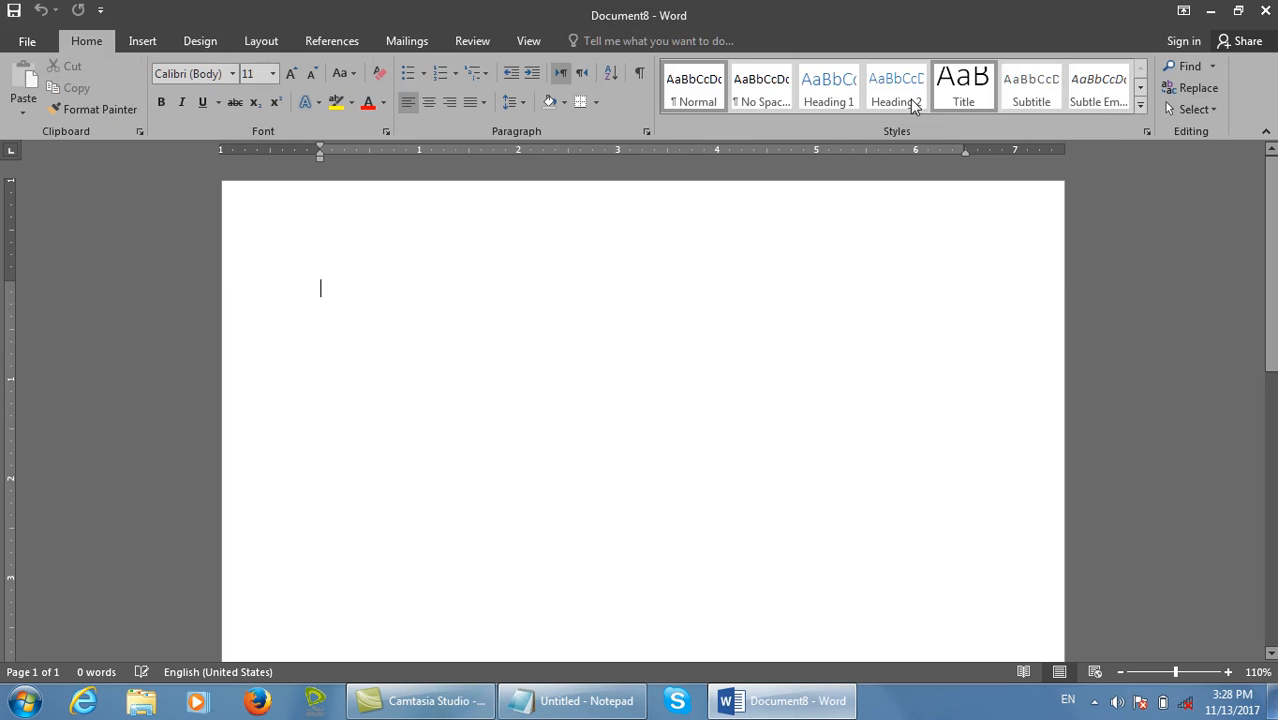
# Insert a centred page number at the top of the page and close header editing.
pyautogui.click(145, 43)
pyautogui.click(838, 112)
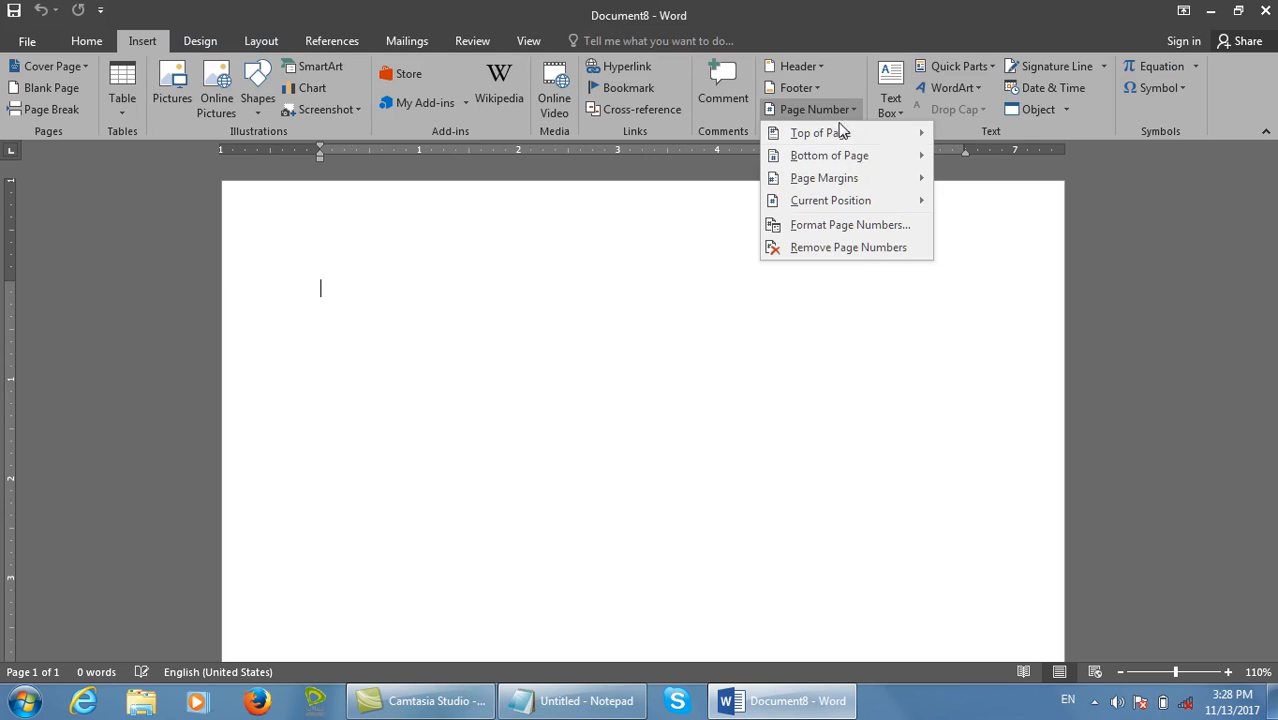
pyautogui.moveTo(805, 132)
pyautogui.click(505, 302)
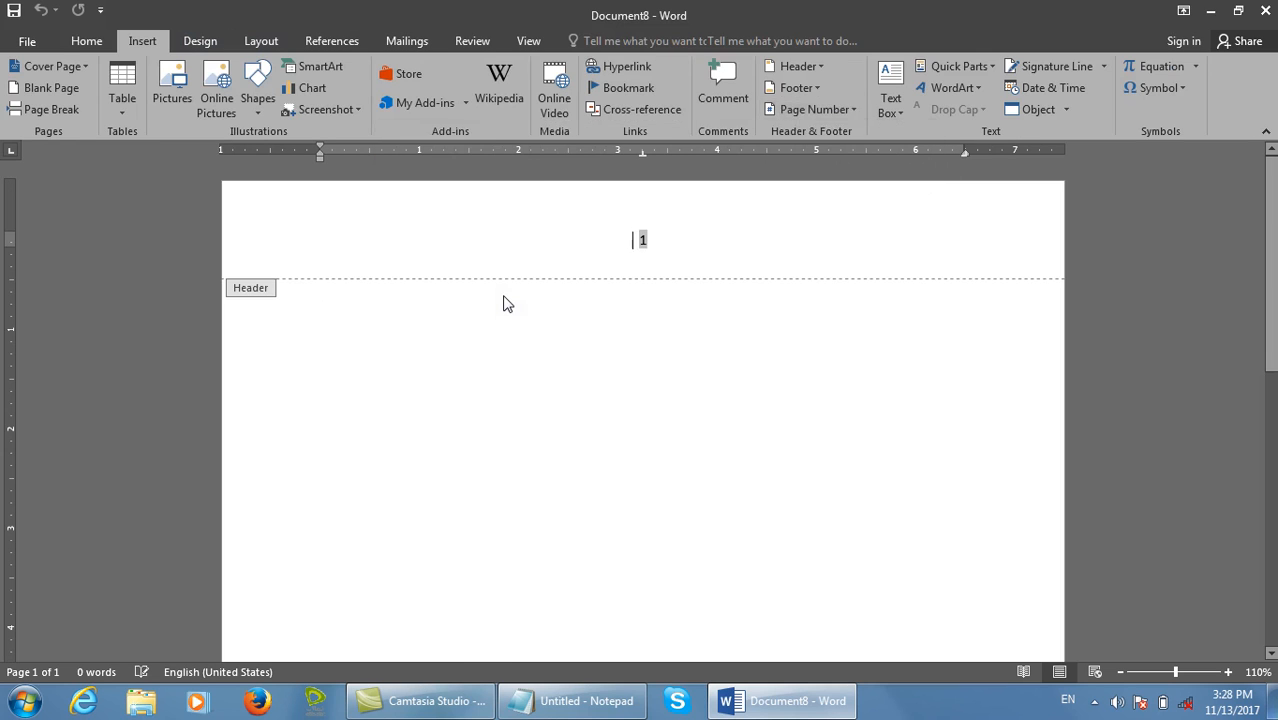
pyautogui.click(975, 110)
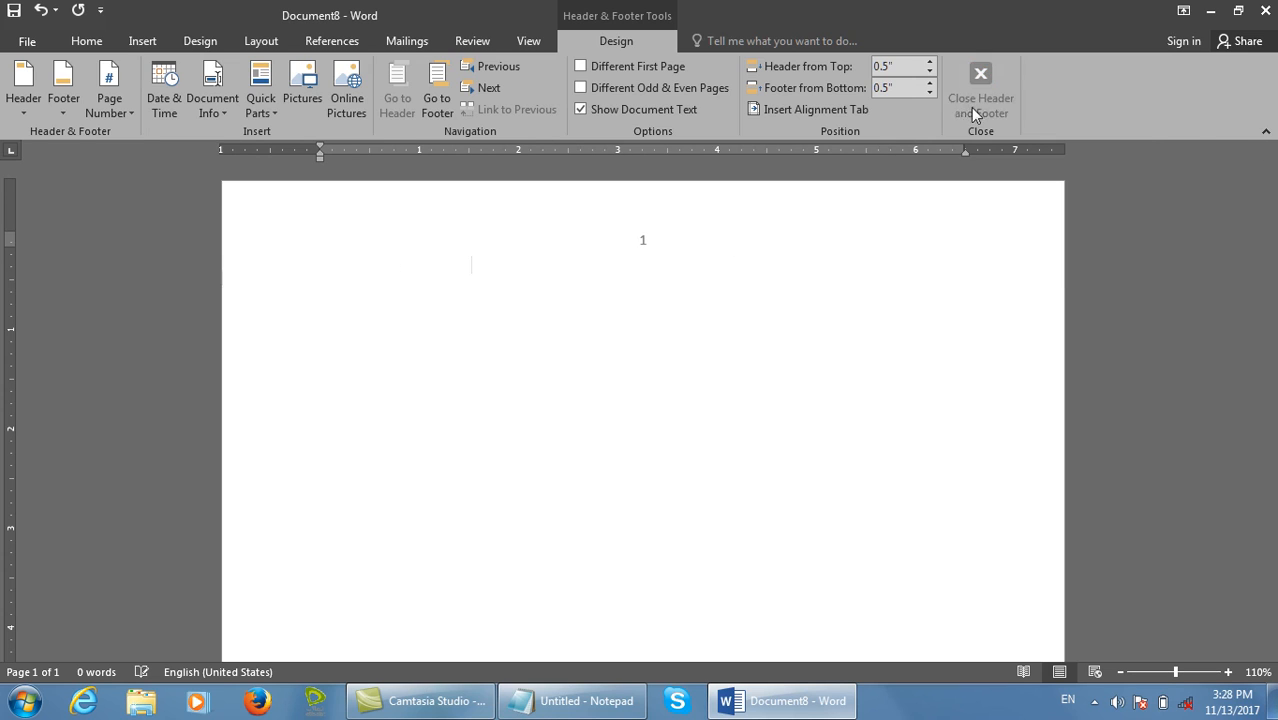
# View the built-in text box gallery and the Quick Parts options without inserting anything.
pyautogui.click(143, 40)
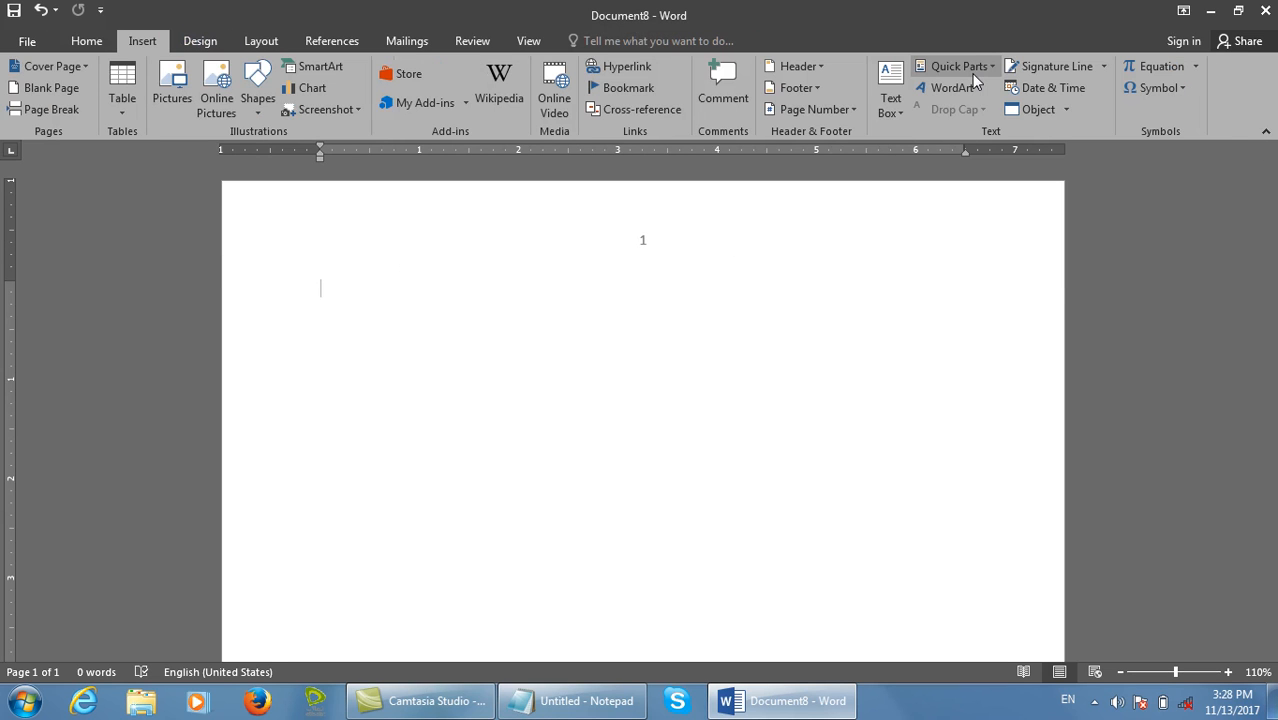
pyautogui.click(886, 104)
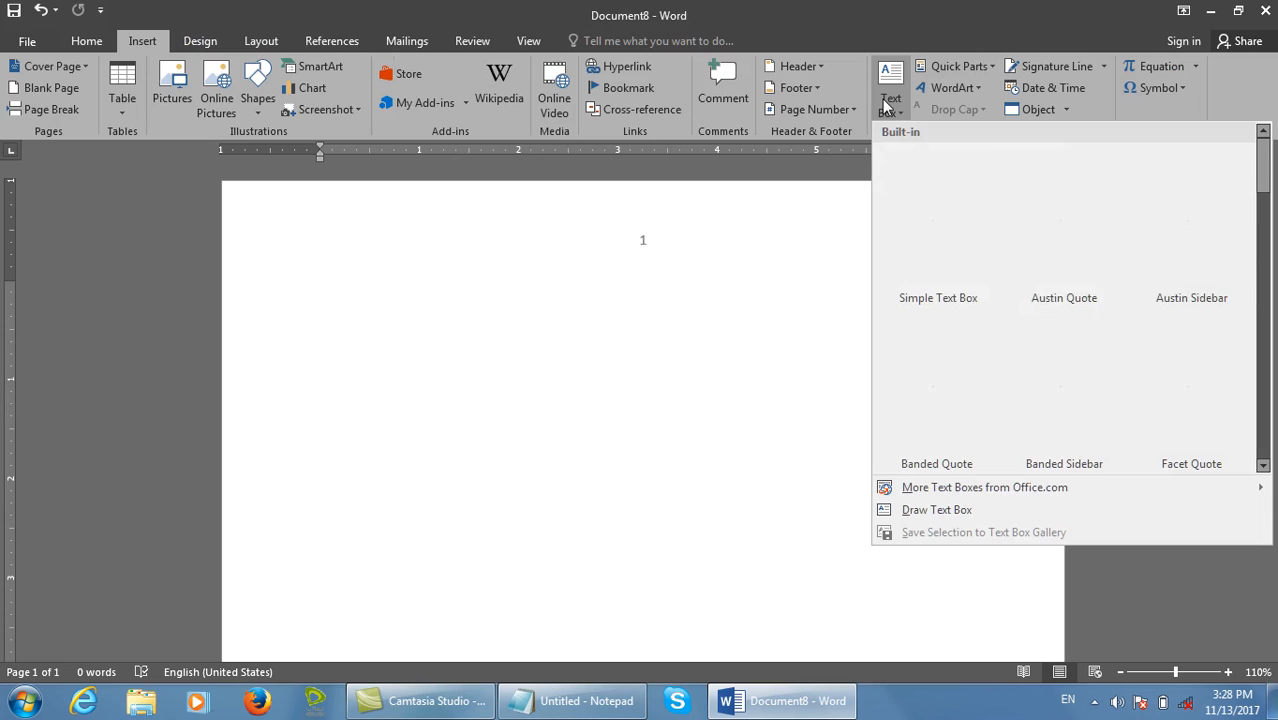
pyautogui.click(808, 225)
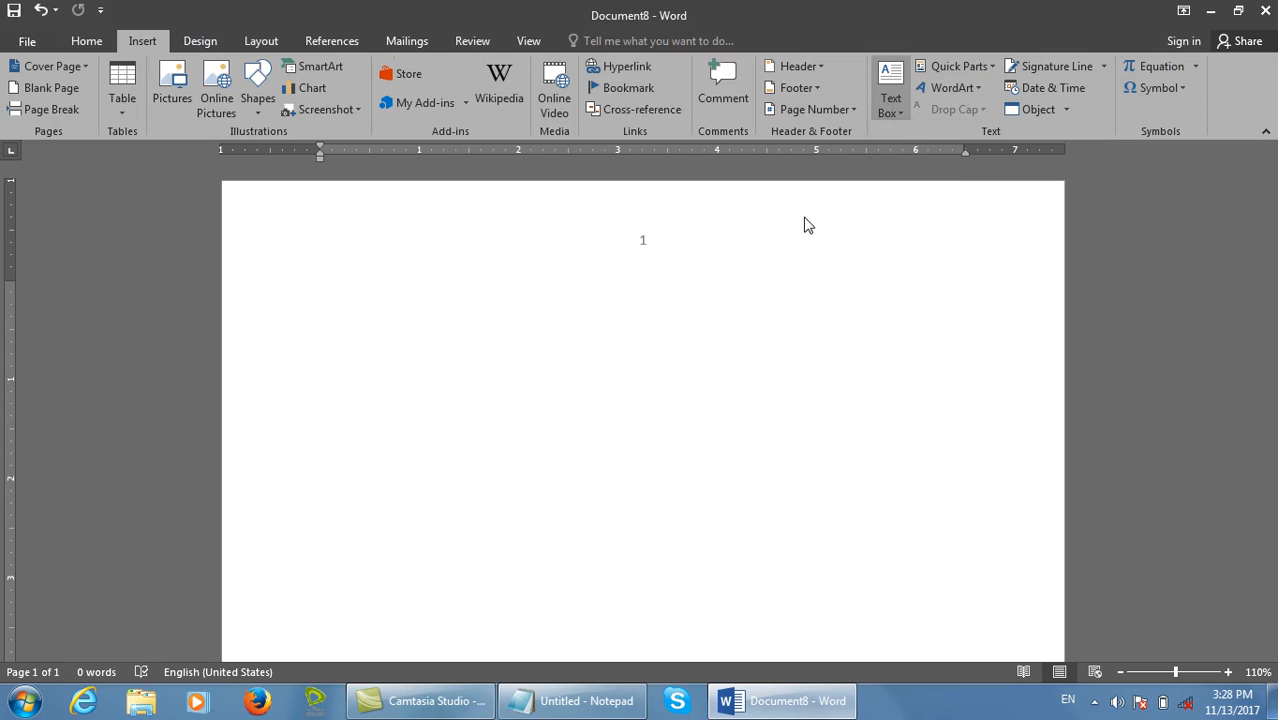
pyautogui.click(962, 64)
pyautogui.click(893, 227)
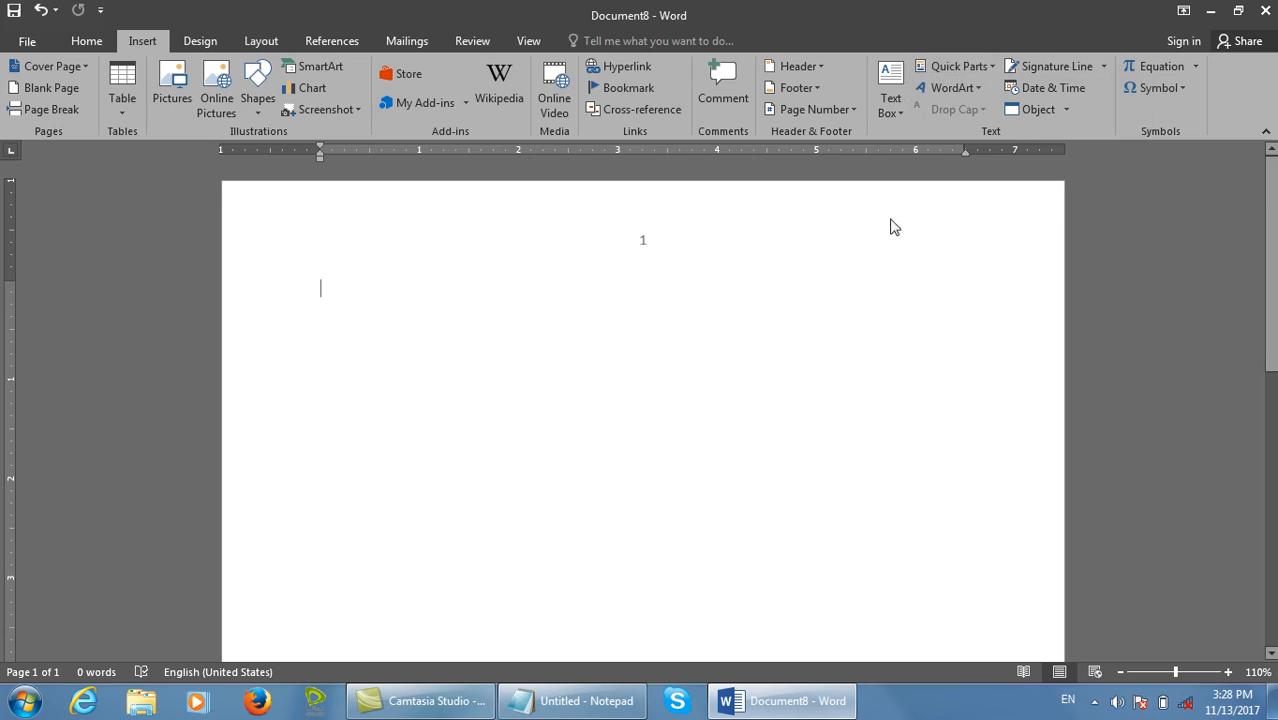
# Insert WordArt in the blue outlined style with the text "Information Technology".
pyautogui.click(978, 90)
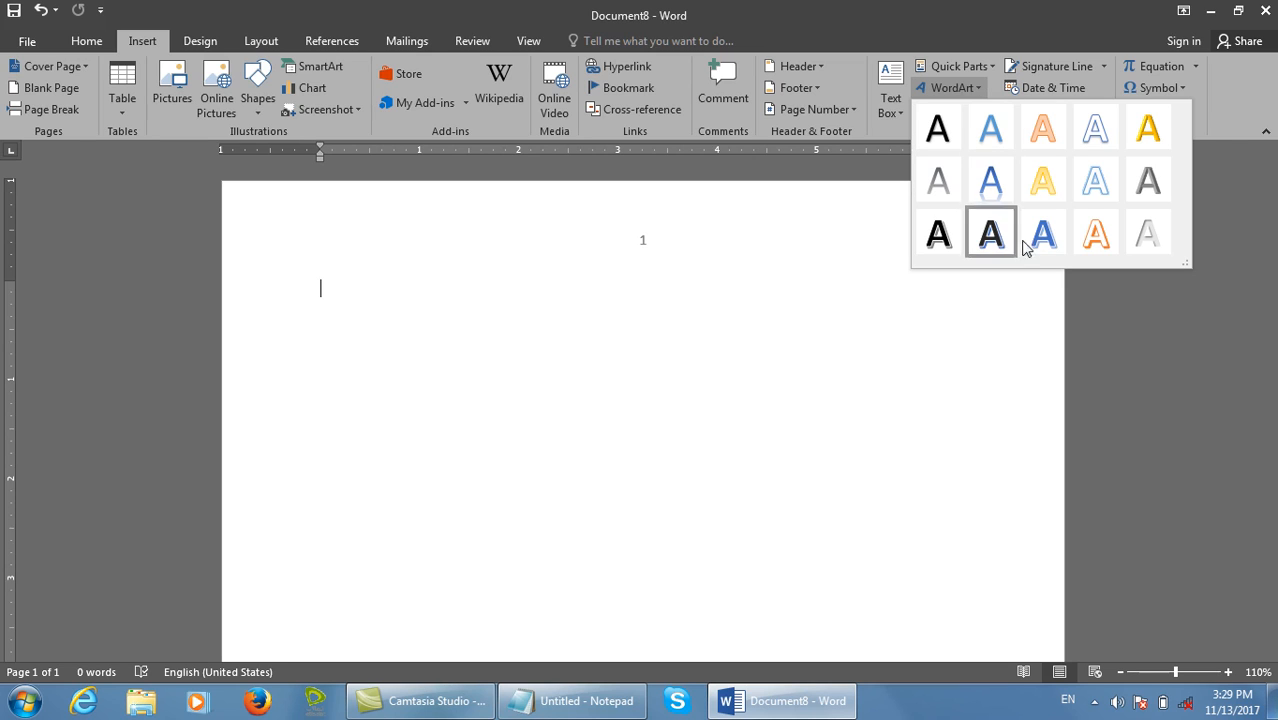
pyautogui.click(991, 233)
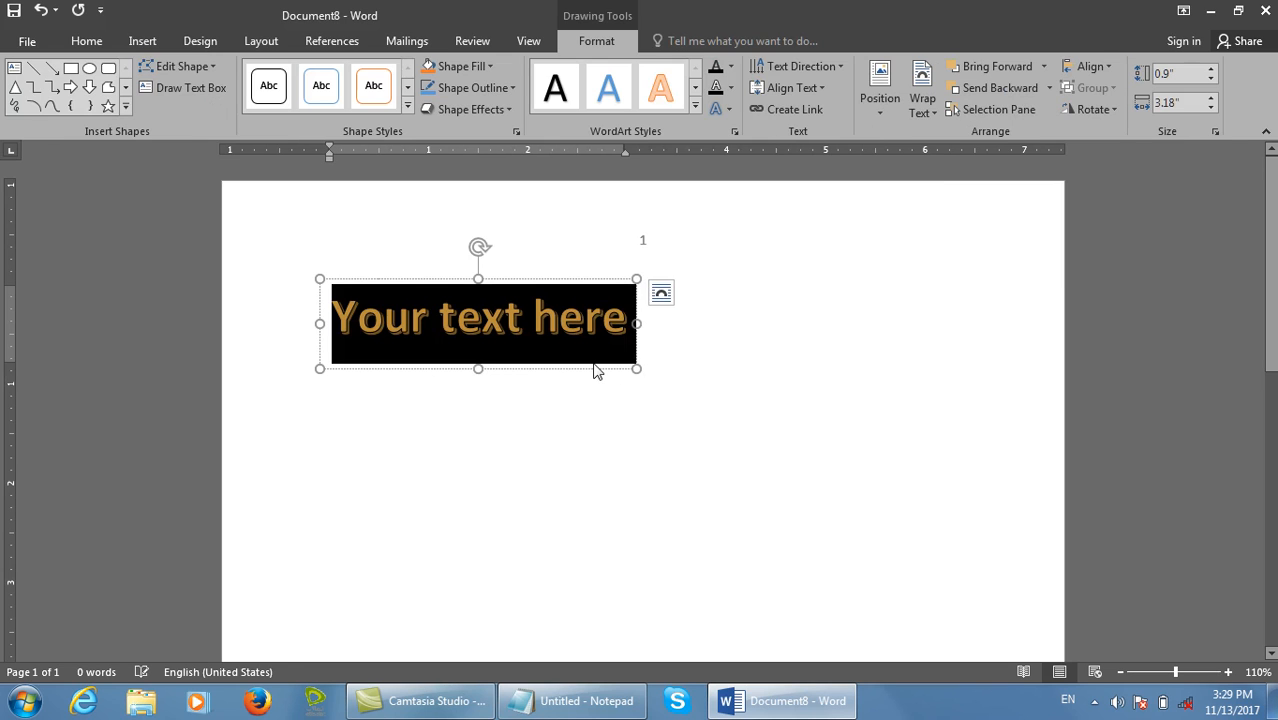
pyautogui.write('Information TEchn')
pyautogui.press('BackSpace')
pyautogui.press('BackSpace')
pyautogui.press('BackSpace')
pyautogui.press('BackSpace')
pyautogui.write('echnplo')
pyautogui.press('BackSpace')
pyautogui.press('BackSpace')
pyautogui.press('BackSpace')
pyautogui.press('BackSpace')
pyautogui.write('hnolog')
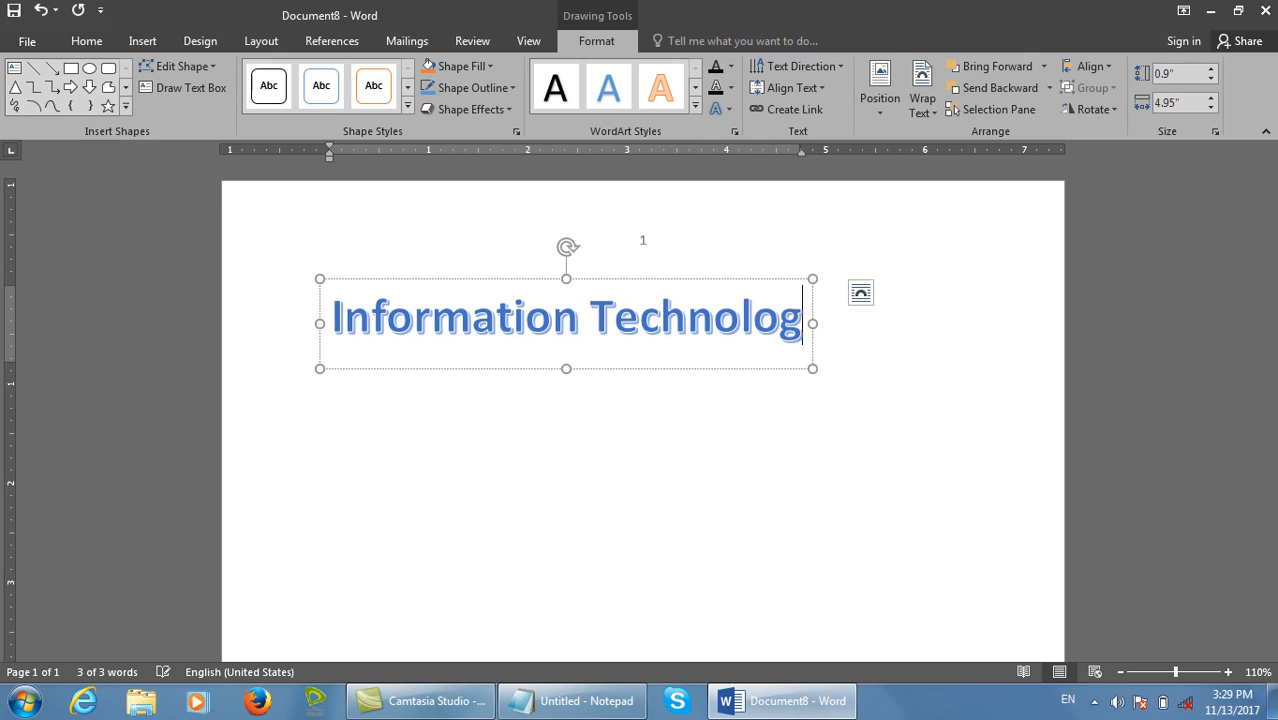
pyautogui.write('y')
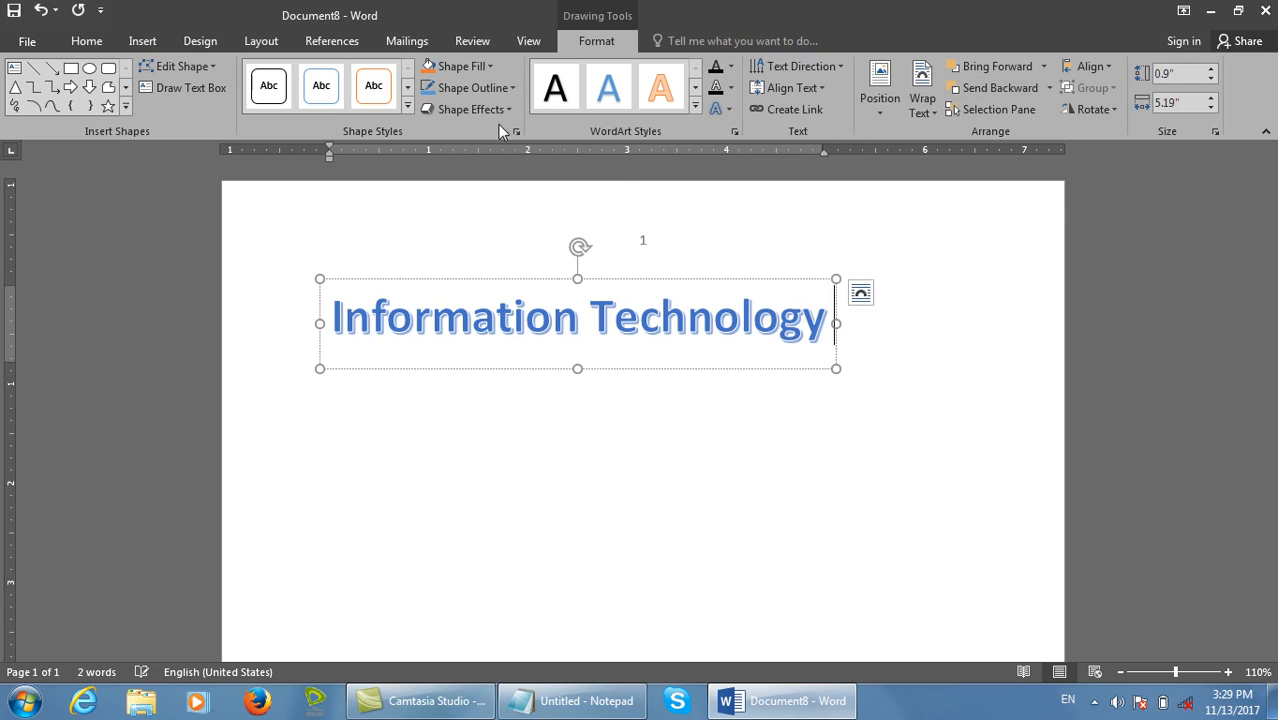
# View the WordArt text effects and delete the "Information Technology" WordArt from the page.
pyautogui.click(731, 106)
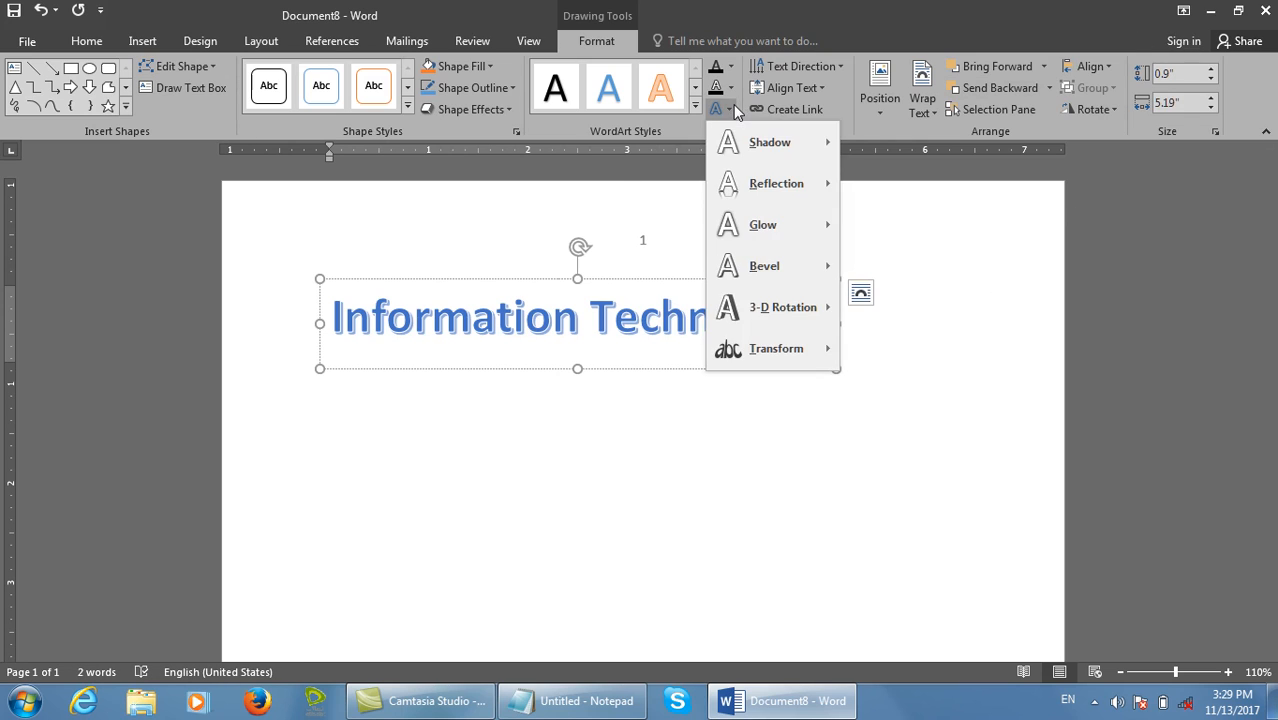
pyautogui.click(549, 252)
pyautogui.click(619, 277)
pyautogui.click(625, 305)
pyautogui.click(653, 281)
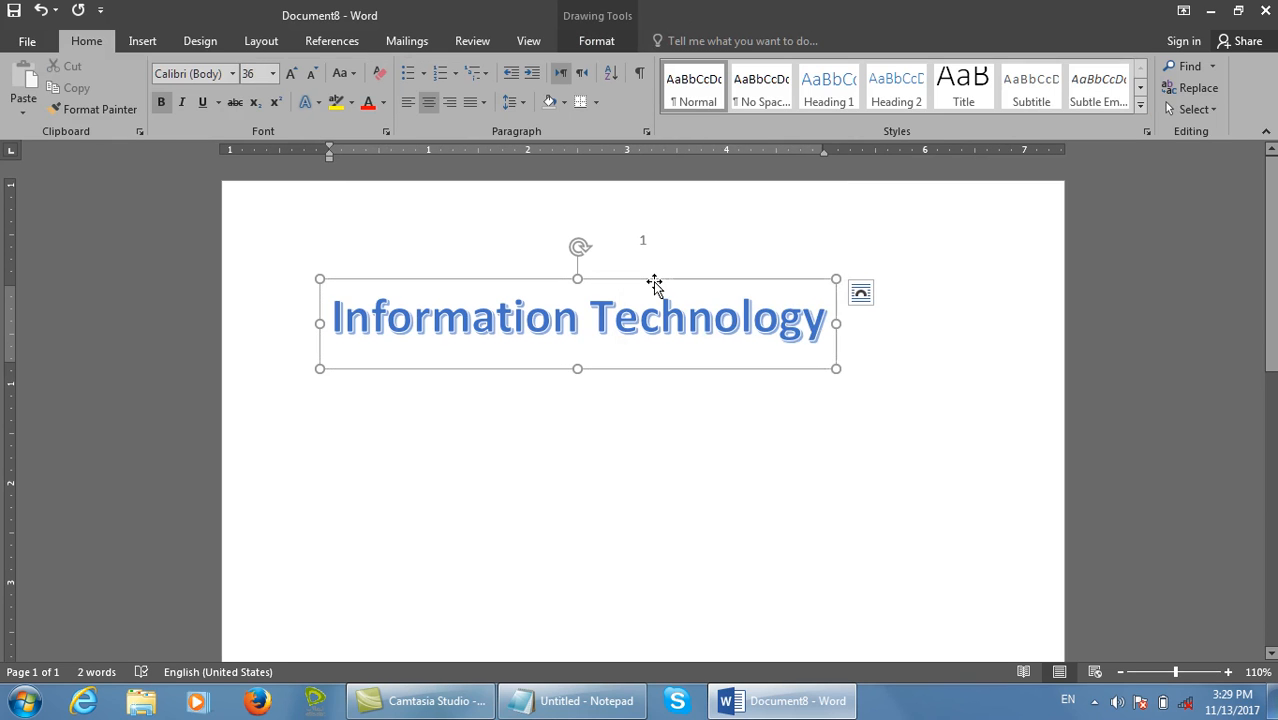
pyautogui.press('Delete')
pyautogui.click(142, 40)
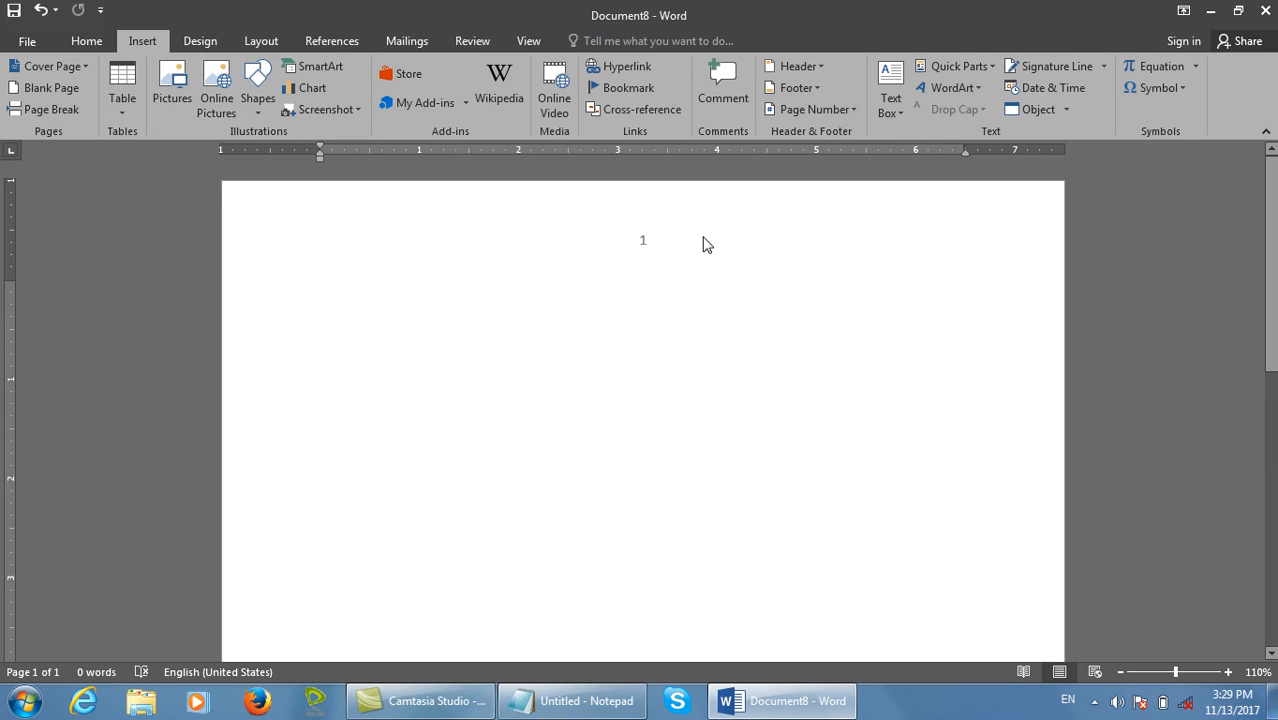
# Create a new blank document and fill it with Word's sample paragraphs using =rand().
pyautogui.hotkey('ctrl', 'n')
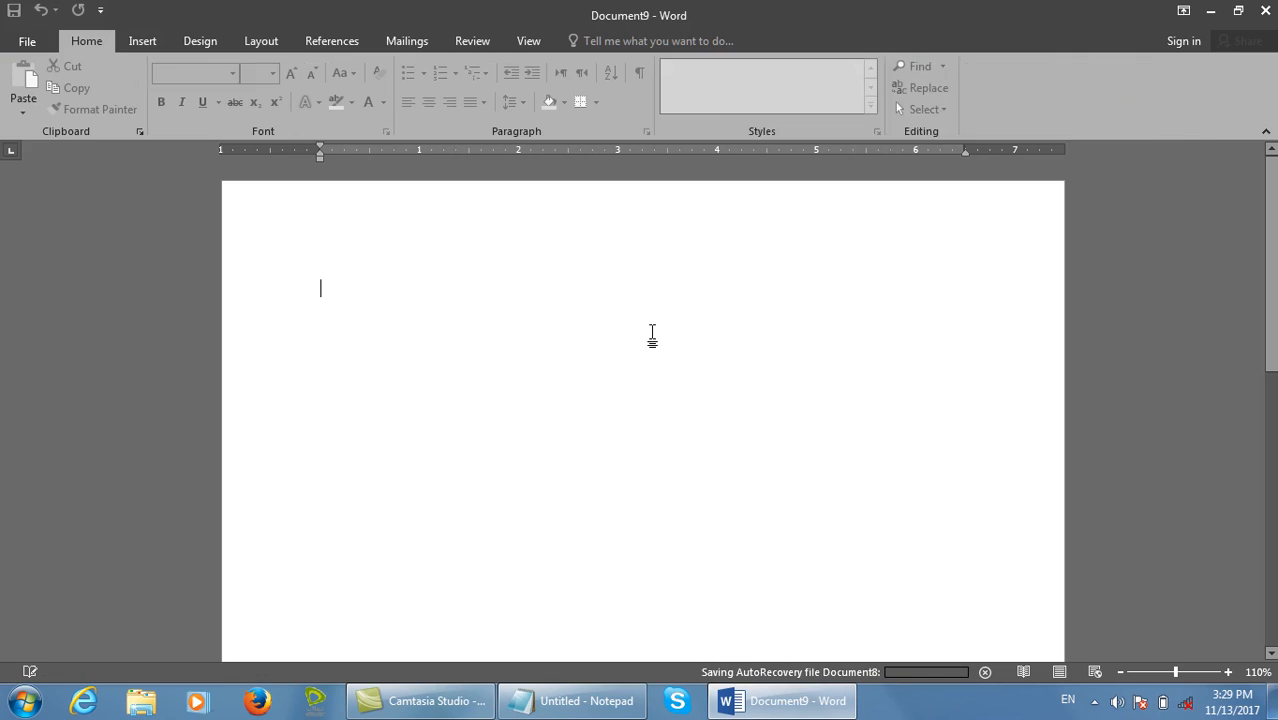
pyautogui.write('-=rand()')
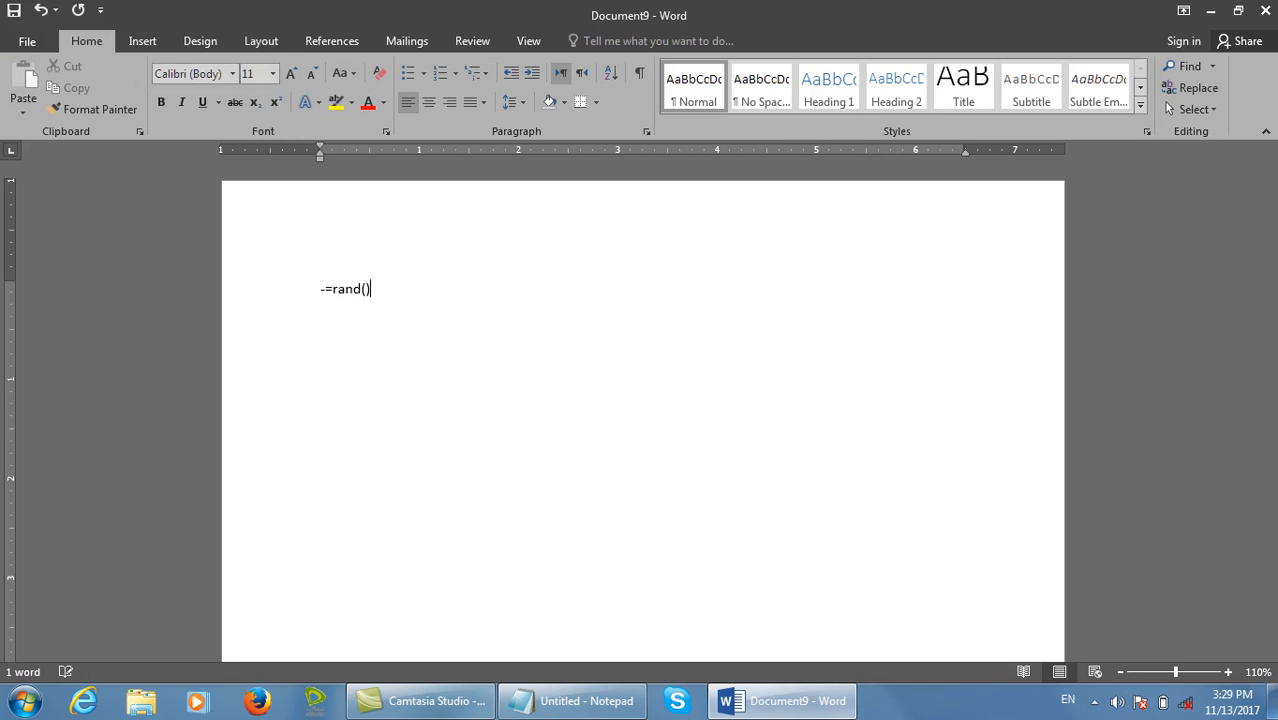
pyautogui.press('BackSpace')
pyautogui.press('BackSpace')
pyautogui.press('BackSpace')
pyautogui.press('BackSpace')
pyautogui.press('BackSpace')
pyautogui.press('BackSpace')
pyautogui.press('BackSpace')
pyautogui.press('BackSpace')
pyautogui.press('BackSpace')
pyautogui.write('=rand()')
pyautogui.press('Return')
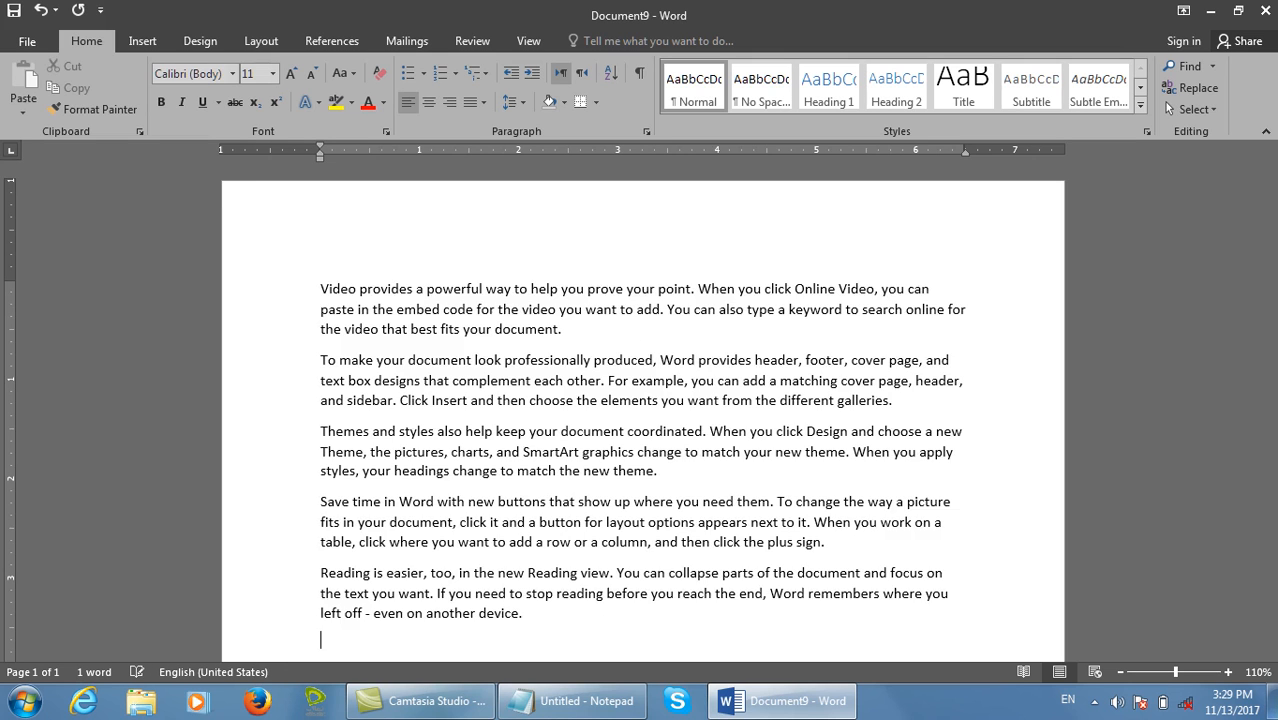
# Select the whole text and preview the Dropped drop cap style without applying it.
pyautogui.hotkey('ctrl', 'a')
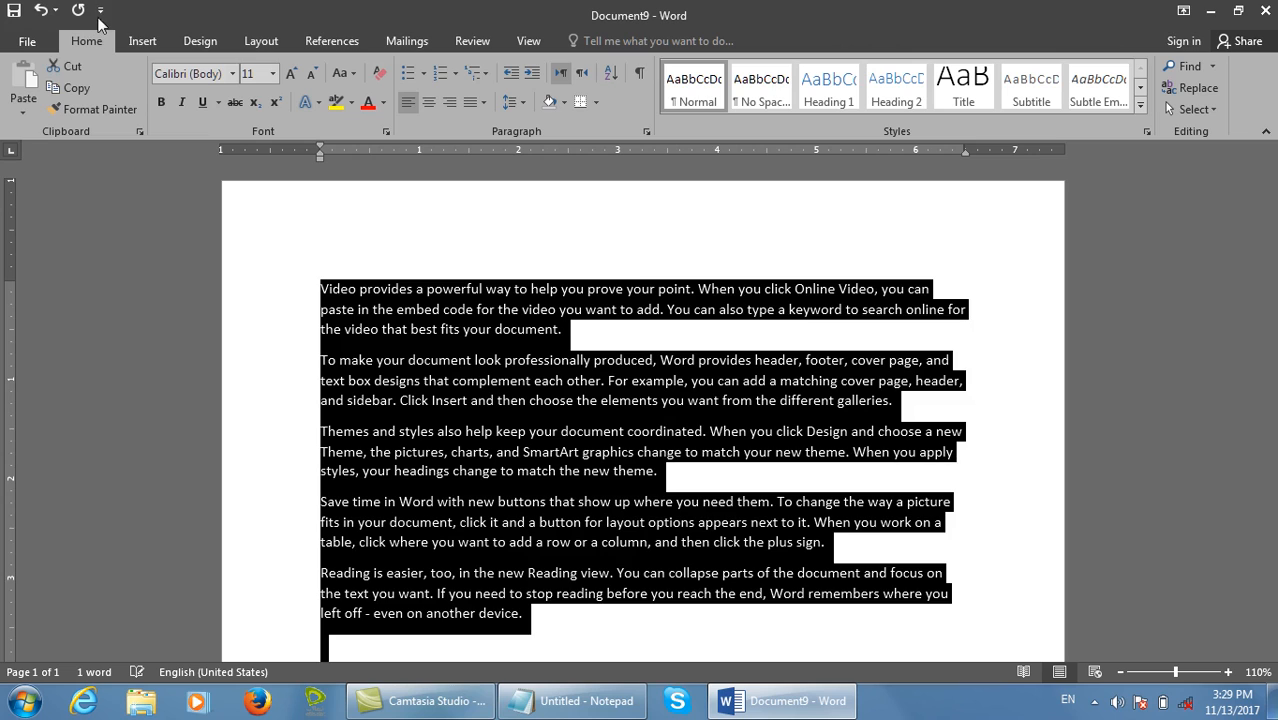
pyautogui.click(142, 40)
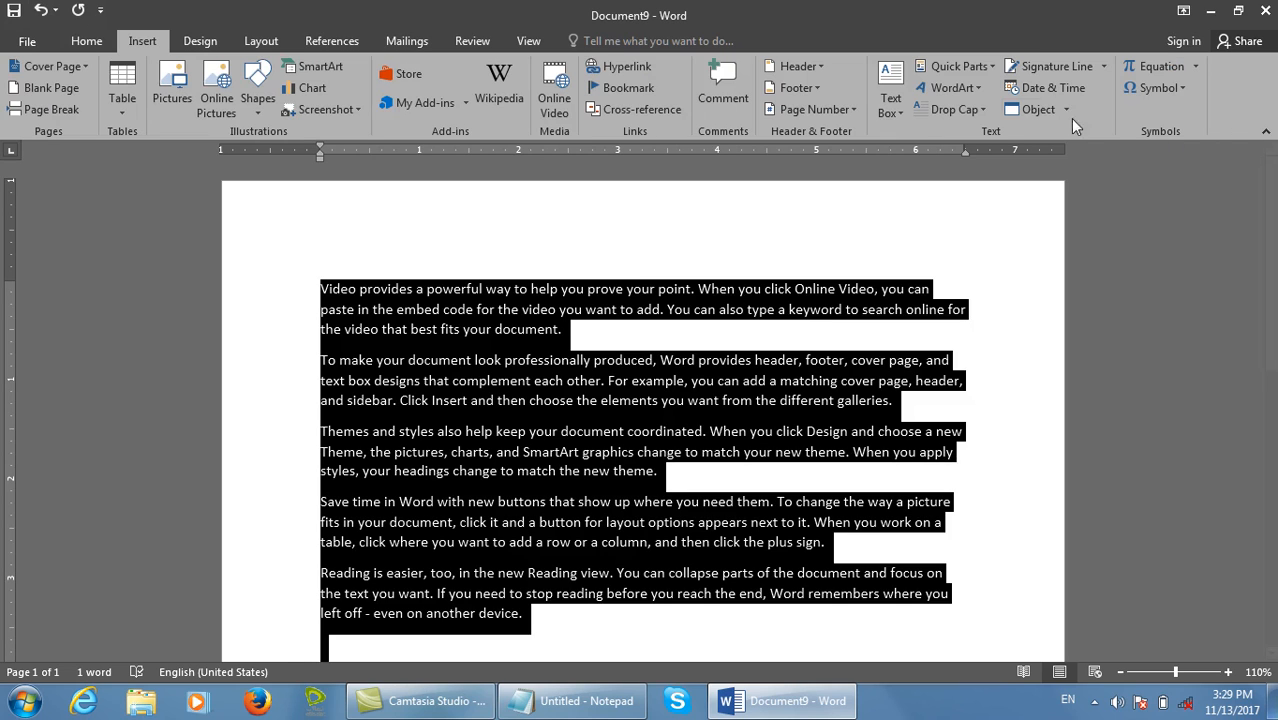
pyautogui.click(940, 108)
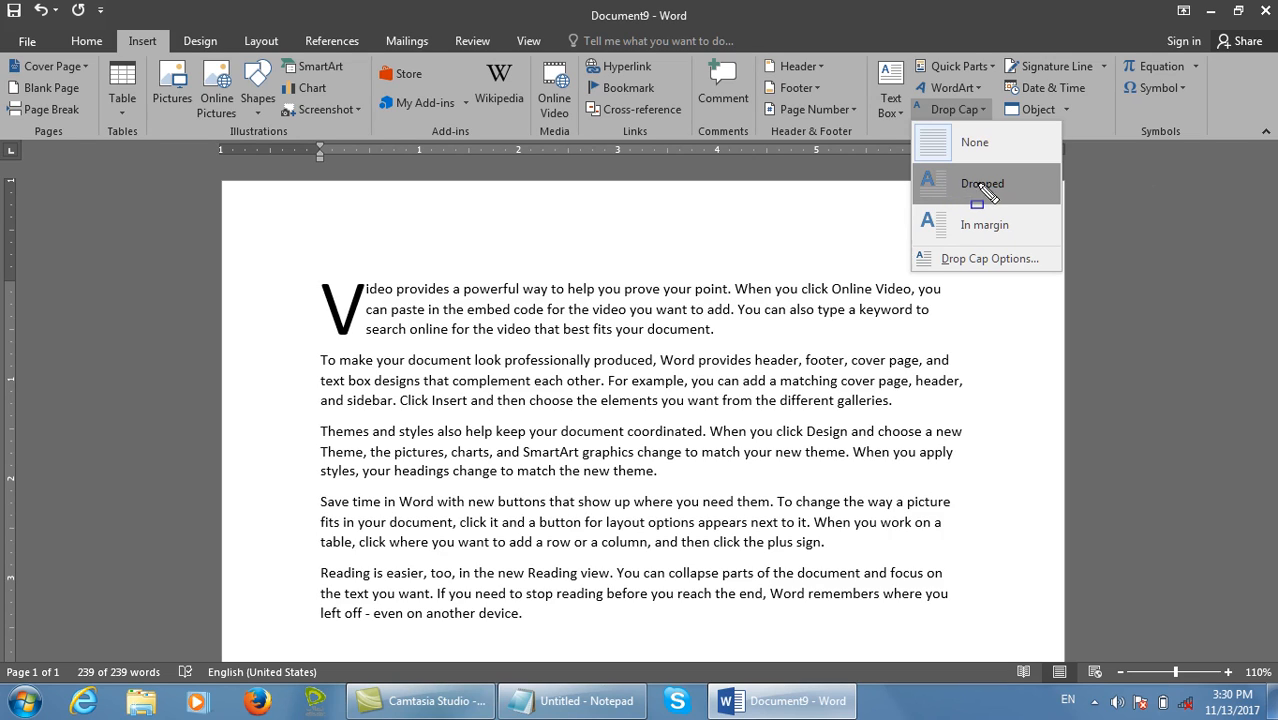
pyautogui.moveTo(313, 280)
pyautogui.mouseDown()
pyautogui.moveTo(405, 522)
pyautogui.moveTo(460, 615)
pyautogui.moveTo(1022, 660)
pyautogui.moveTo(972, 645)
pyautogui.mouseUp()
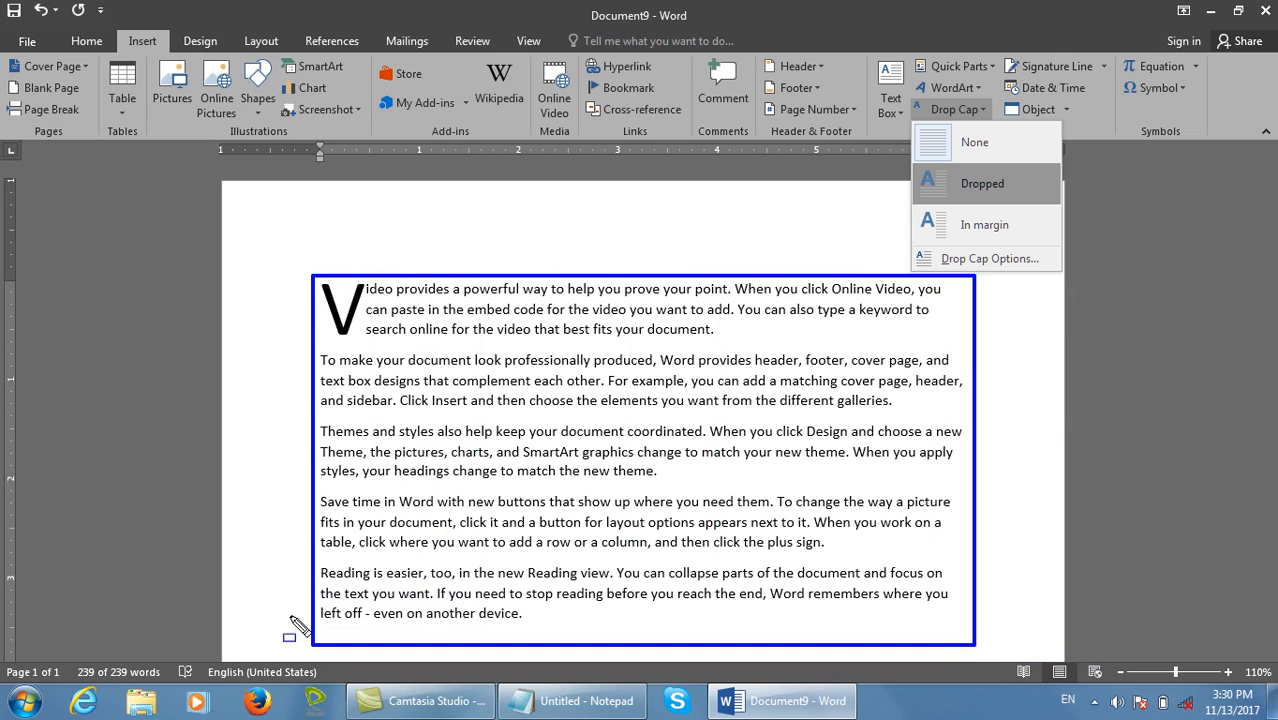
pyautogui.press('Escape')
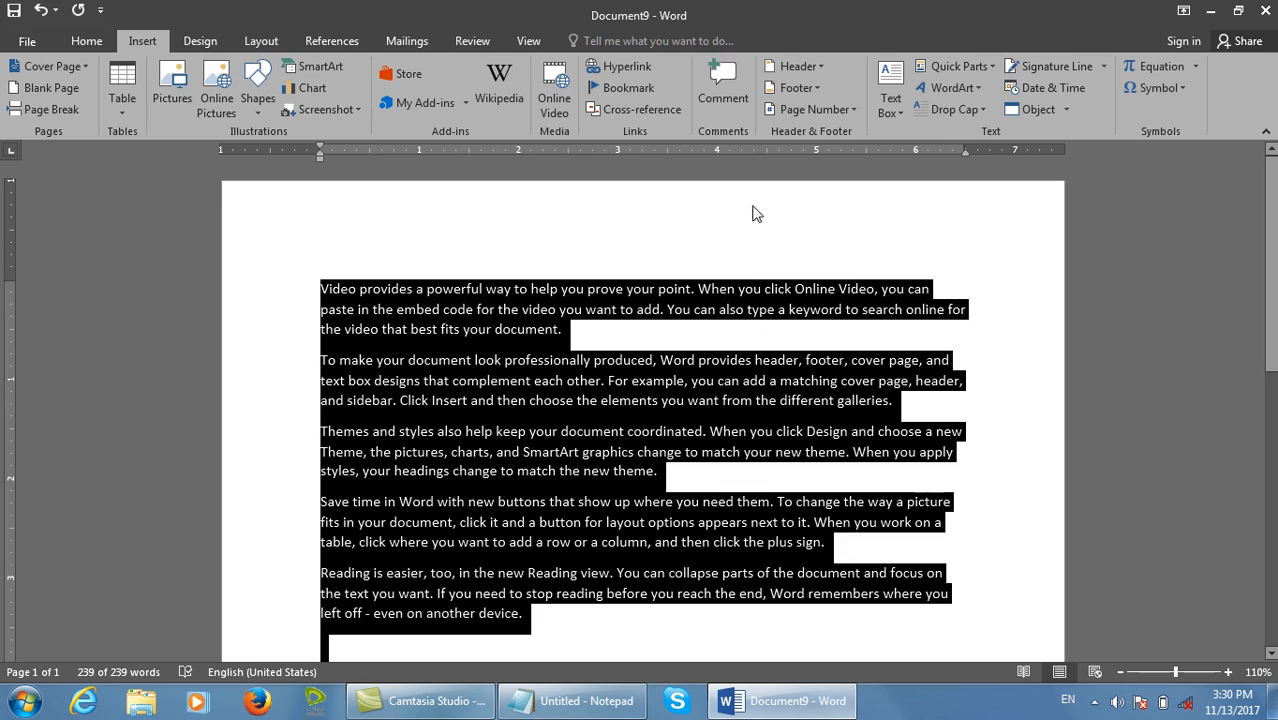
# Apply the In margin drop cap to the first letter of the opening paragraph.
pyautogui.click(962, 110)
pyautogui.click(998, 225)
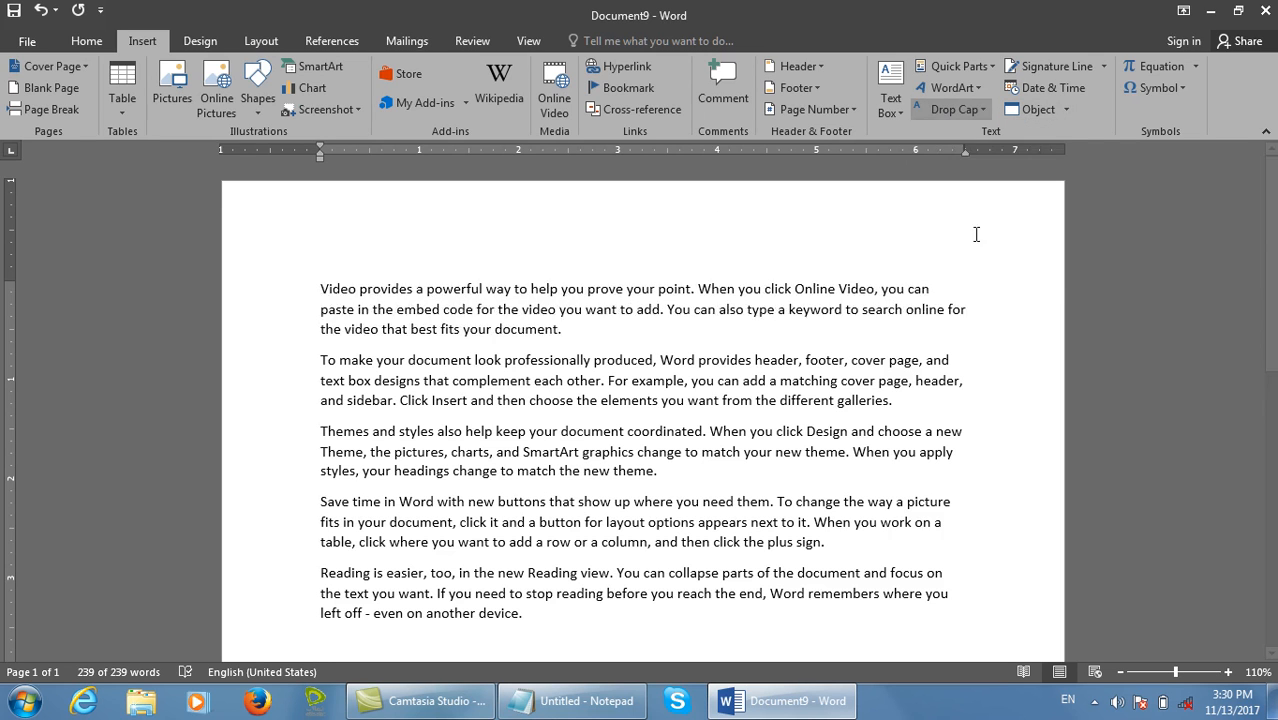
pyautogui.moveTo(214, 171)
pyautogui.mouseDown()
pyautogui.moveTo(331, 590)
pyautogui.moveTo(330, 640)
pyautogui.mouseUp()
pyautogui.press('Escape')
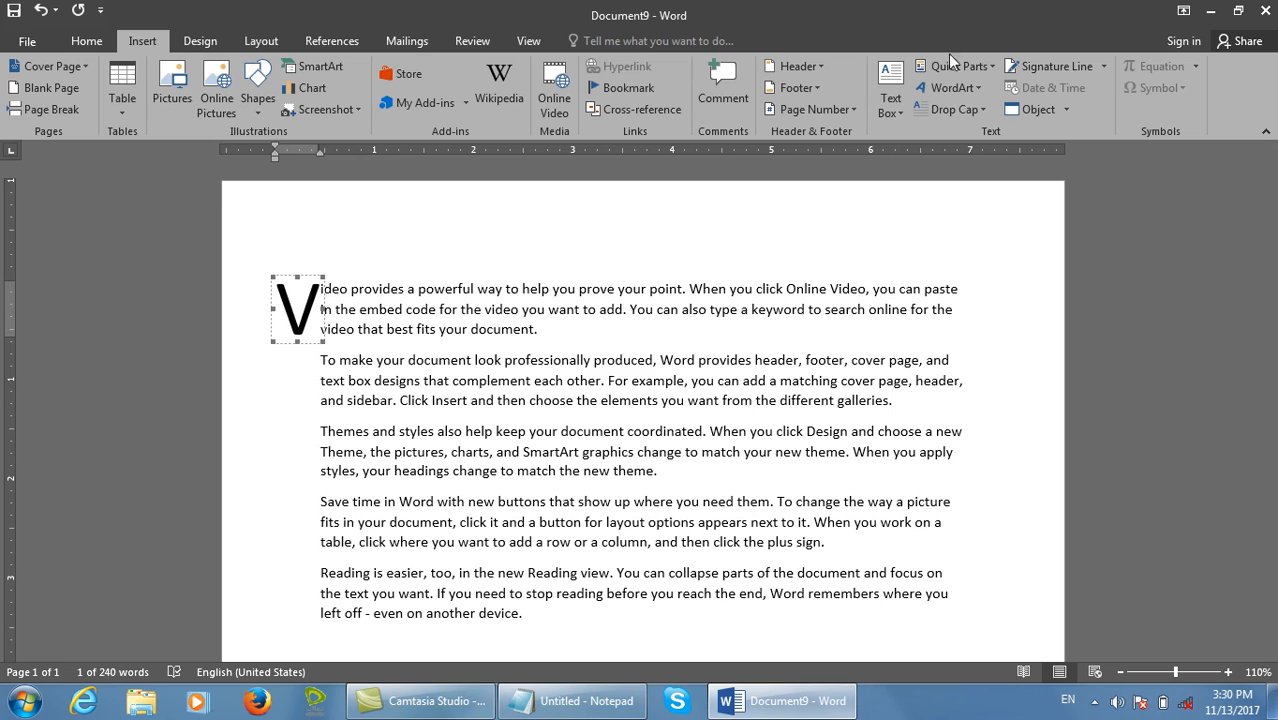
# Change the drop cap to the Dropped position with the +Body CS font and 10 lines to drop.
pyautogui.click(946, 104)
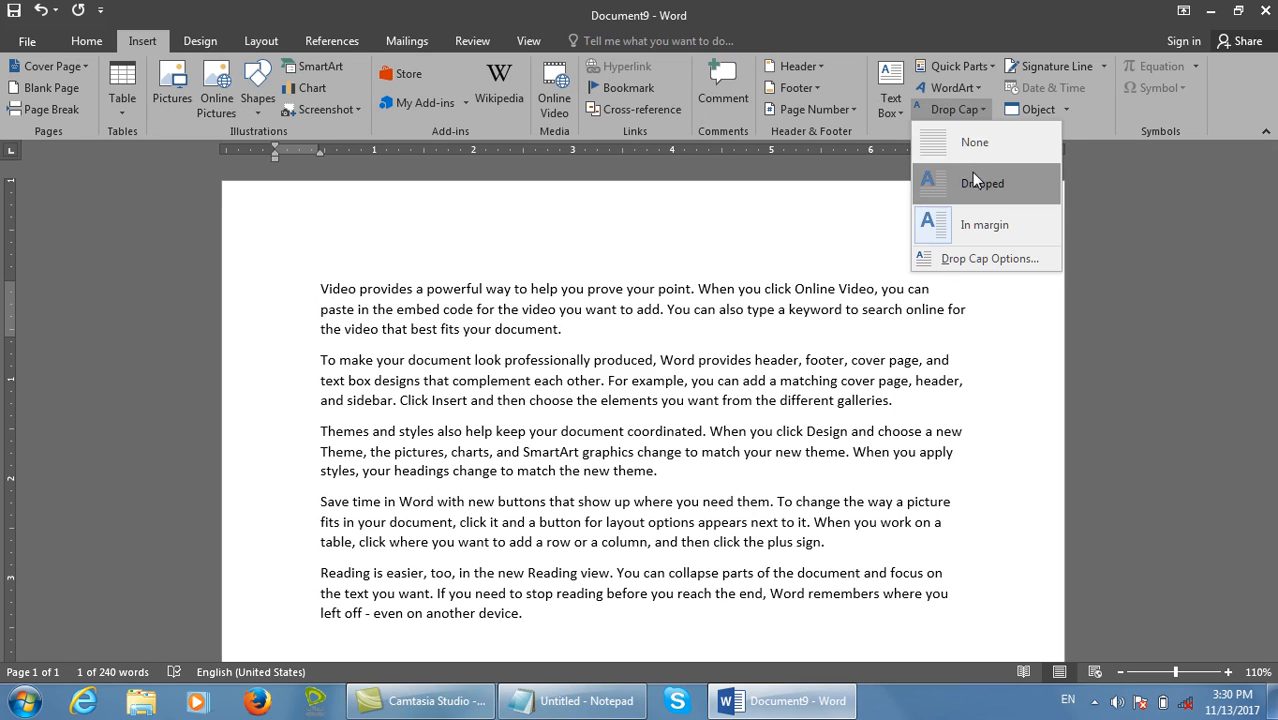
pyautogui.click(971, 177)
pyautogui.click(982, 110)
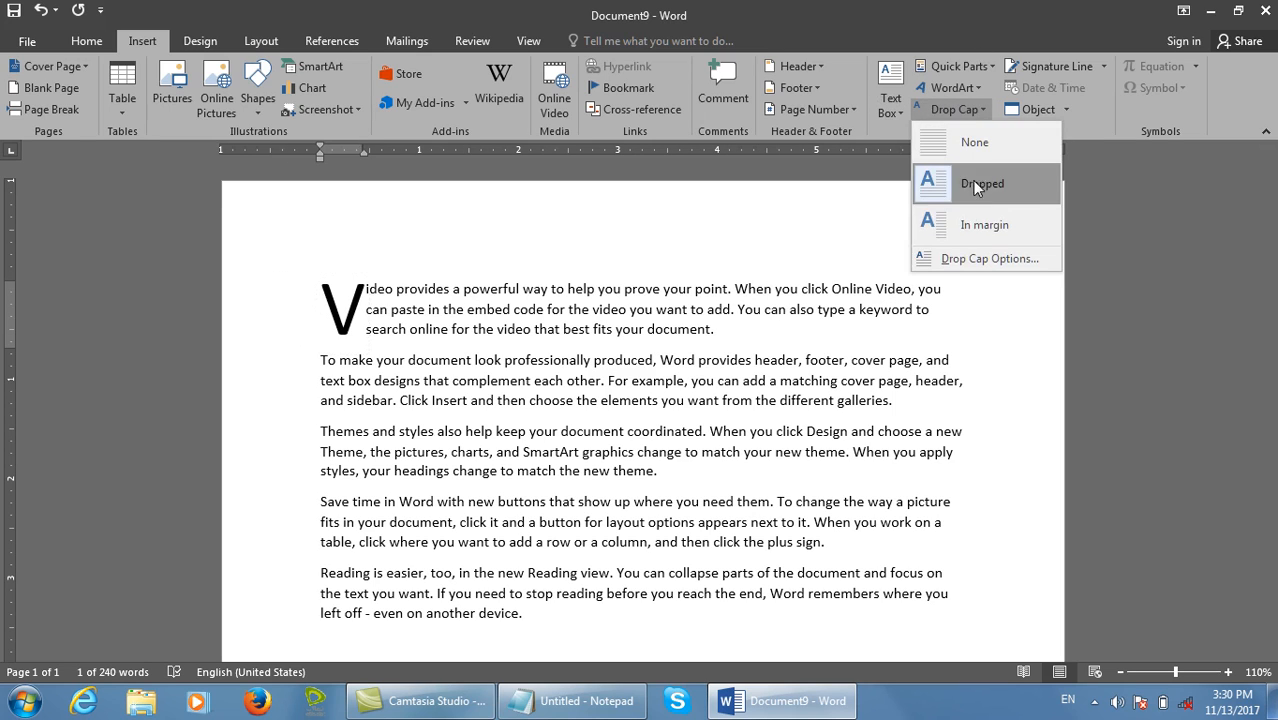
pyautogui.click(962, 254)
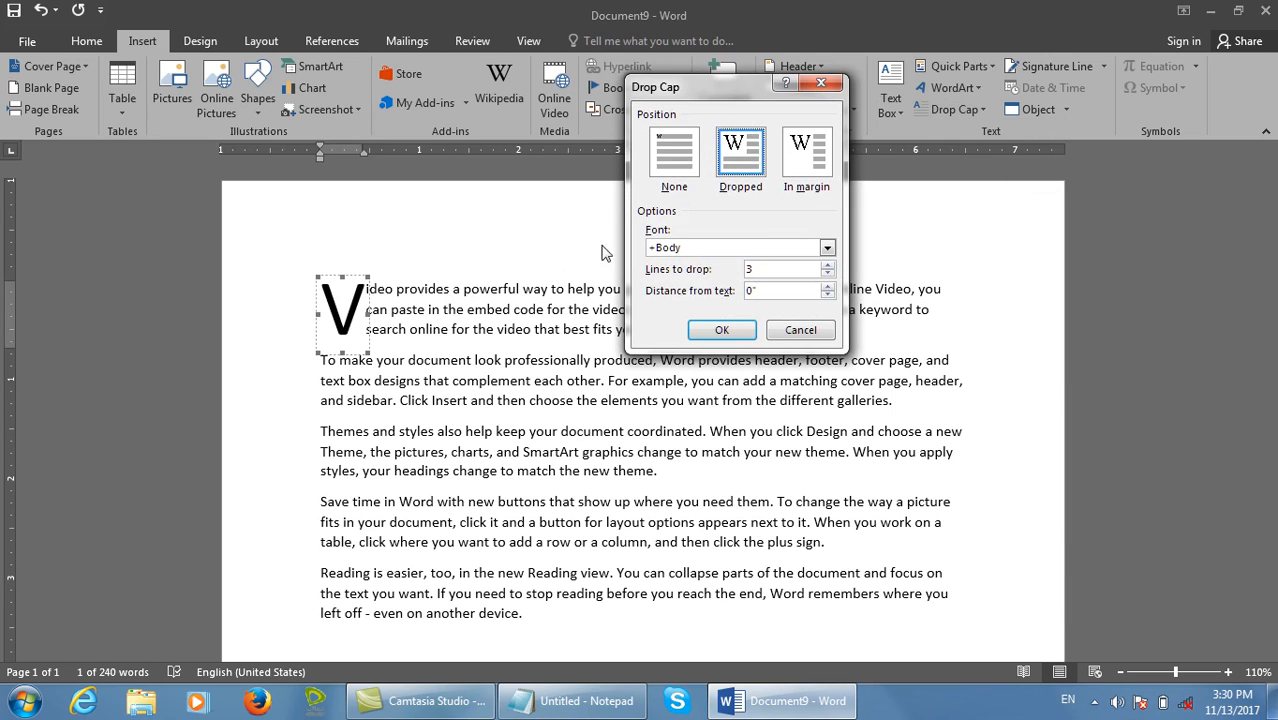
pyautogui.press('Tab')
pyautogui.click(827, 249)
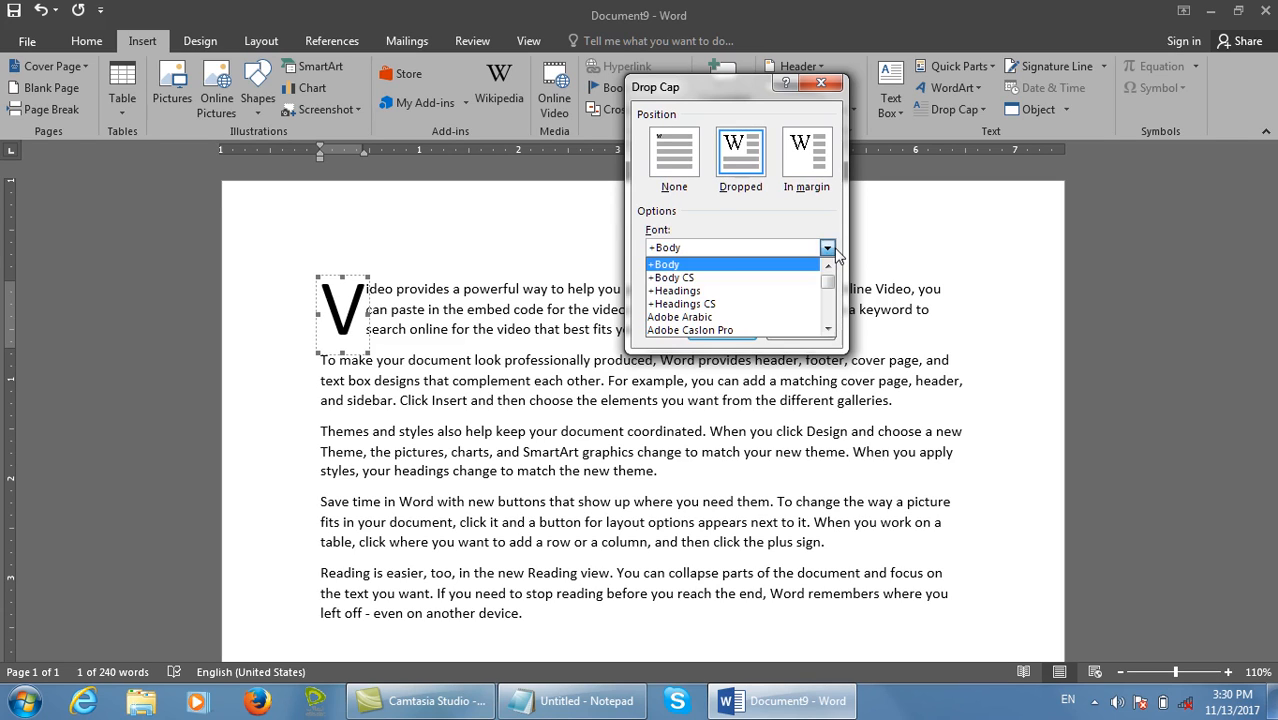
pyautogui.click(692, 279)
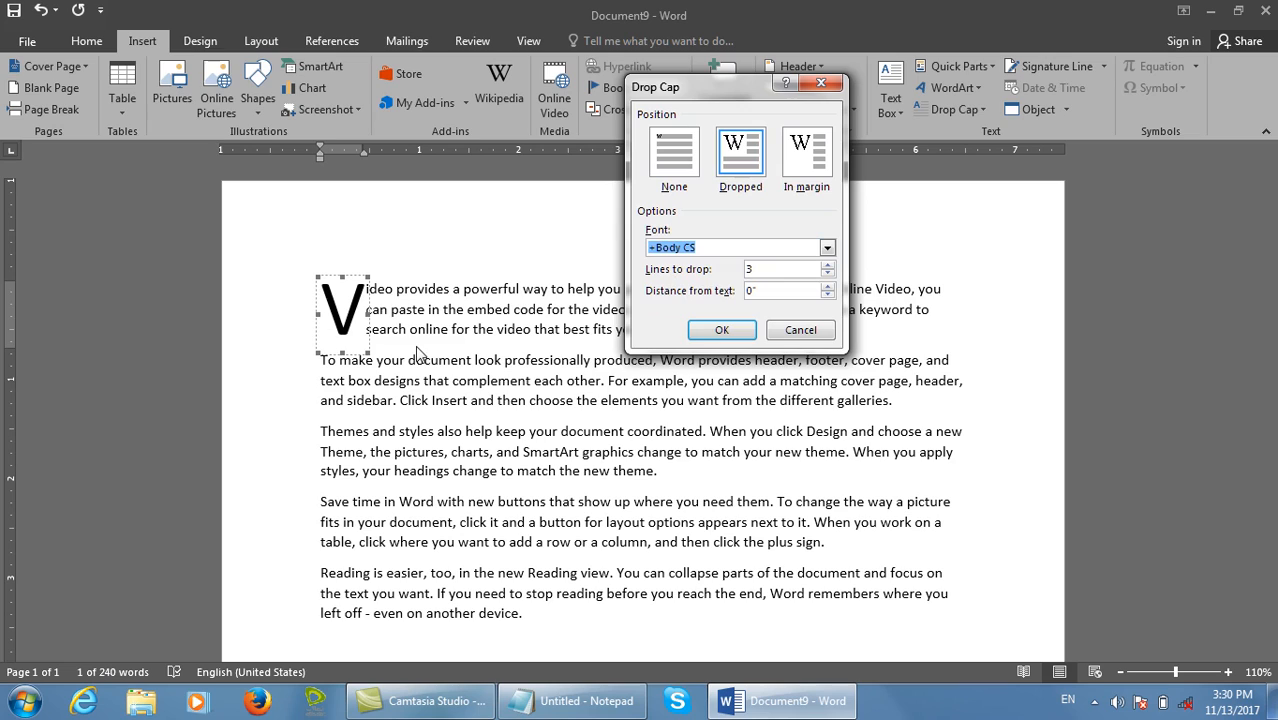
pyautogui.click(827, 266)
pyautogui.click(827, 267)
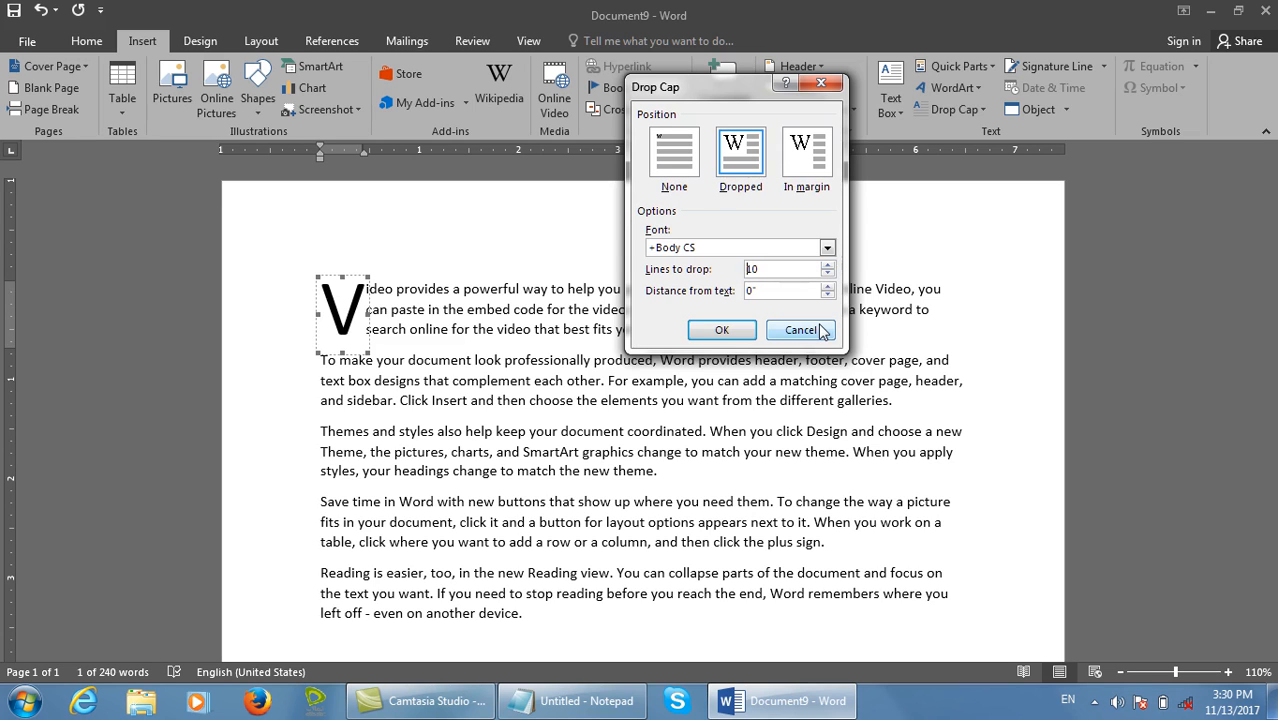
pyautogui.click(726, 331)
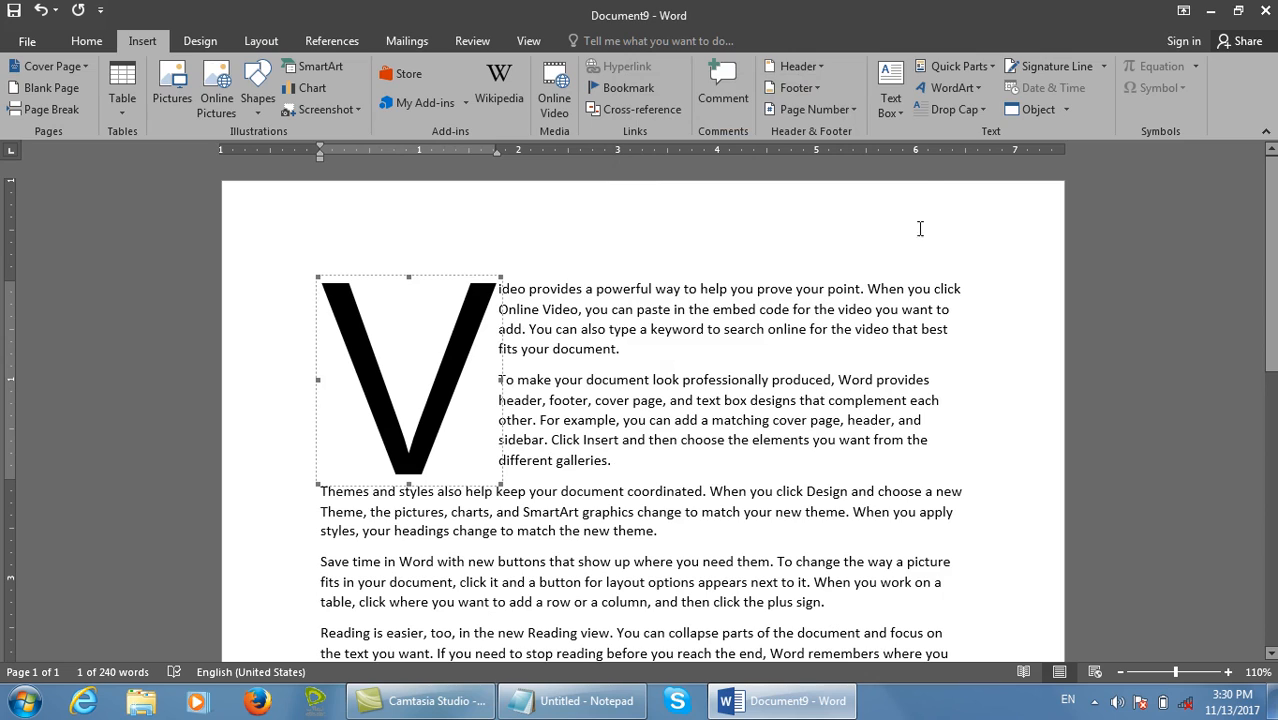
# Reduce the drop cap's lines to drop to 5.
pyautogui.click(977, 112)
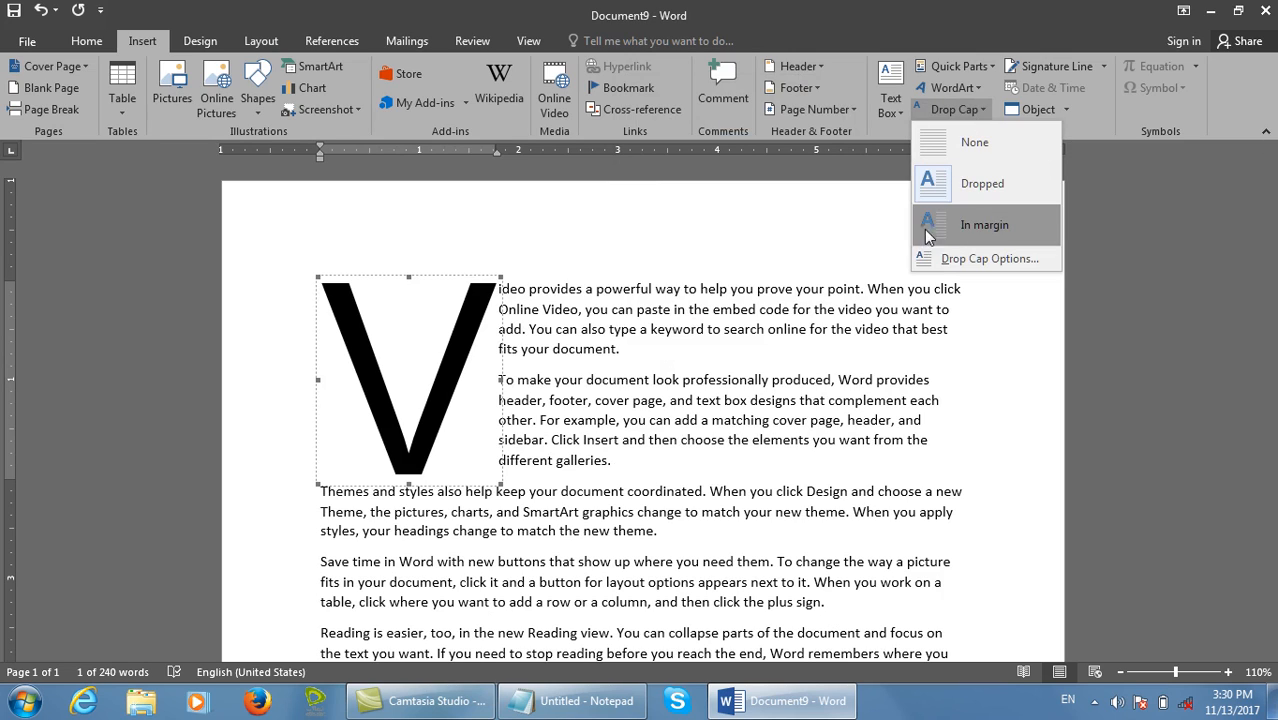
pyautogui.click(956, 260)
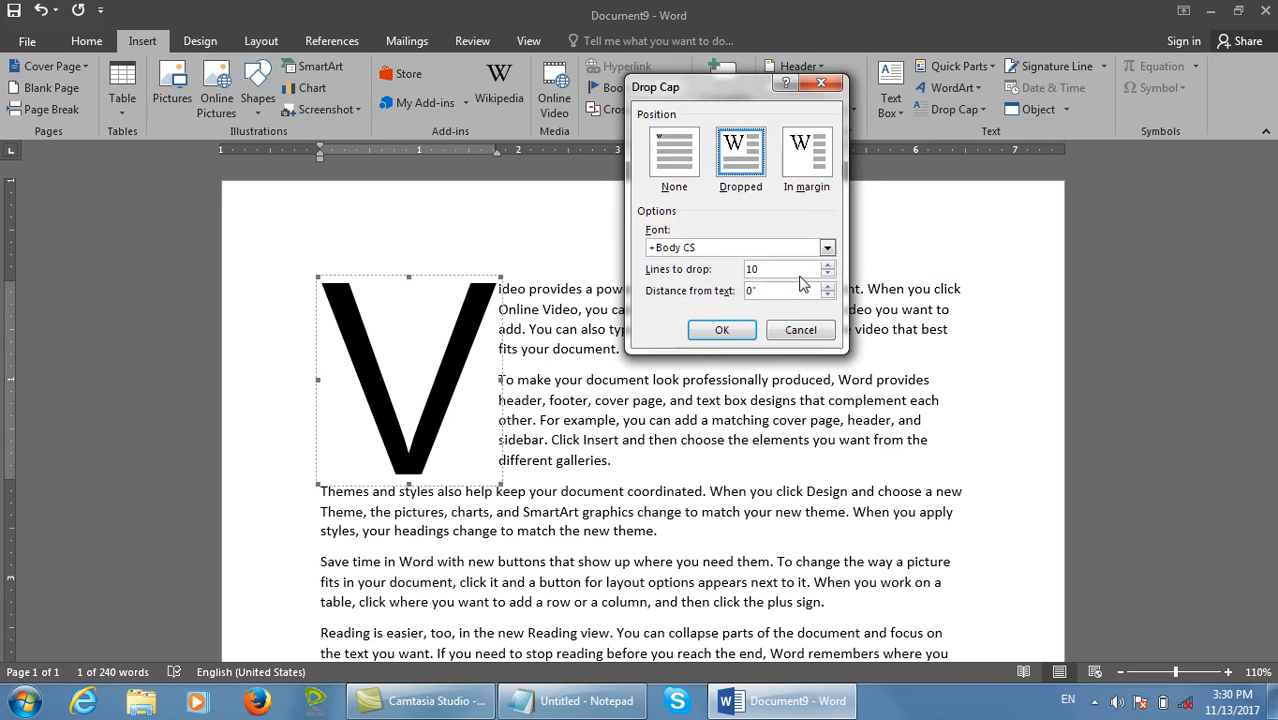
pyautogui.click(827, 274)
pyautogui.click(827, 274)
pyautogui.click(827, 274)
pyautogui.click(722, 330)
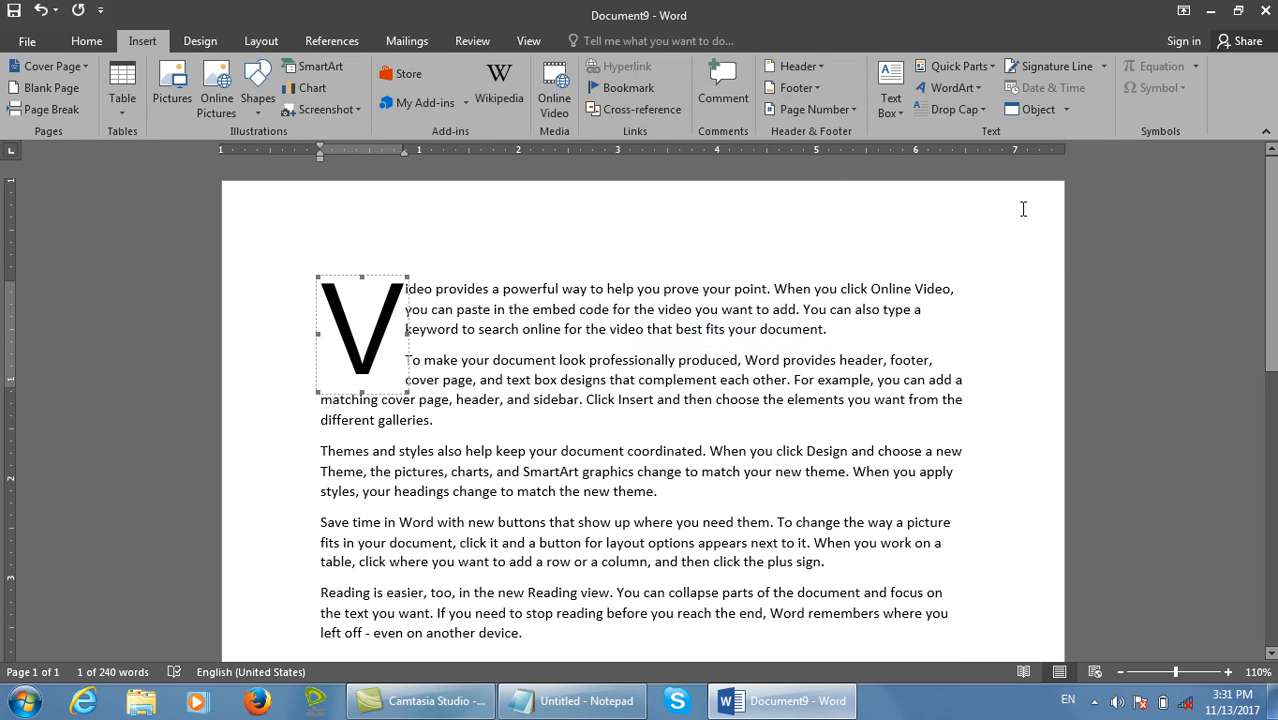
# Increase the drop cap's distance from the text to about 1 inch.
pyautogui.click(976, 112)
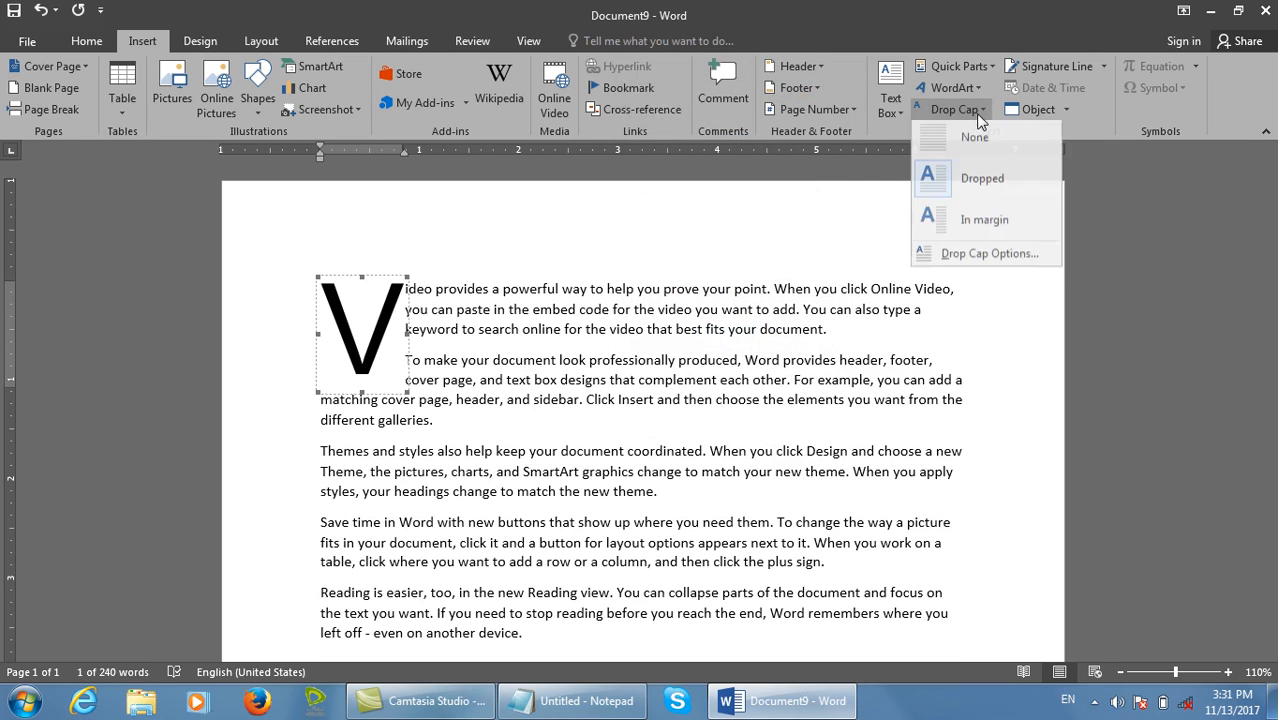
pyautogui.click(975, 258)
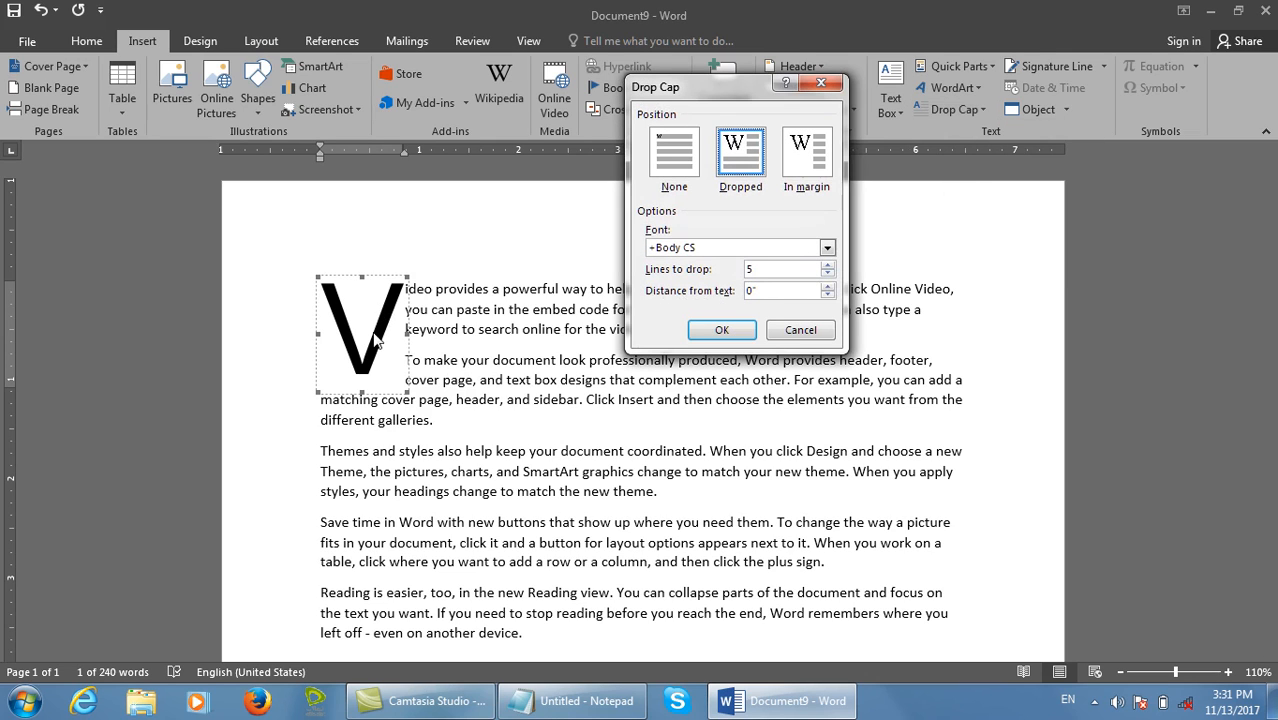
pyautogui.click(826, 287)
pyautogui.click(826, 287)
pyautogui.click(826, 287)
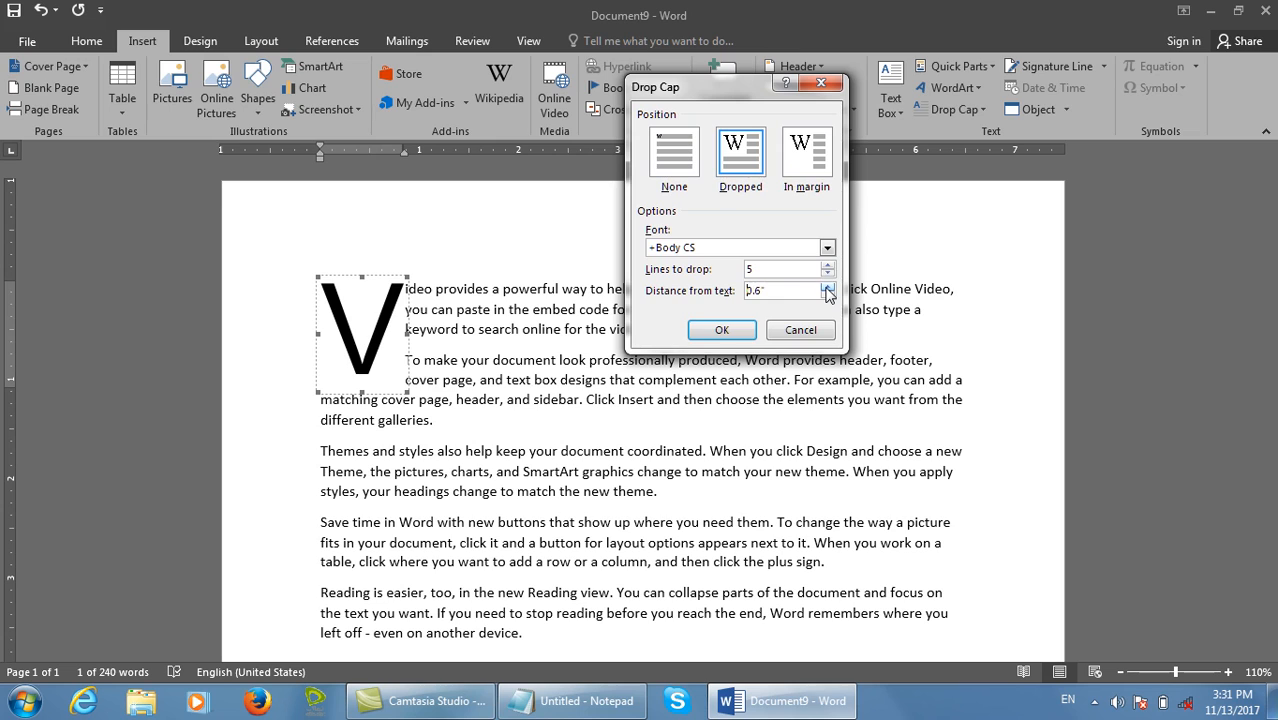
pyautogui.click(827, 287)
pyautogui.click(736, 332)
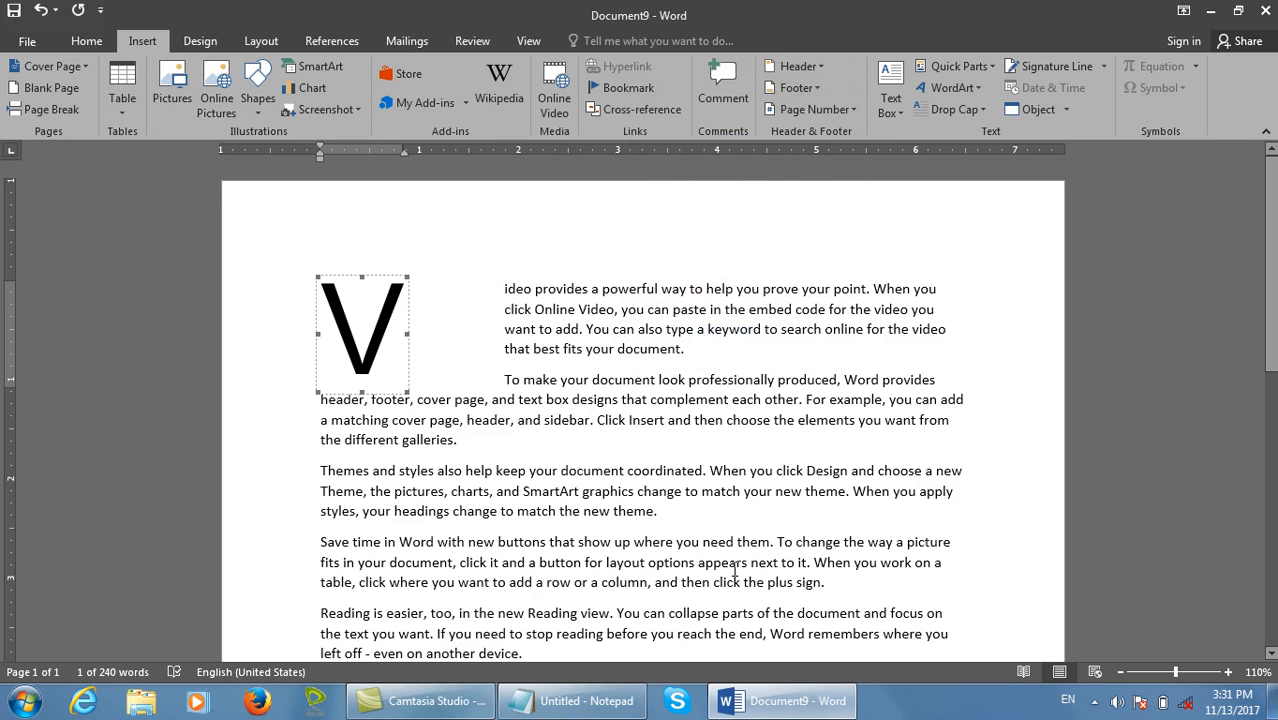
# Remove the drop cap from the opening paragraph.
pyautogui.click(980, 110)
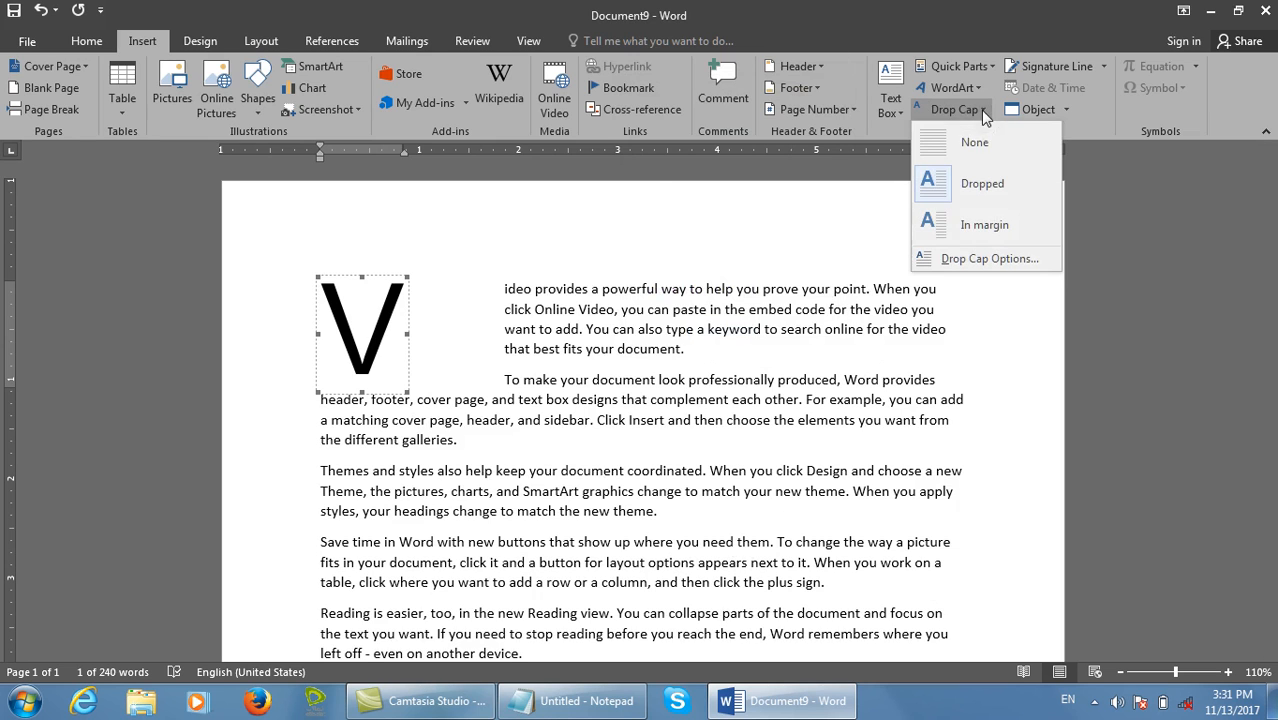
pyautogui.click(973, 140)
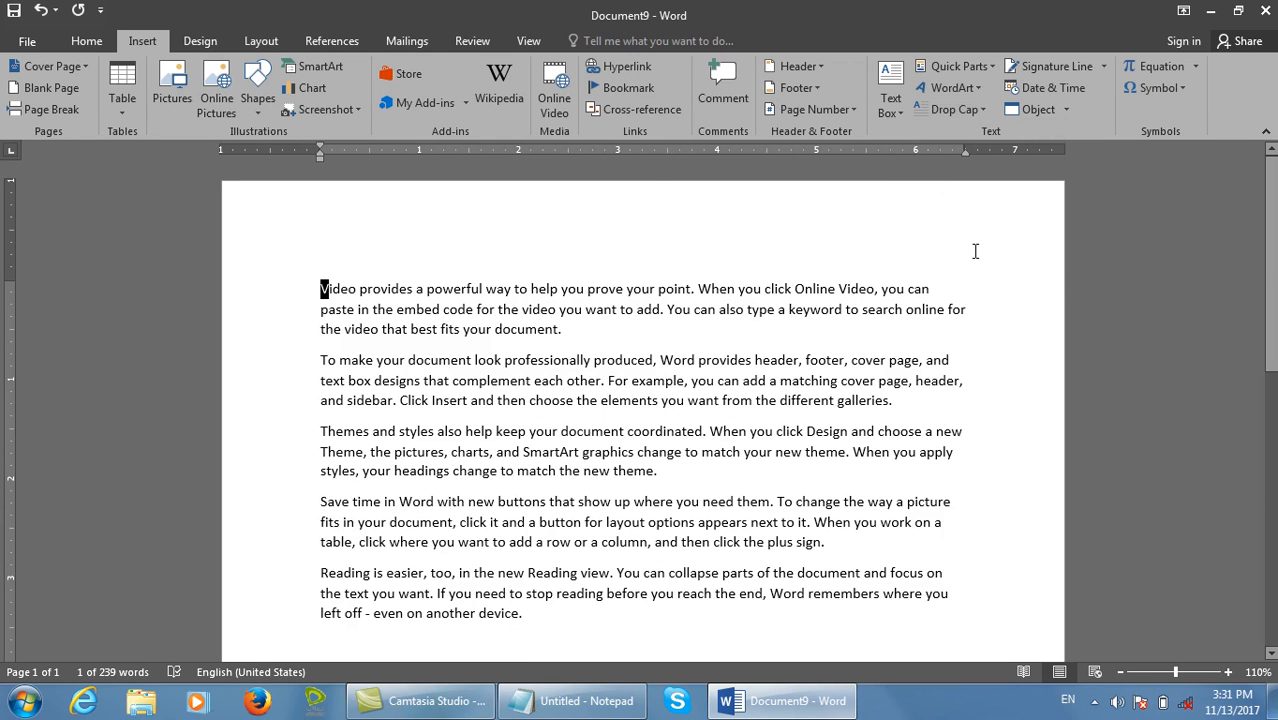
# View the Signature Line and Object insertion options without inserting anything.
pyautogui.click(1104, 71)
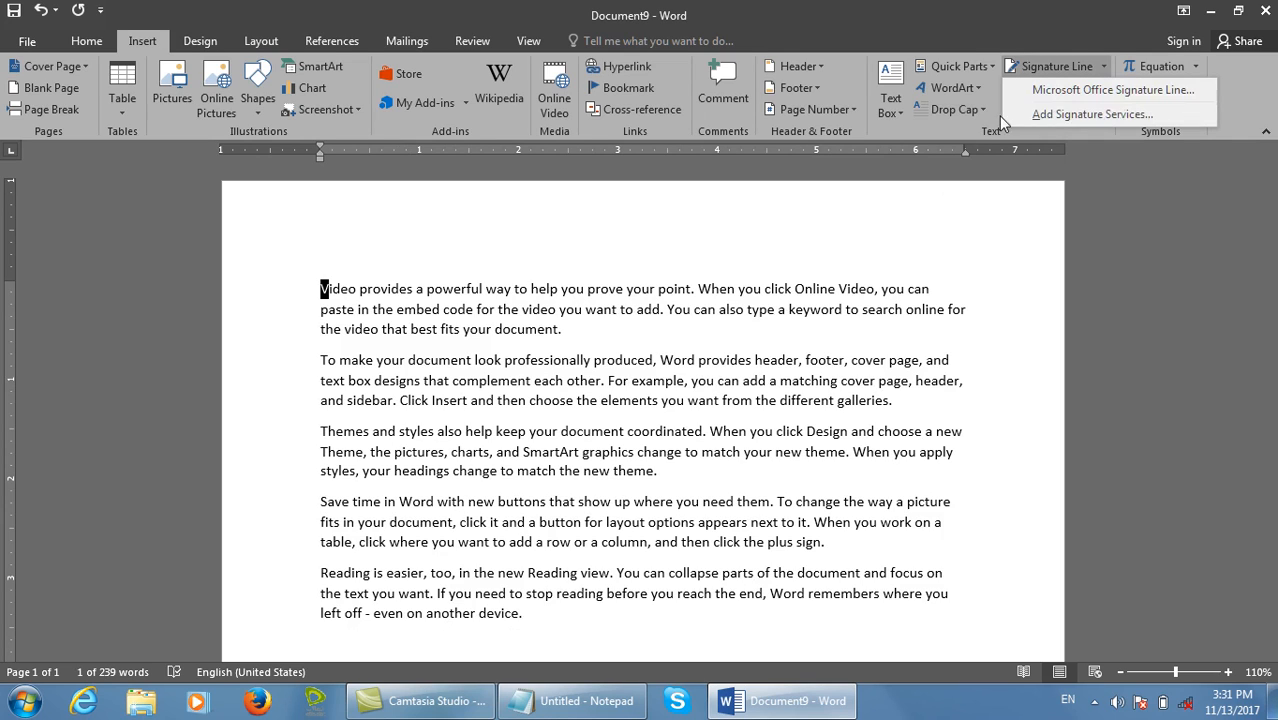
pyautogui.click(996, 254)
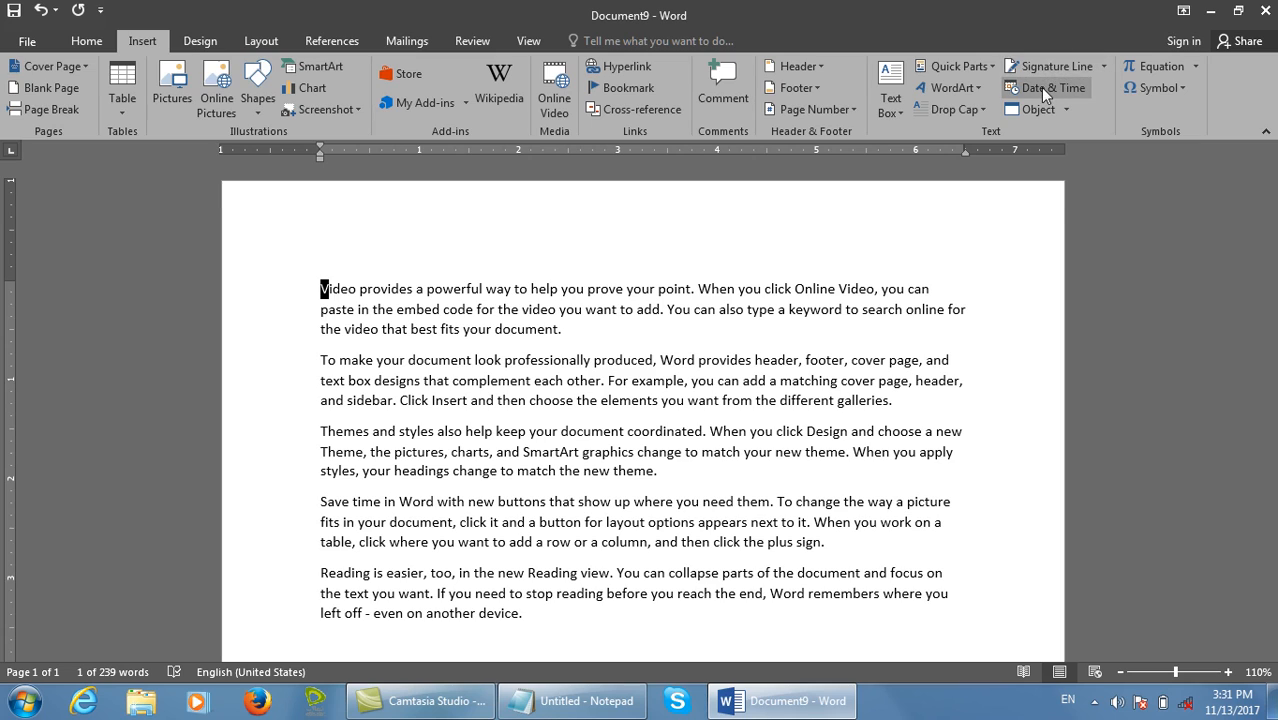
pyautogui.click(1067, 110)
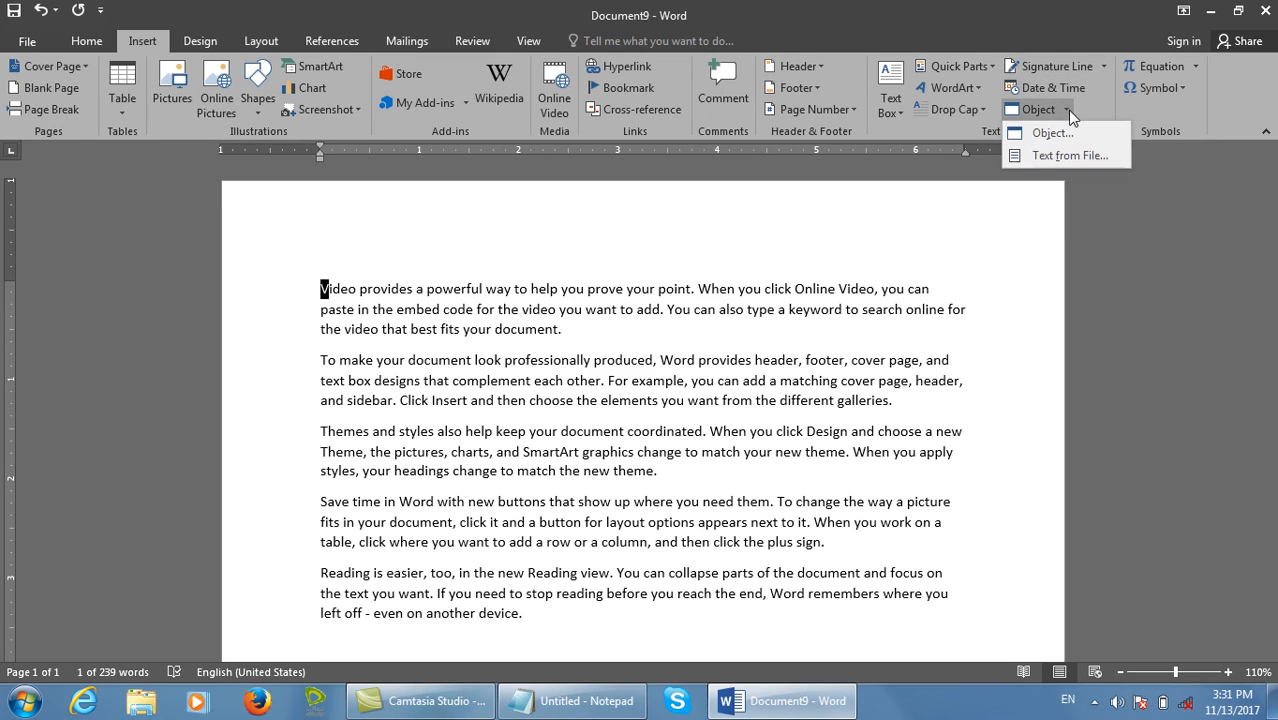
pyautogui.click(571, 248)
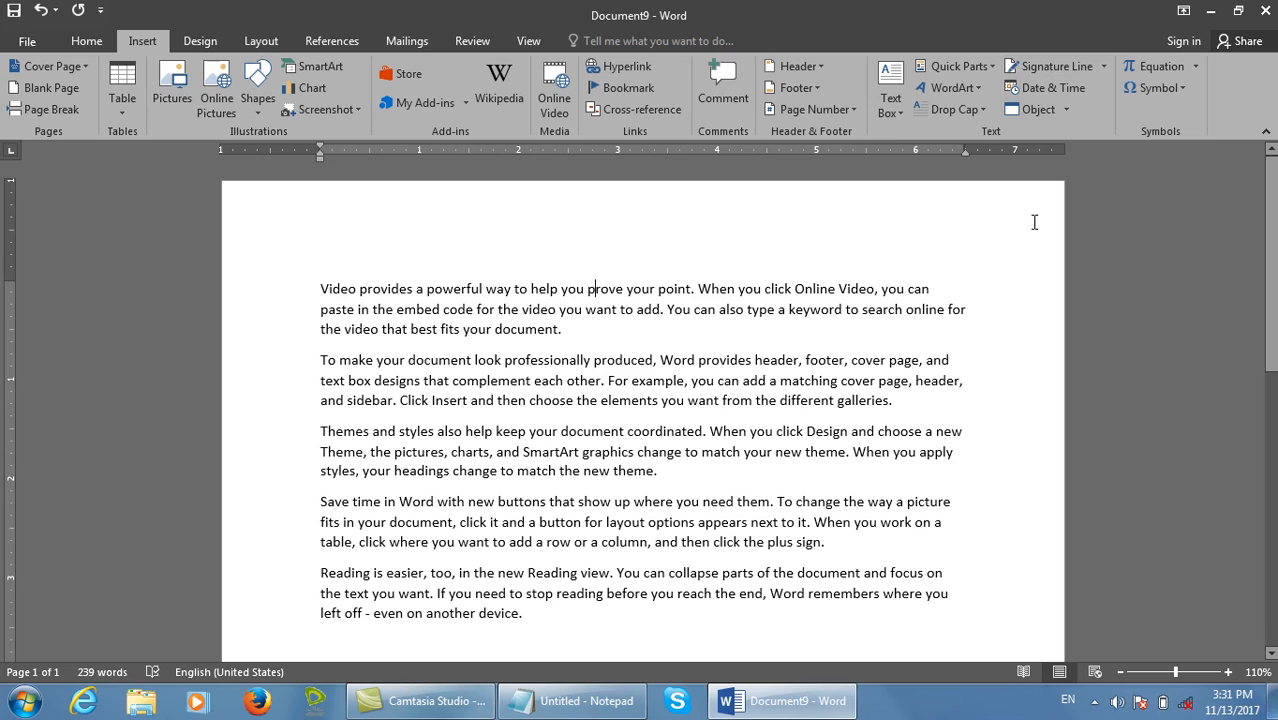
pyautogui.click(1067, 116)
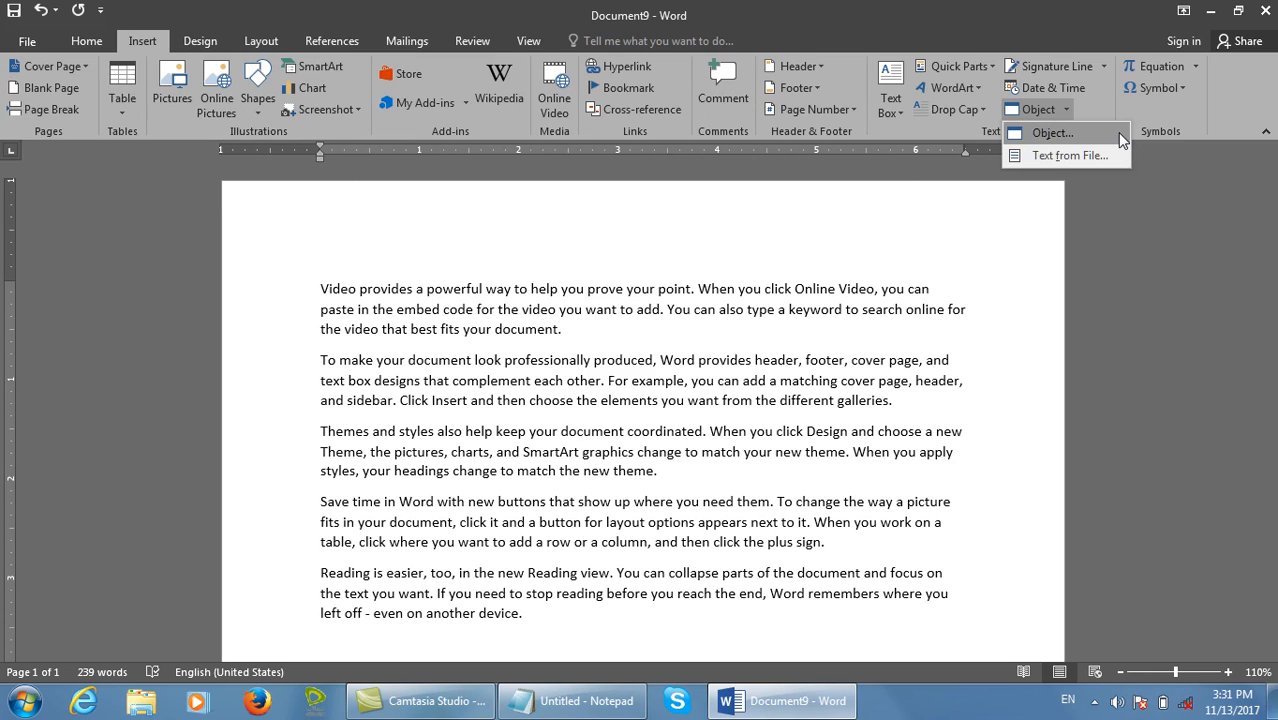
pyautogui.click(668, 254)
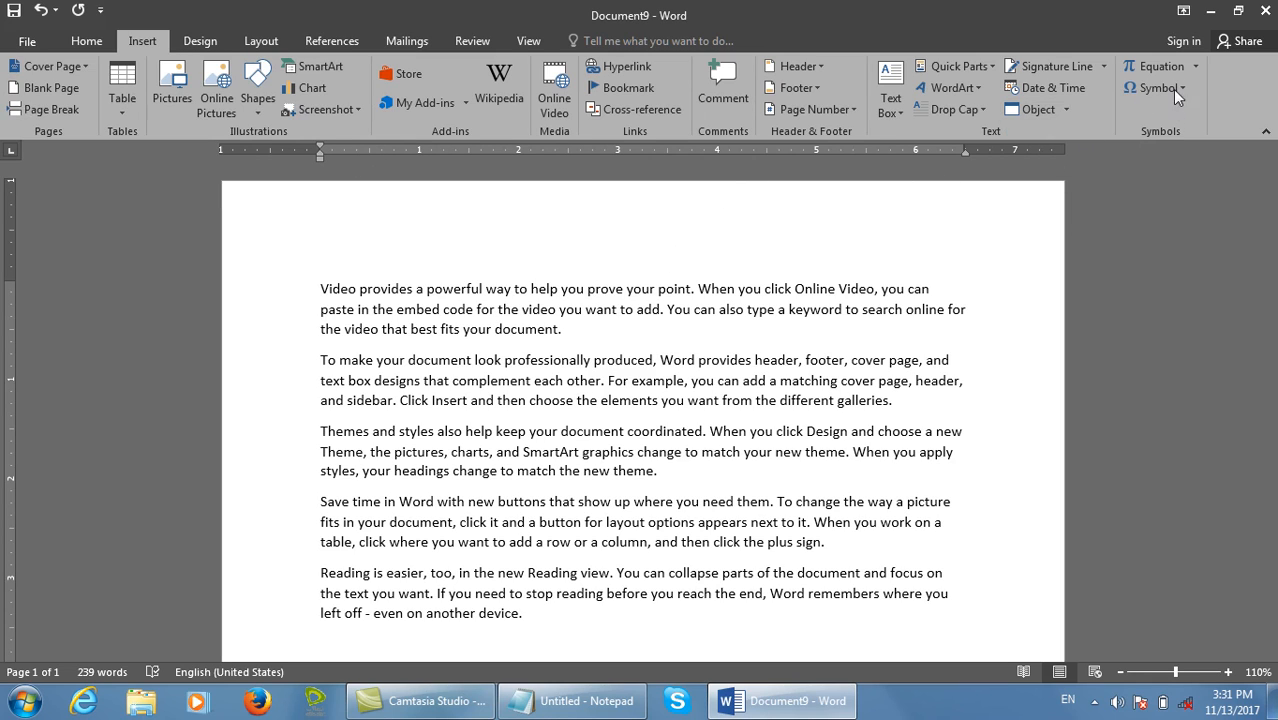